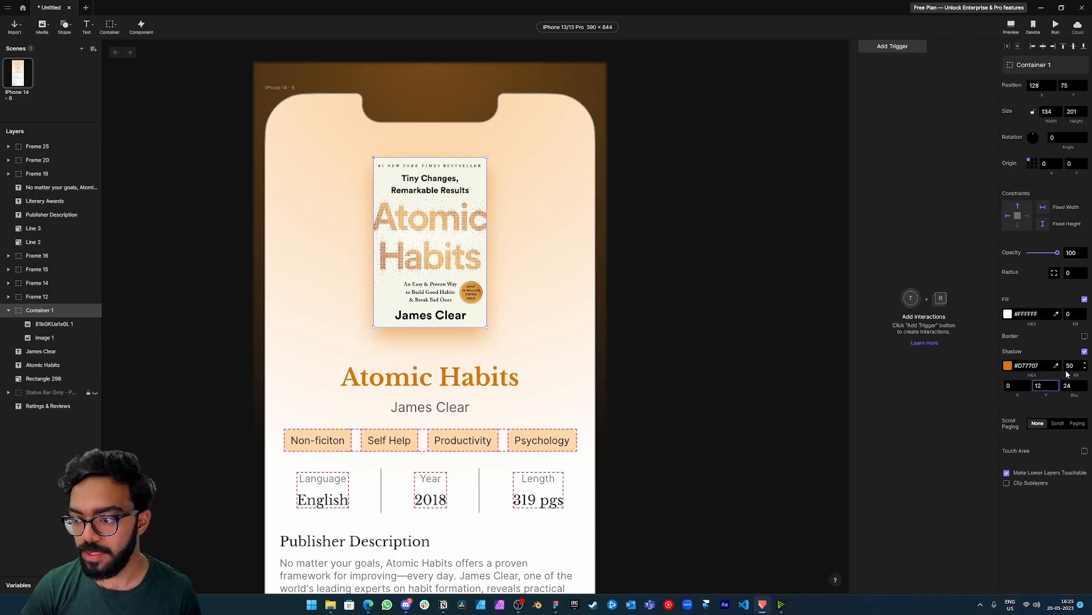
# Set the opacity of the book cover container's orange shadow to 20.
pyautogui.write('20')
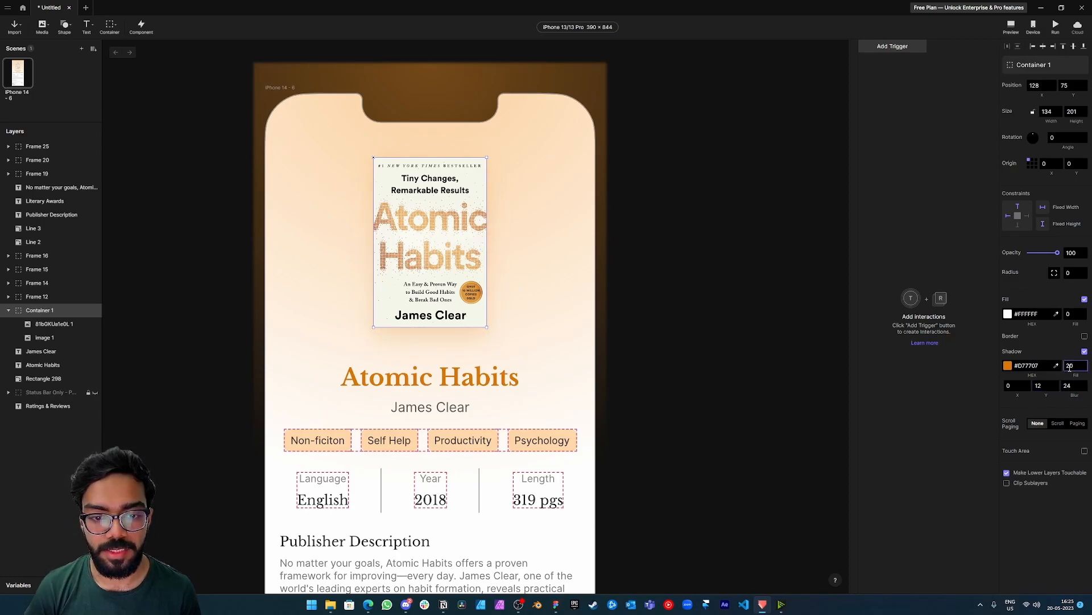
pyautogui.click(728, 388)
pyautogui.click(727, 388)
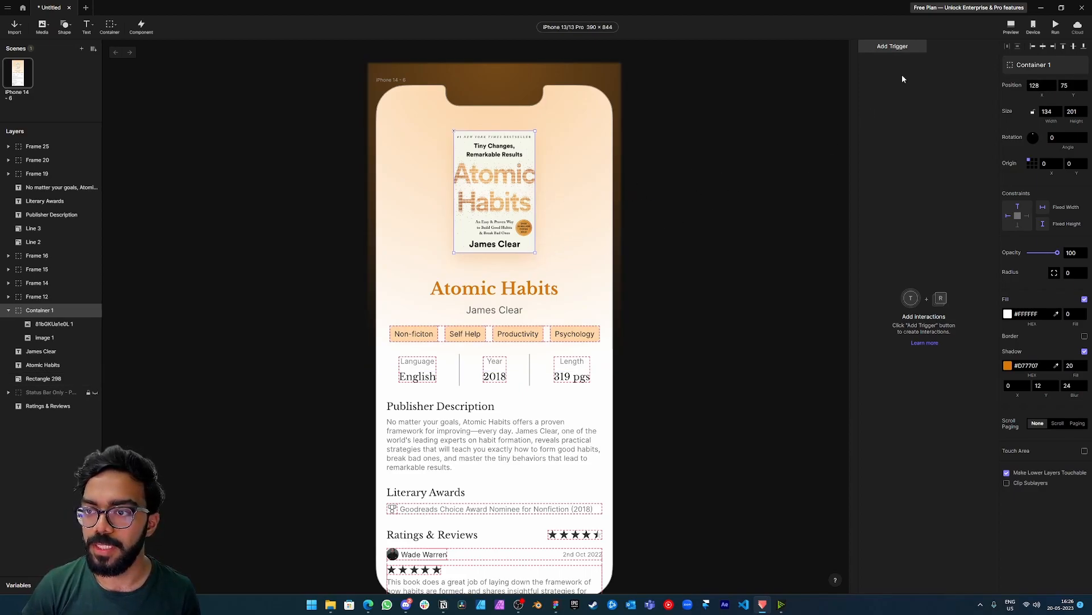
# Add a Mouse Over trigger to Container 1, the book cover container.
pyautogui.click(914, 46)
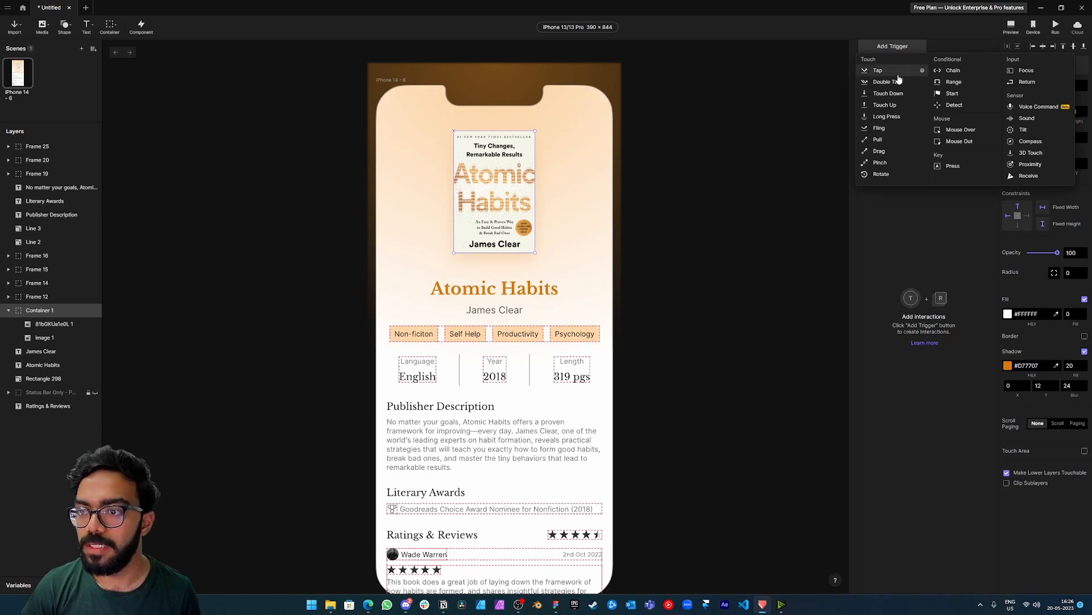
pyautogui.click(952, 133)
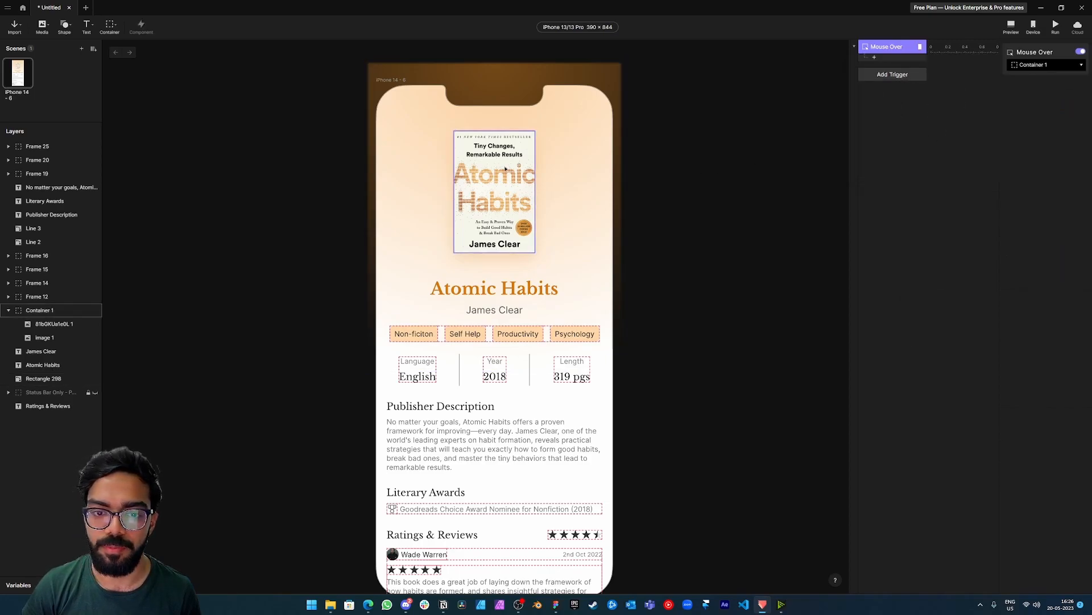
pyautogui.scroll(2, 516, 178)
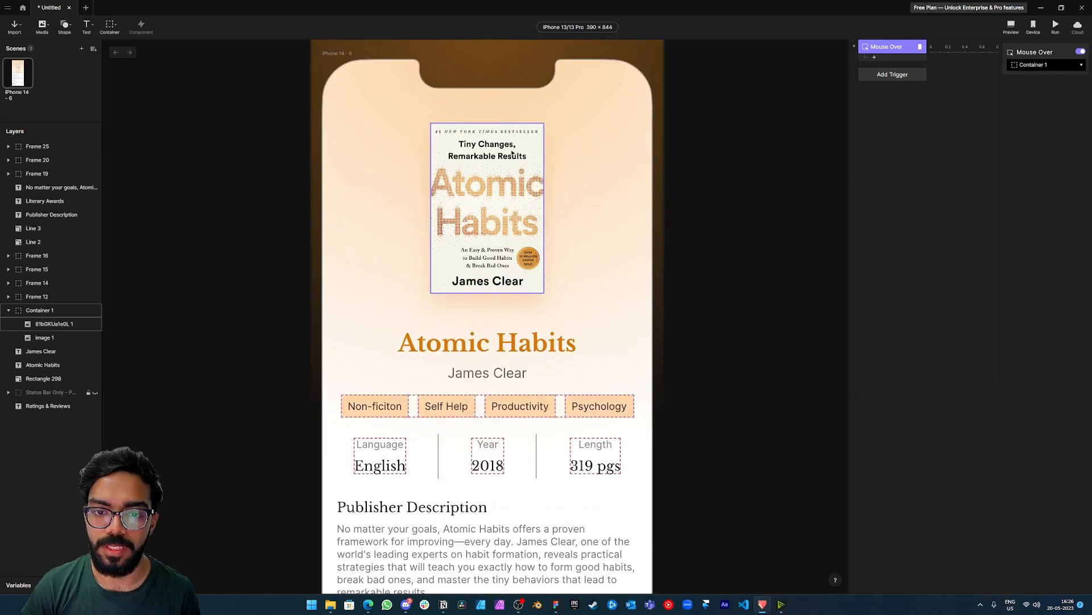
pyautogui.click(875, 59)
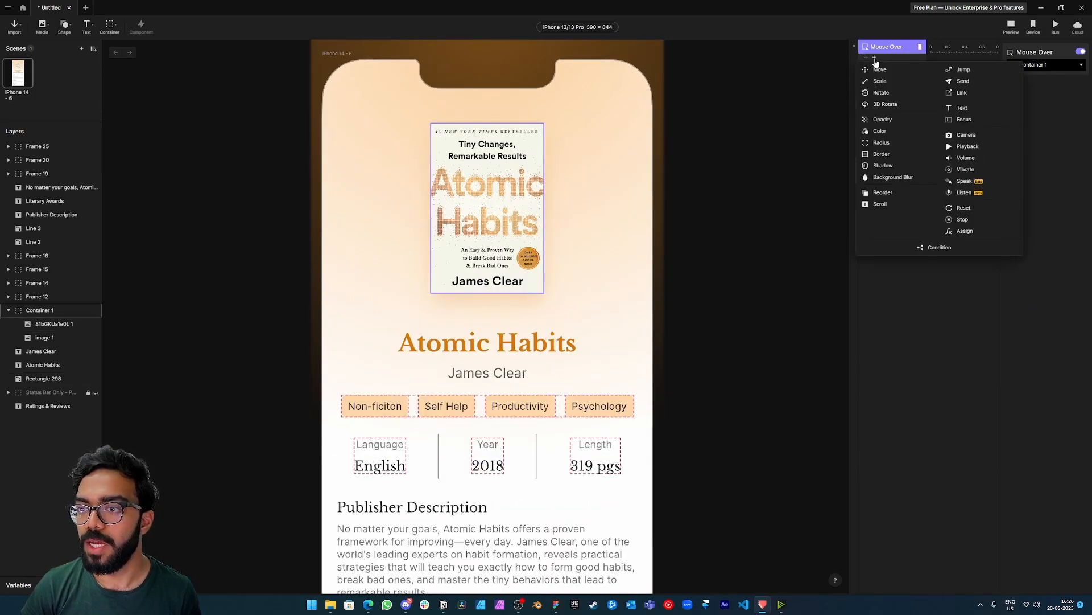
pyautogui.click(895, 48)
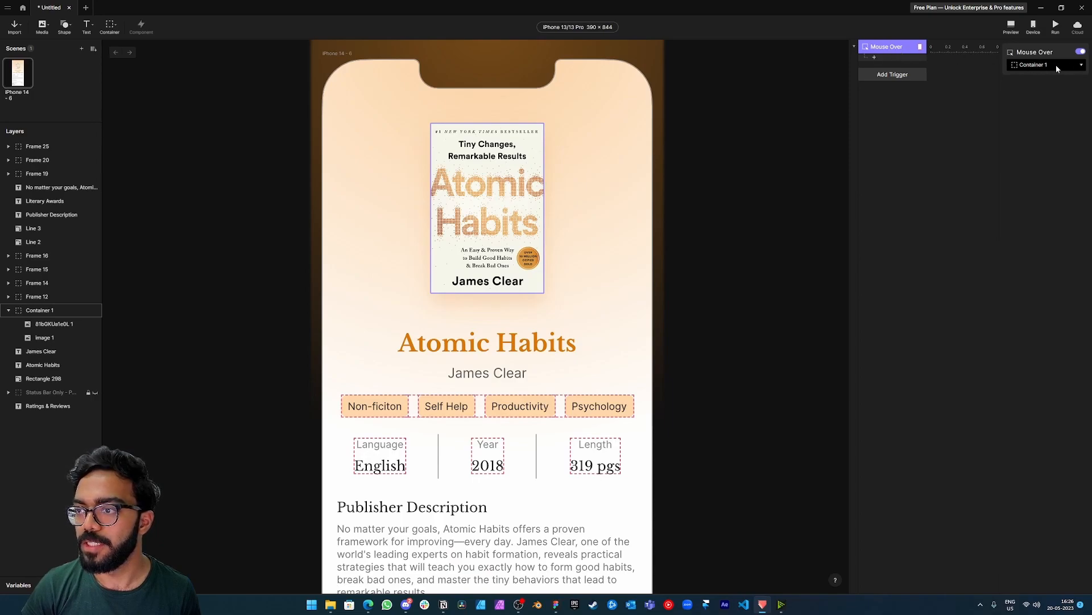
# Rename the Container 1 layer as Book.
pyautogui.click(44, 311)
pyautogui.click(44, 311)
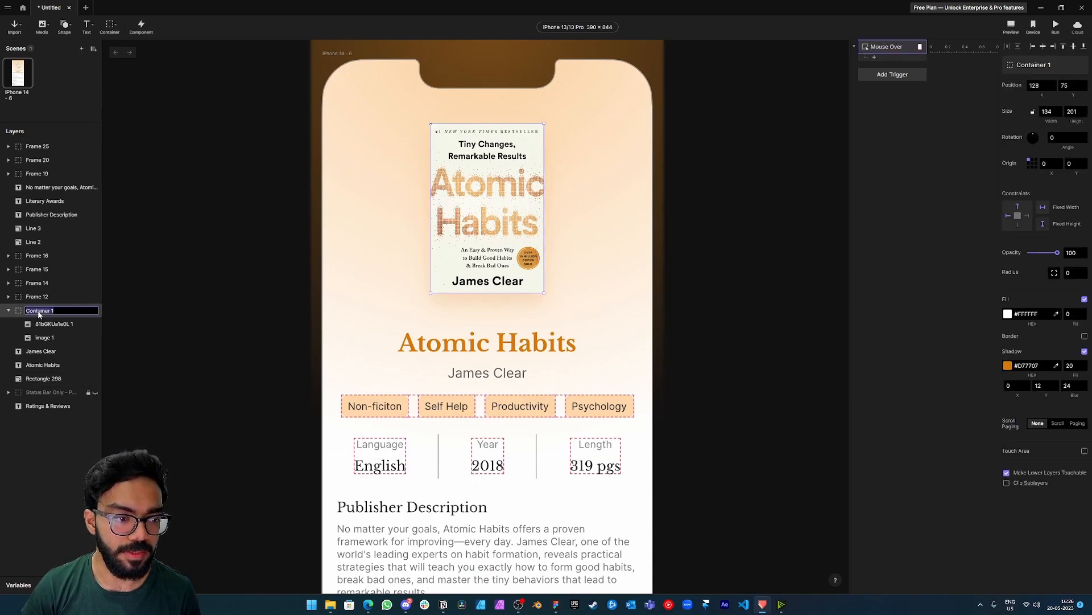
pyautogui.write('Book')
pyautogui.press('Return')
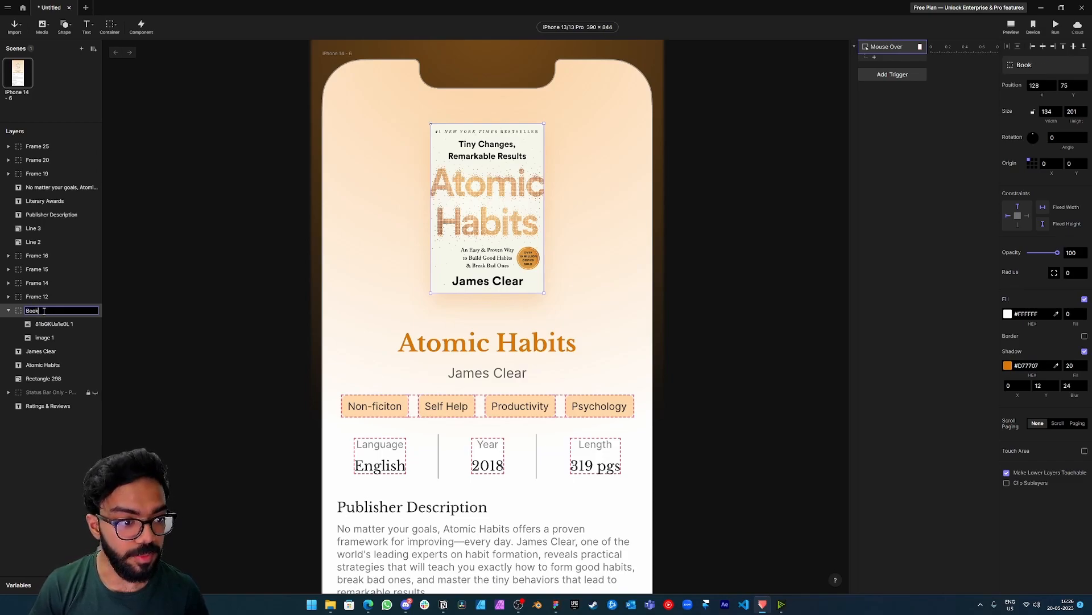
# Add a 3D Rotate response to the Mouse Over trigger and target it at the cover image inside Book.
pyautogui.click(889, 48)
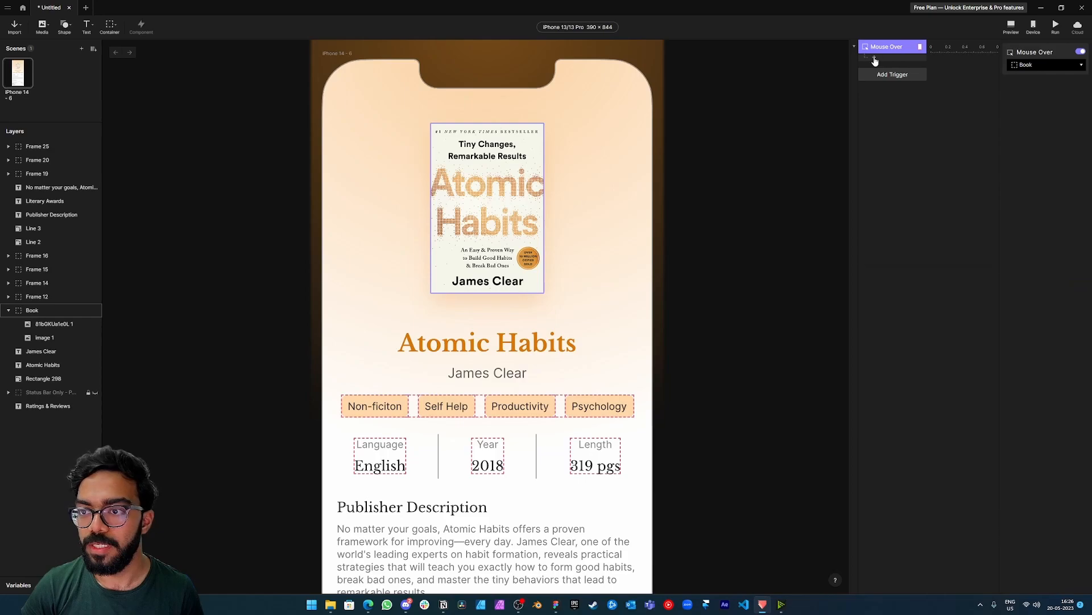
pyautogui.click(874, 60)
pyautogui.click(890, 105)
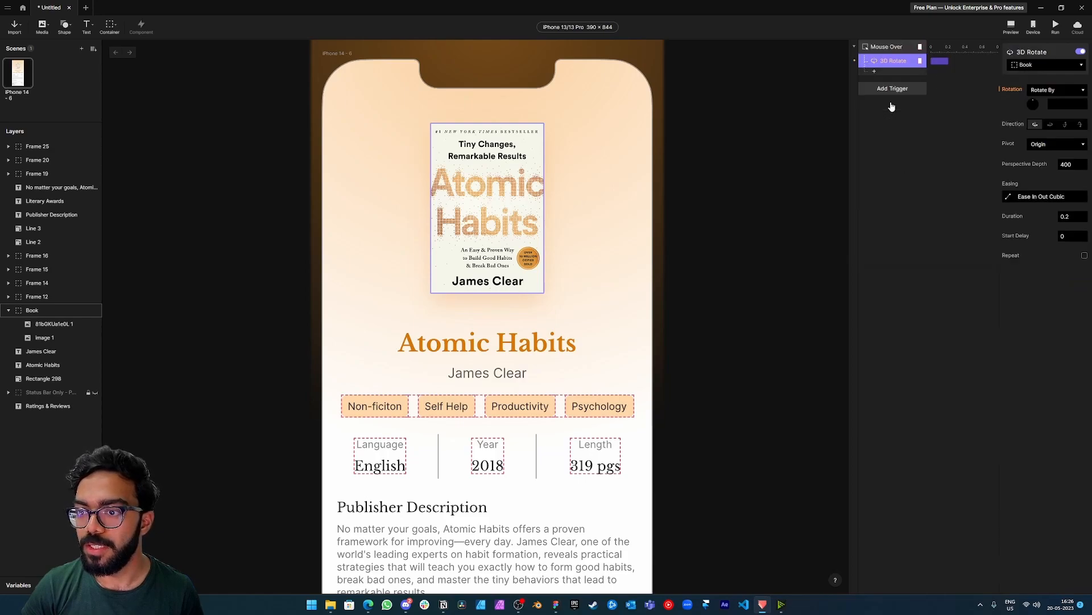
pyautogui.click(1068, 65)
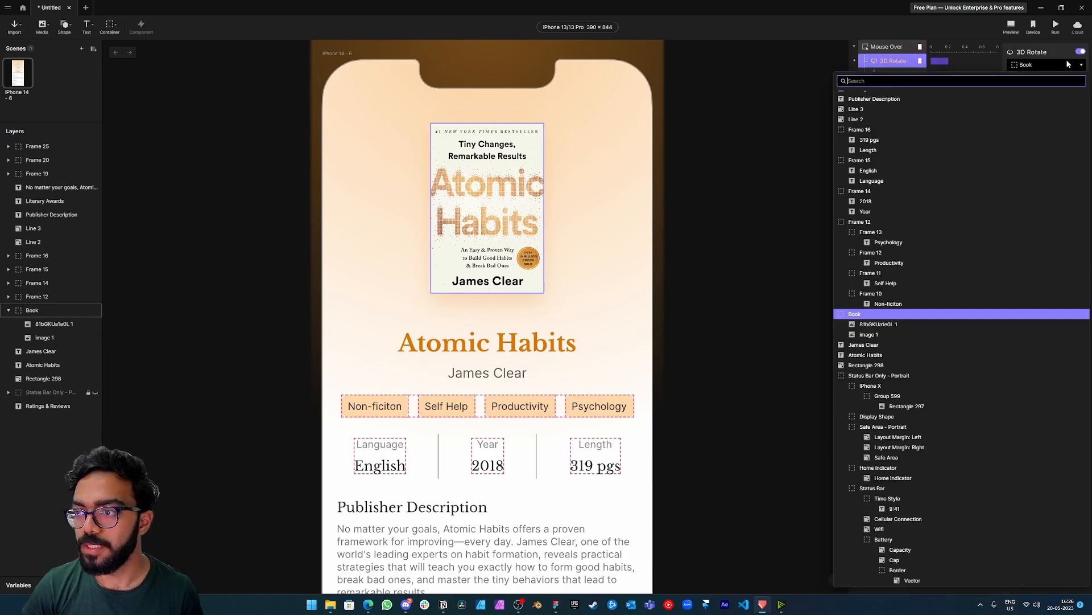
pyautogui.click(878, 324)
# Rename the cover image layer as "cover page" and the Image 1 layer beneath it as "first page".
pyautogui.doubleClick(46, 324)
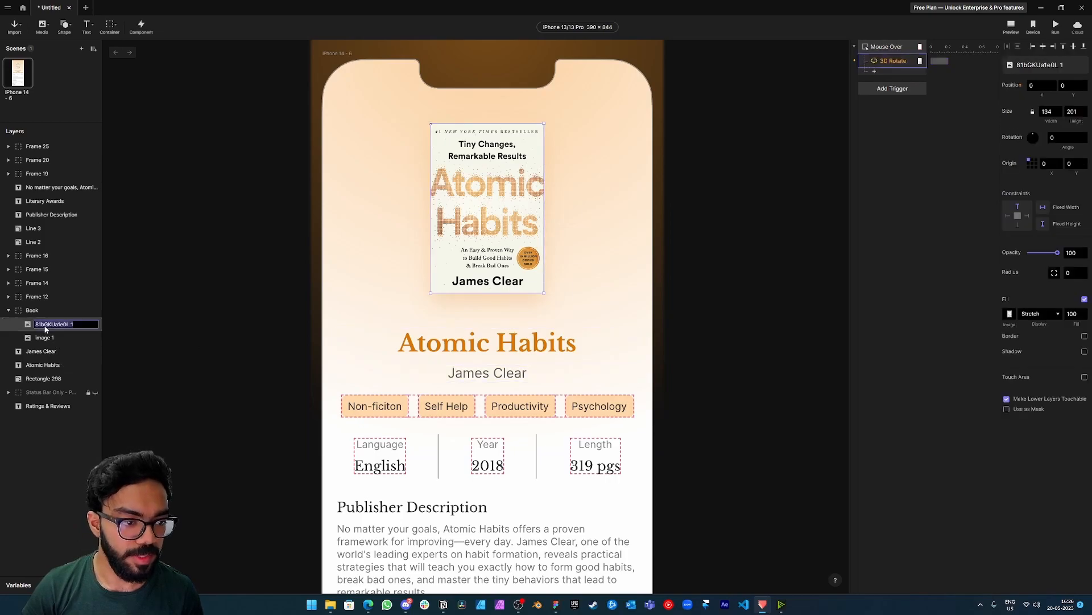
pyautogui.write('d')
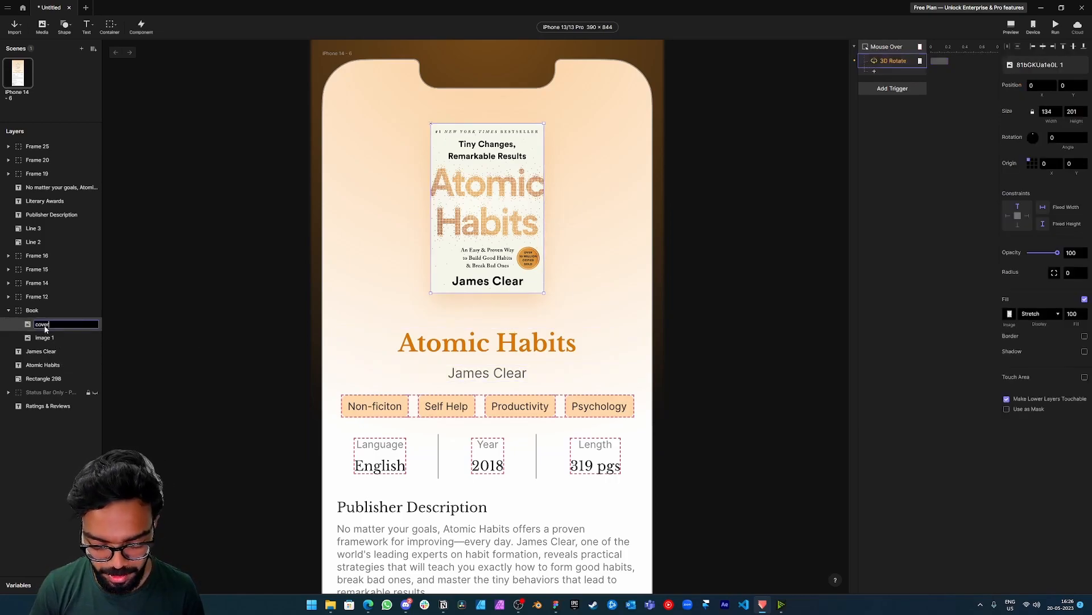
pyautogui.press('Return')
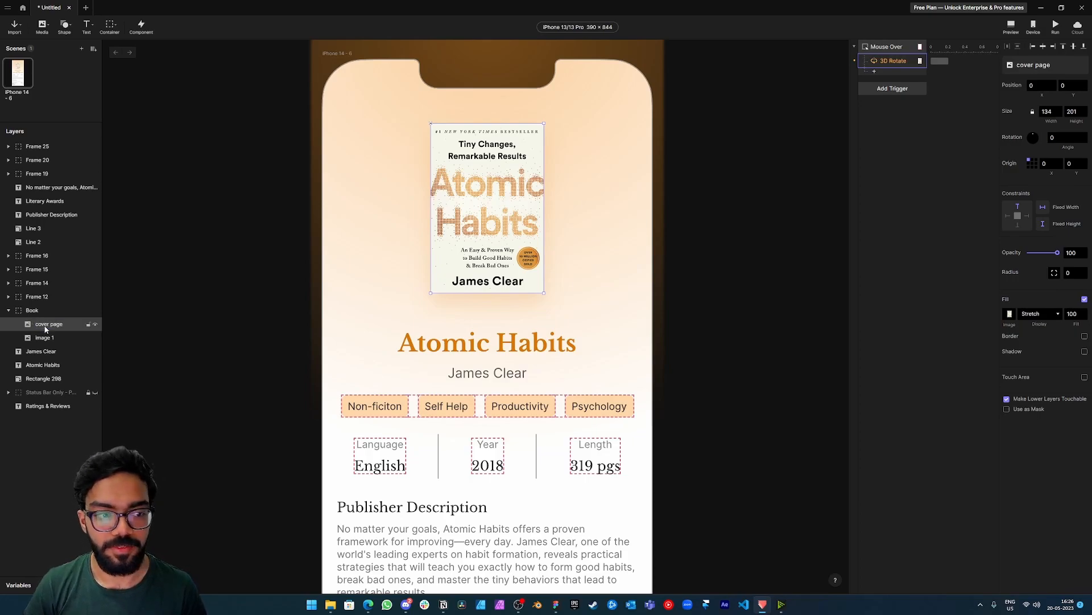
pyautogui.click(48, 338)
pyautogui.doubleClick(48, 339)
pyautogui.write('f')
pyautogui.press('Return')
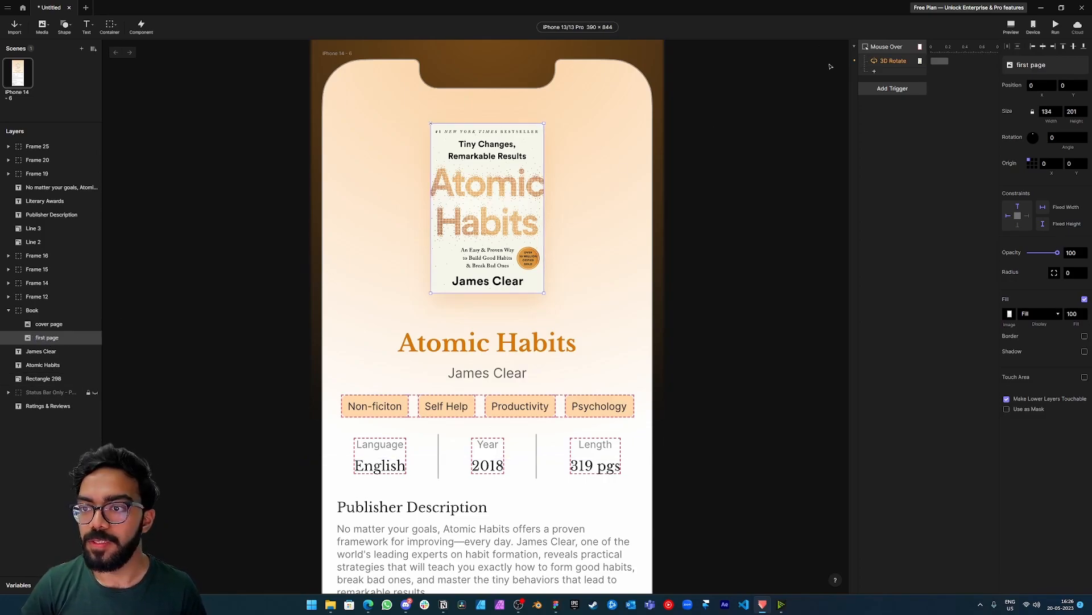
# Set the cover page's 3D Rotate response to rotate by 30.
pyautogui.click(891, 65)
pyautogui.click(1033, 65)
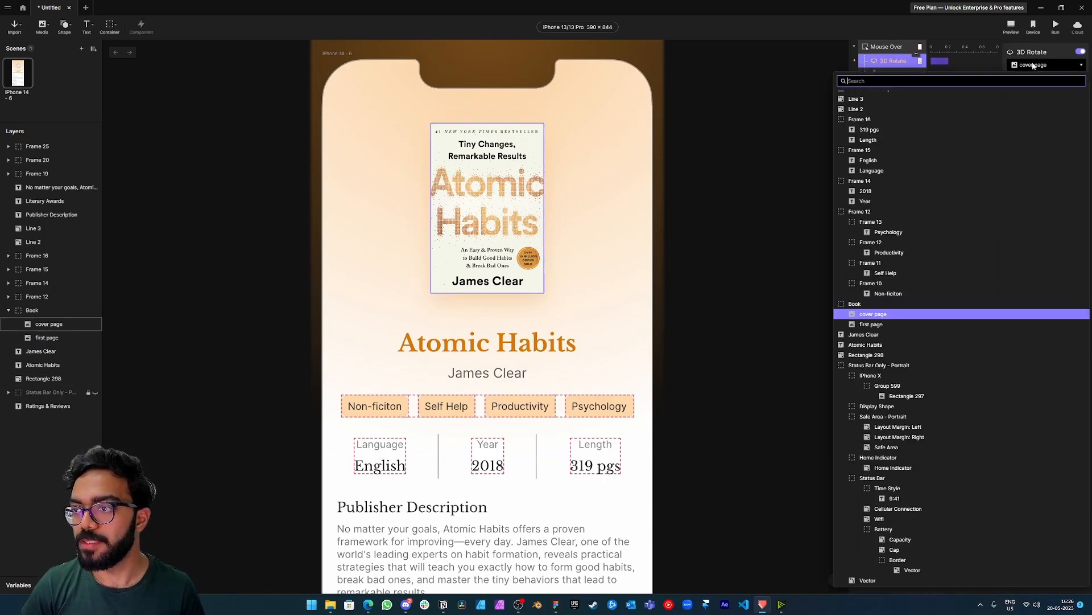
pyautogui.click(1033, 66)
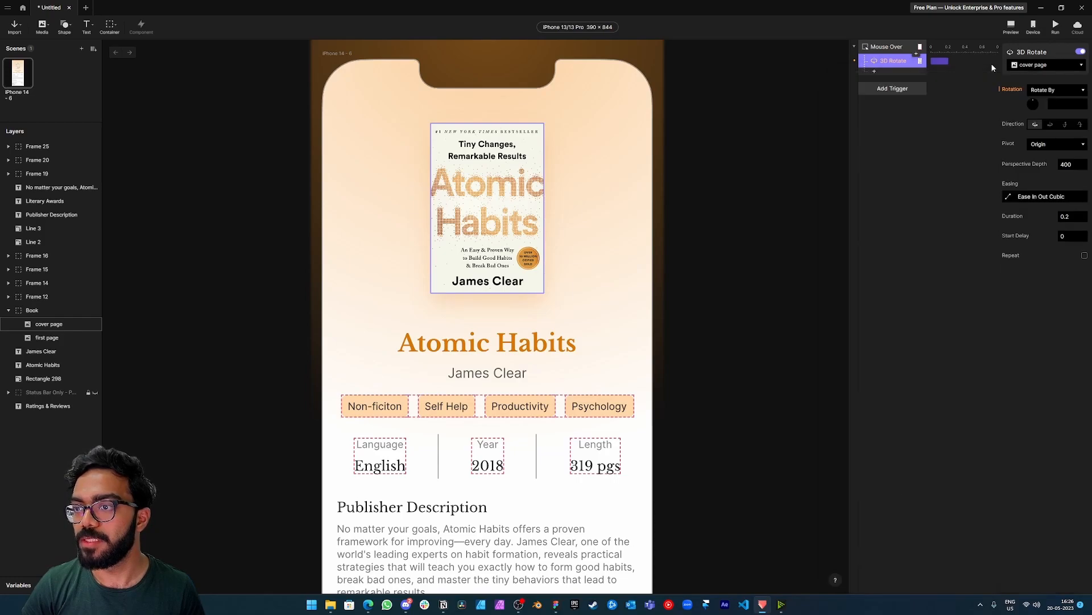
pyautogui.click(1062, 104)
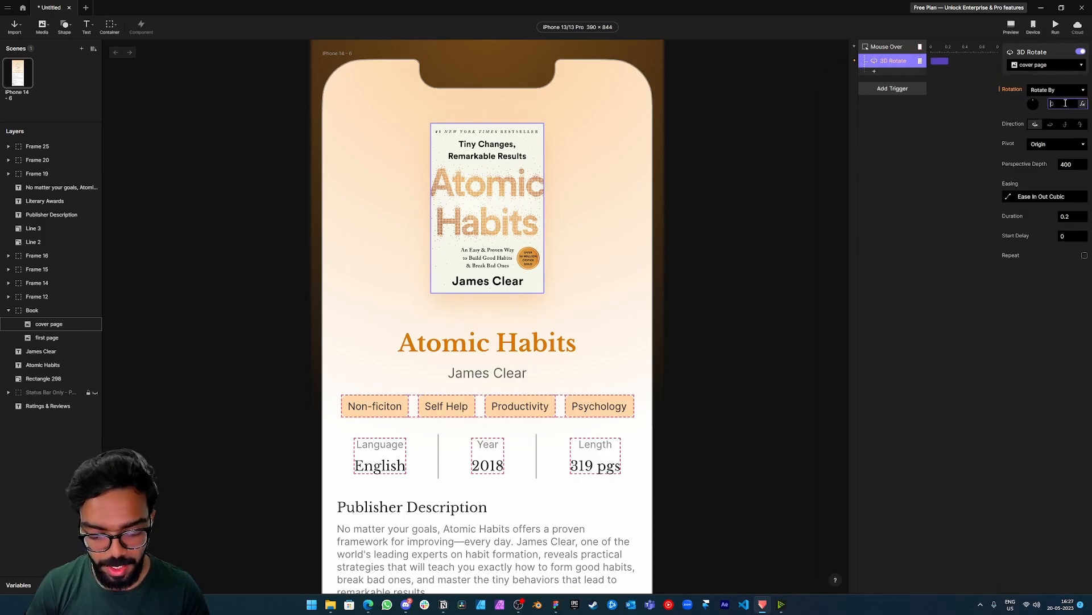
pyautogui.write('30')
pyautogui.press('Return')
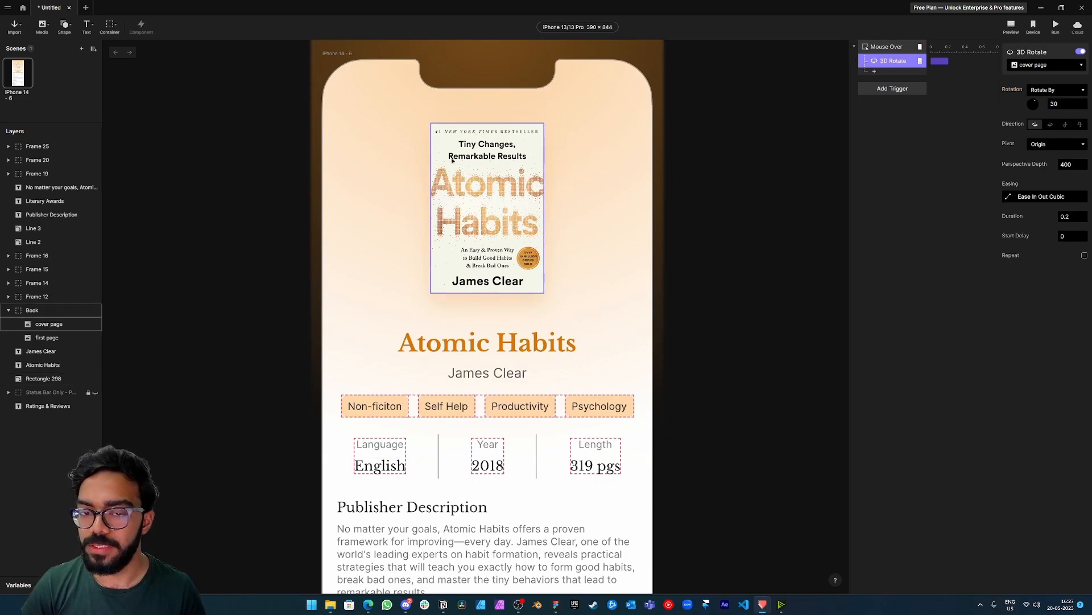
# Change the cover page's 3D rotation to -30 and test the hover effect in the preview.
pyautogui.click(1065, 103)
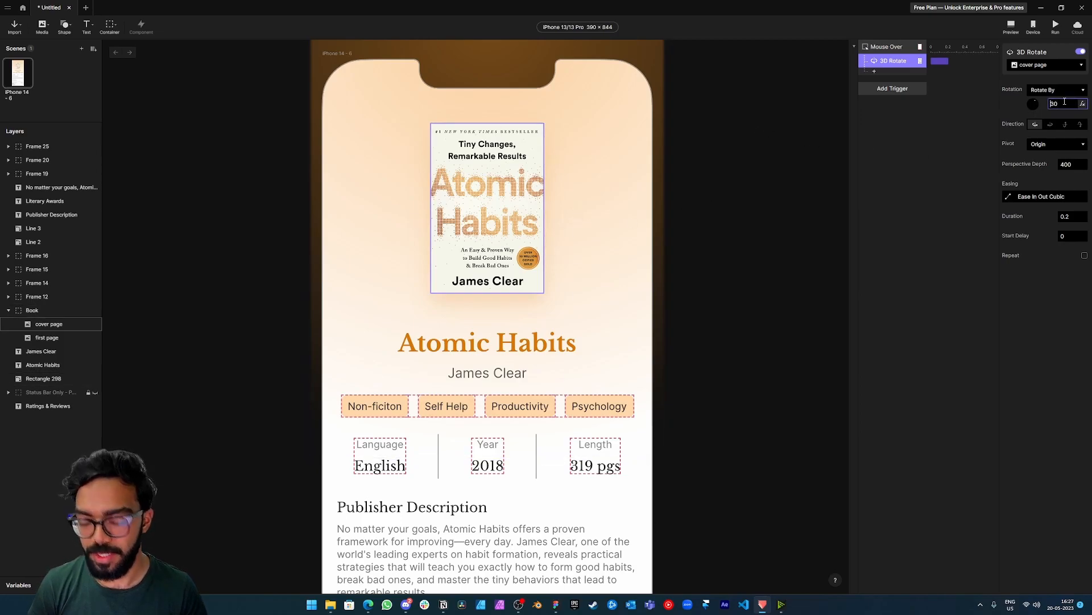
pyautogui.press('Return')
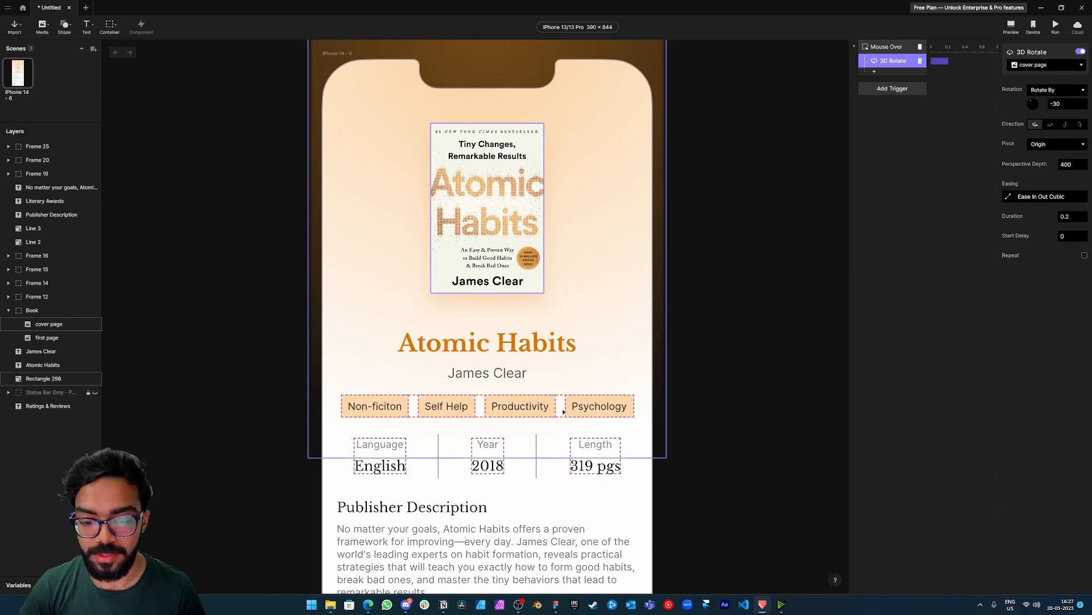
pyautogui.moveTo(764, 604)
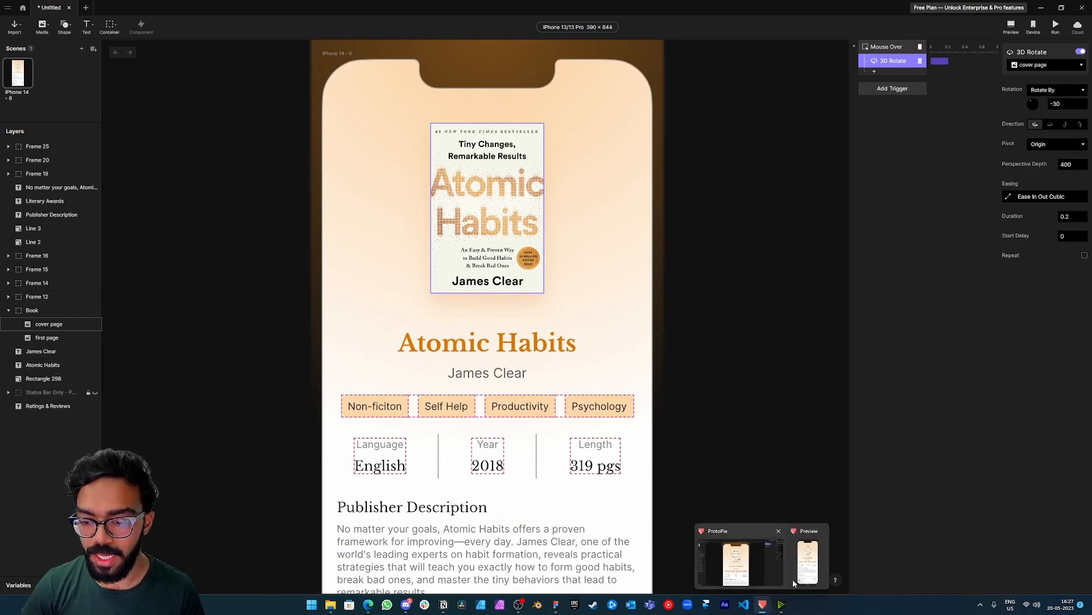
pyautogui.click(796, 560)
pyautogui.moveTo(161, 181)
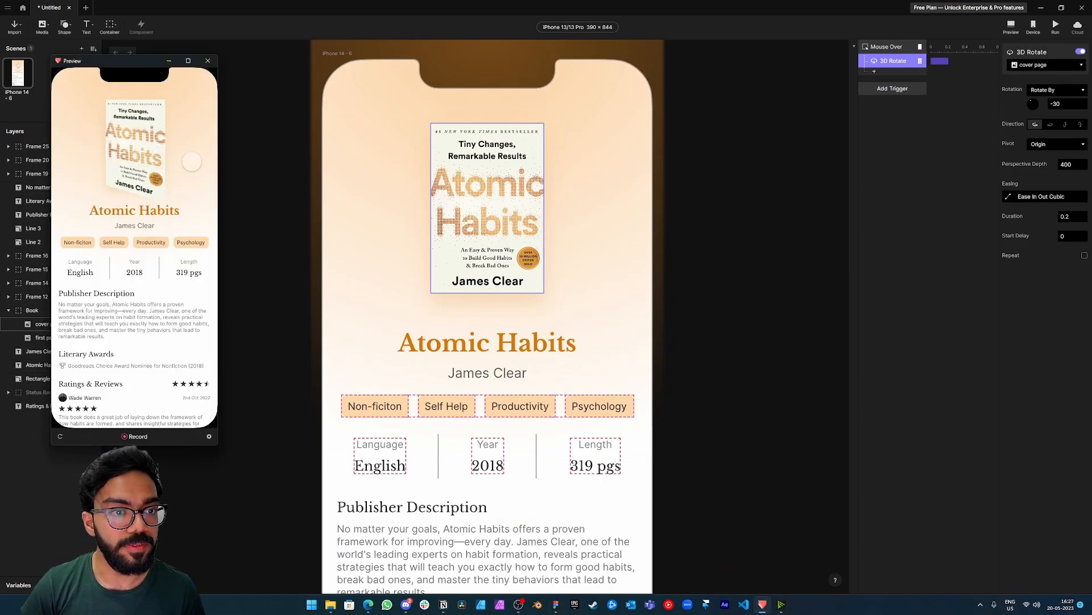
# Switch the cover page's 3D rotation back to 30 and test the hover effect in the preview.
pyautogui.click(1056, 104)
pyautogui.press('Return')
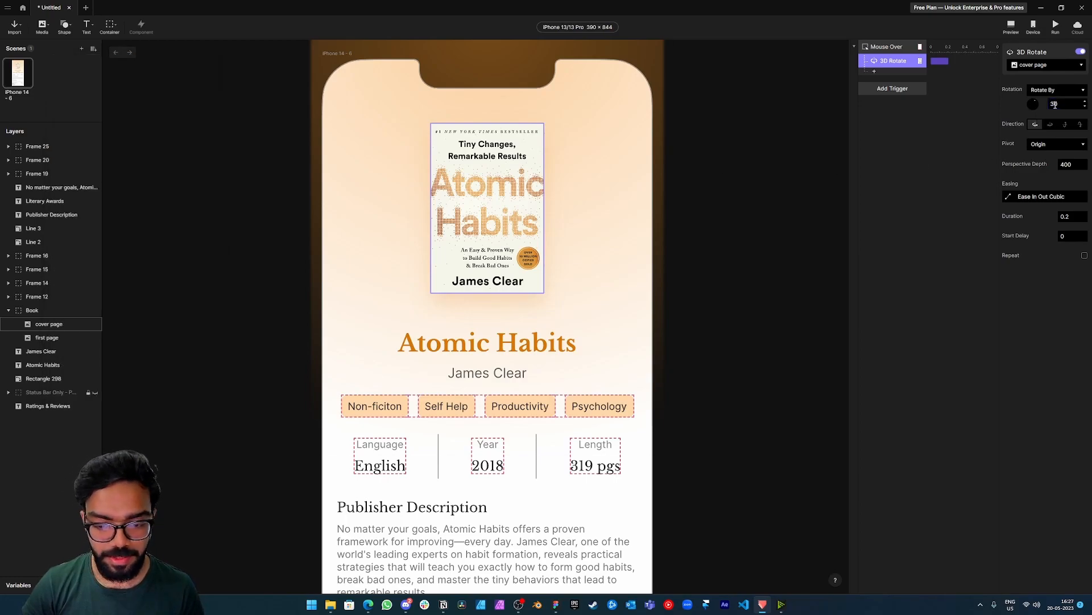
pyautogui.moveTo(762, 604)
pyautogui.click(793, 577)
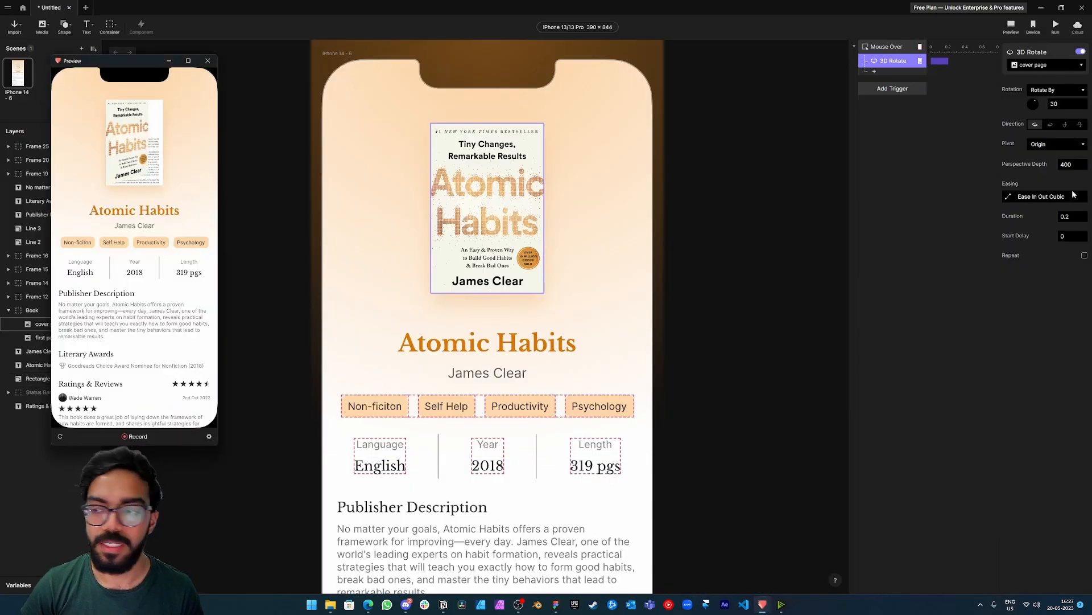
# Make the cover page's 3D rotation negative at -30 and try the mouse-over effect in the preview.
pyautogui.click(1054, 103)
pyautogui.write('-')
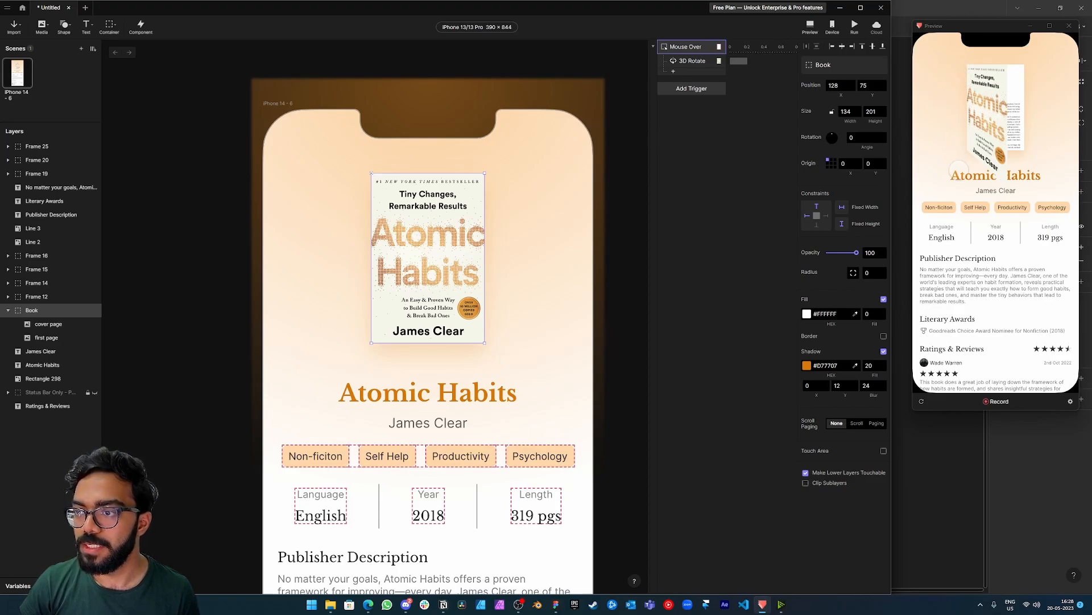
pyautogui.moveTo(973, 104)
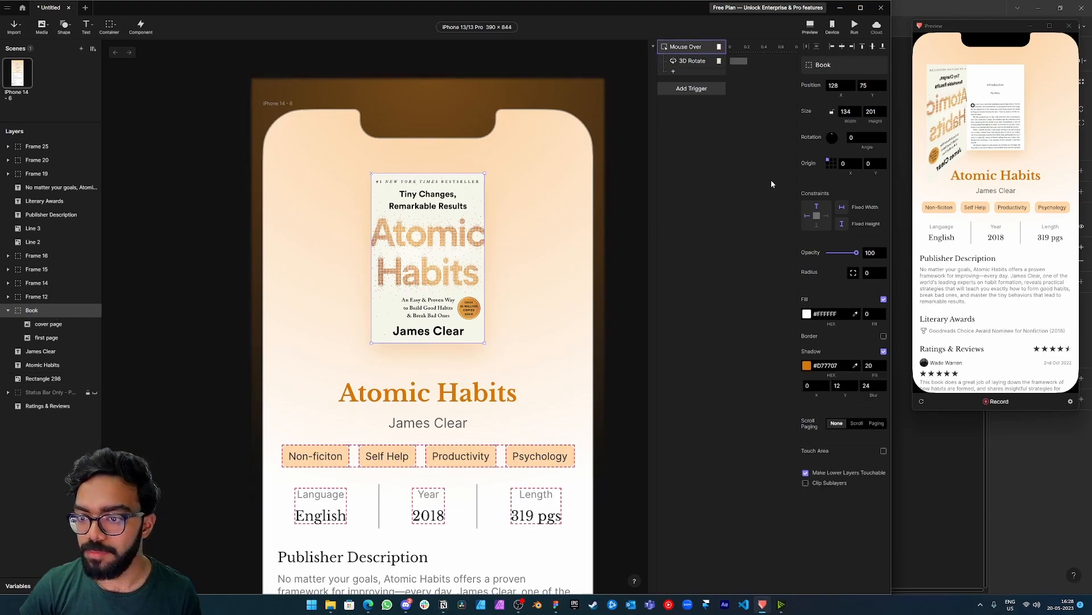
# Set the origin of both Book and its cover page to the middle of the left edge (0, 50), and restart the preview.
pyautogui.click(828, 163)
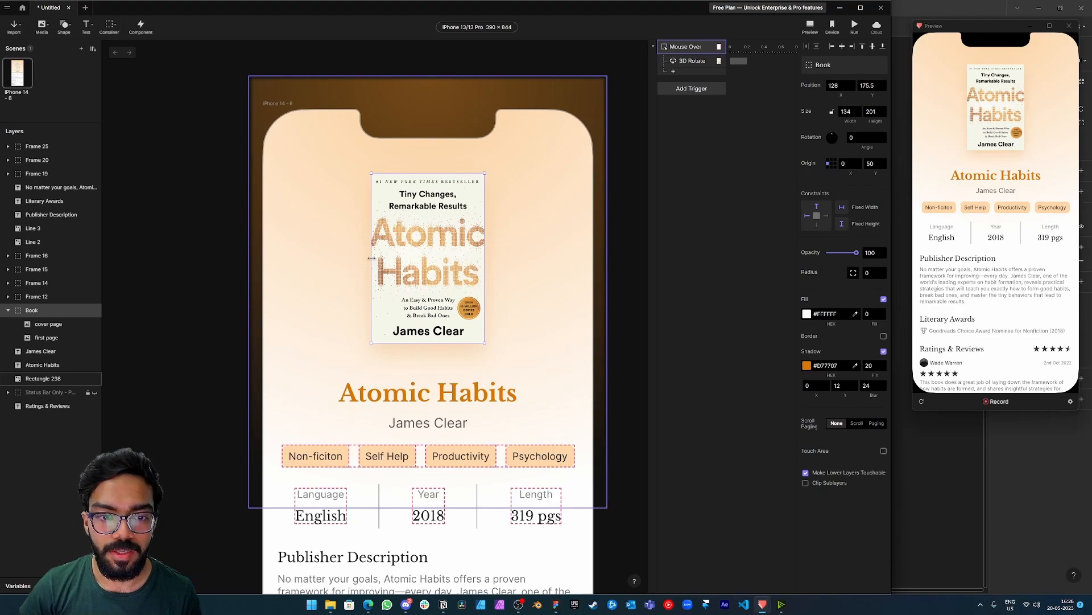
pyautogui.click(48, 324)
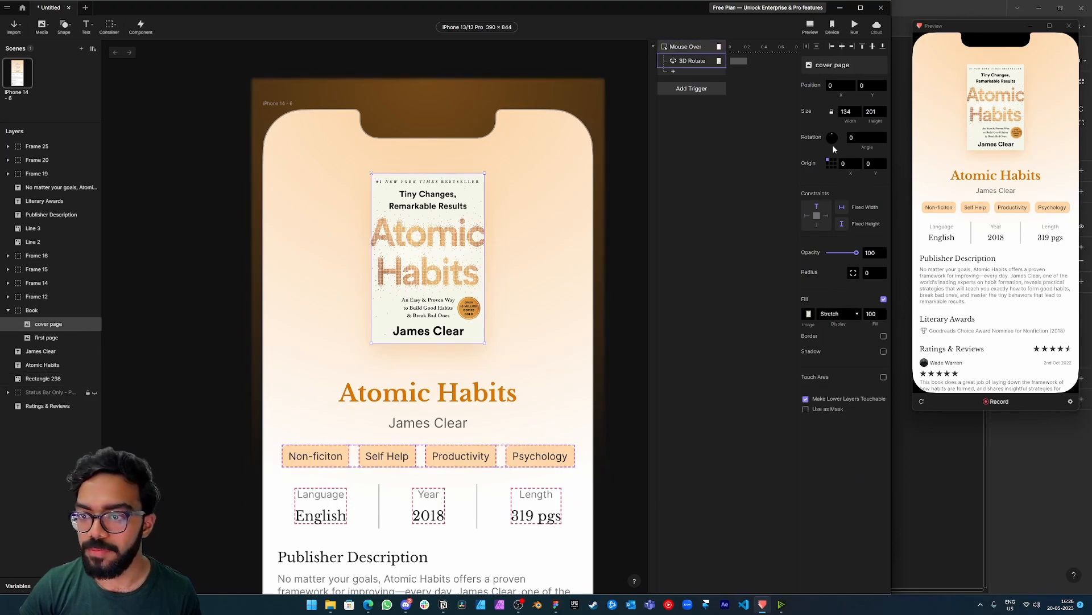
pyautogui.click(828, 165)
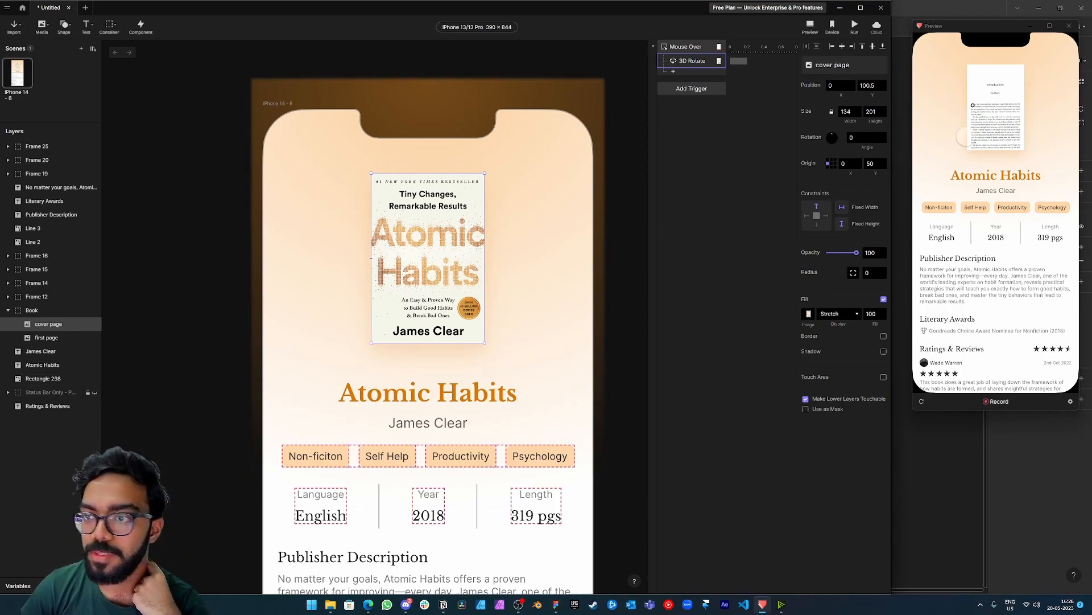
pyautogui.click(921, 401)
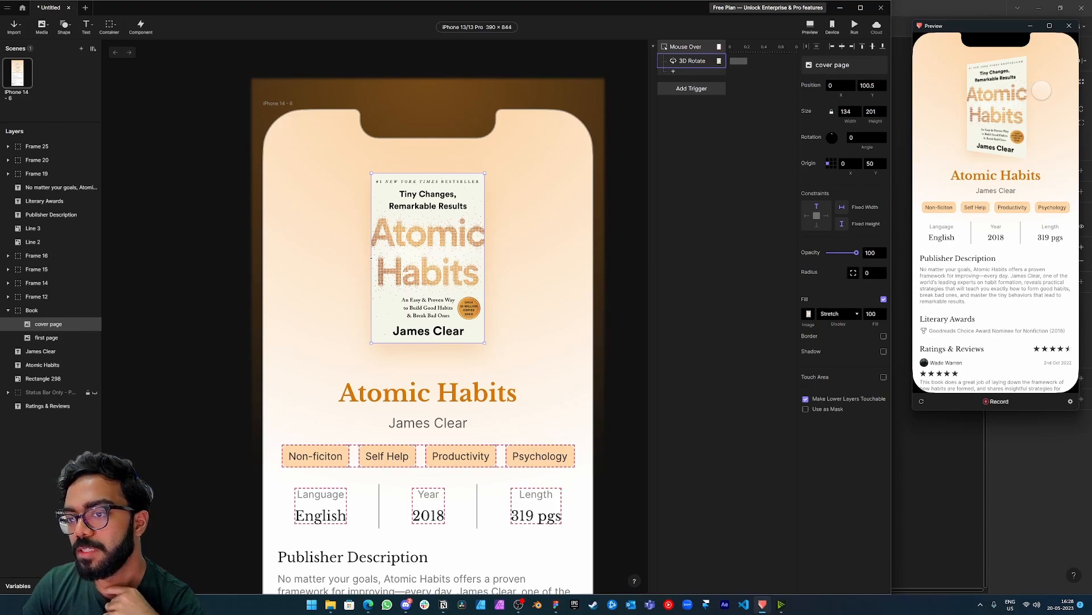
# Add a Mouse Out trigger to the cover page with a 3D Rotate response.
pyautogui.click(682, 89)
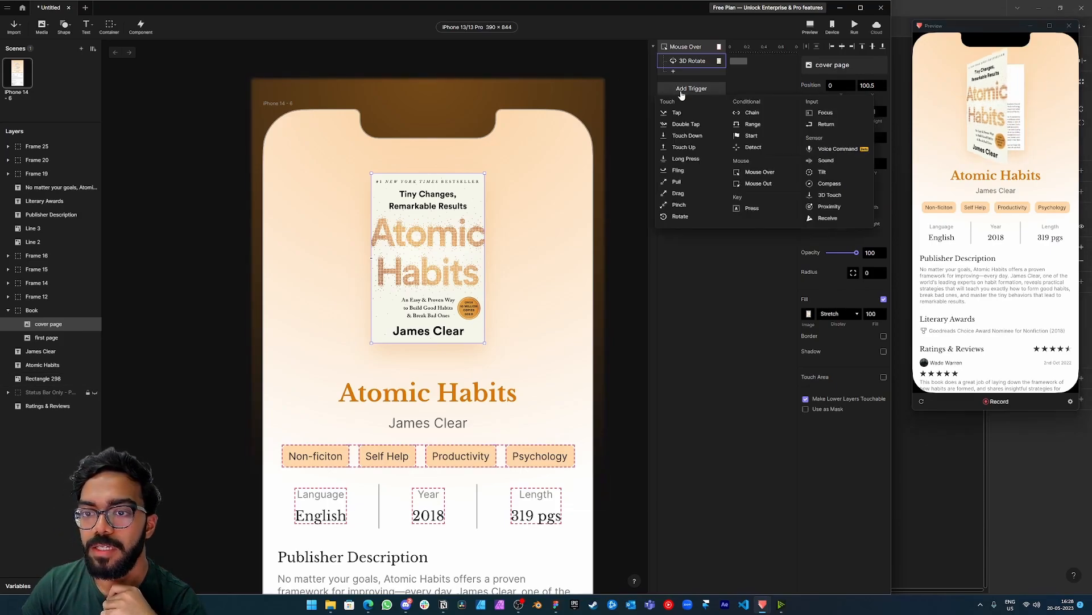
pyautogui.click(760, 183)
pyautogui.click(677, 100)
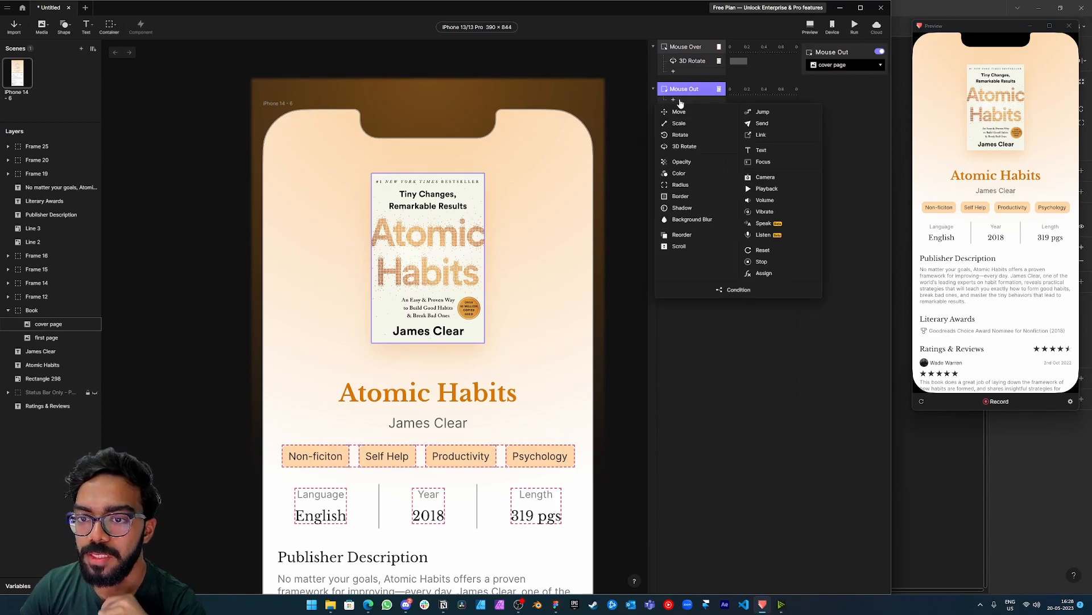
pyautogui.click(686, 146)
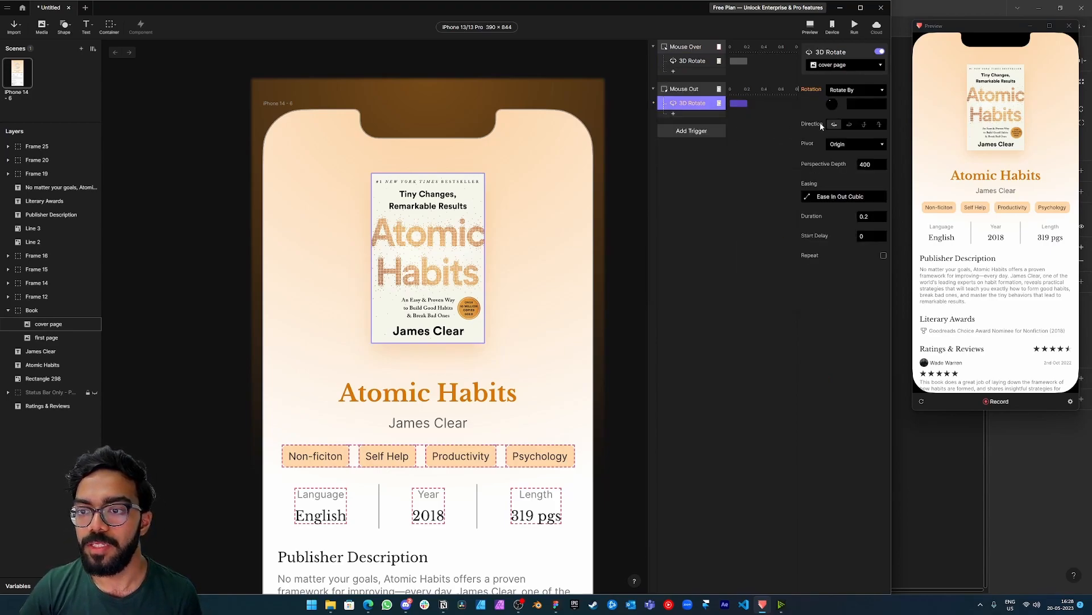
# Set the Mouse Out 3D Rotate response to rotate by 30, compare it with the Mouse Over one, and test it in the preview.
pyautogui.click(857, 104)
pyautogui.write('30')
pyautogui.press('Return')
pyautogui.click(701, 61)
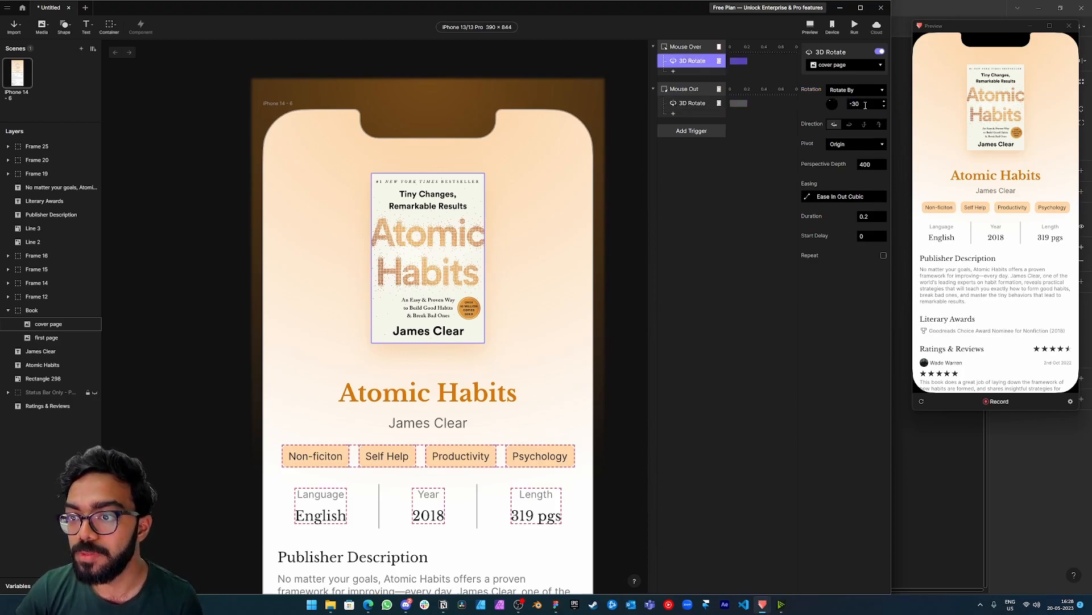
pyautogui.click(702, 106)
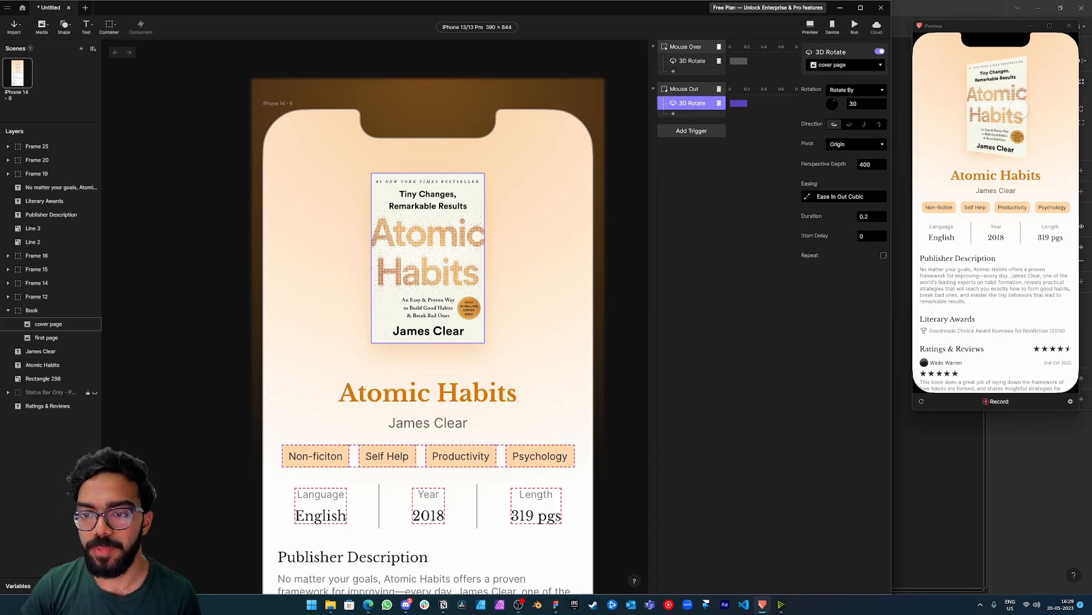
# Switch to the browser to look at the host card in the Airbnb release video, and return to ProtoPie.
pyautogui.moveTo(368, 608)
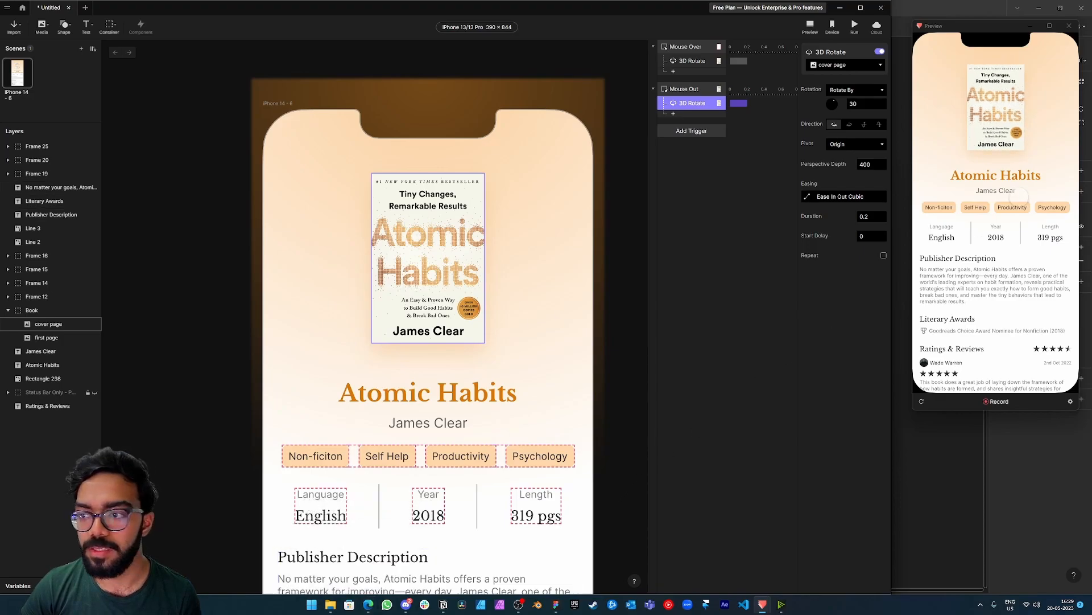
pyautogui.hotkey('alt', 'Tab')
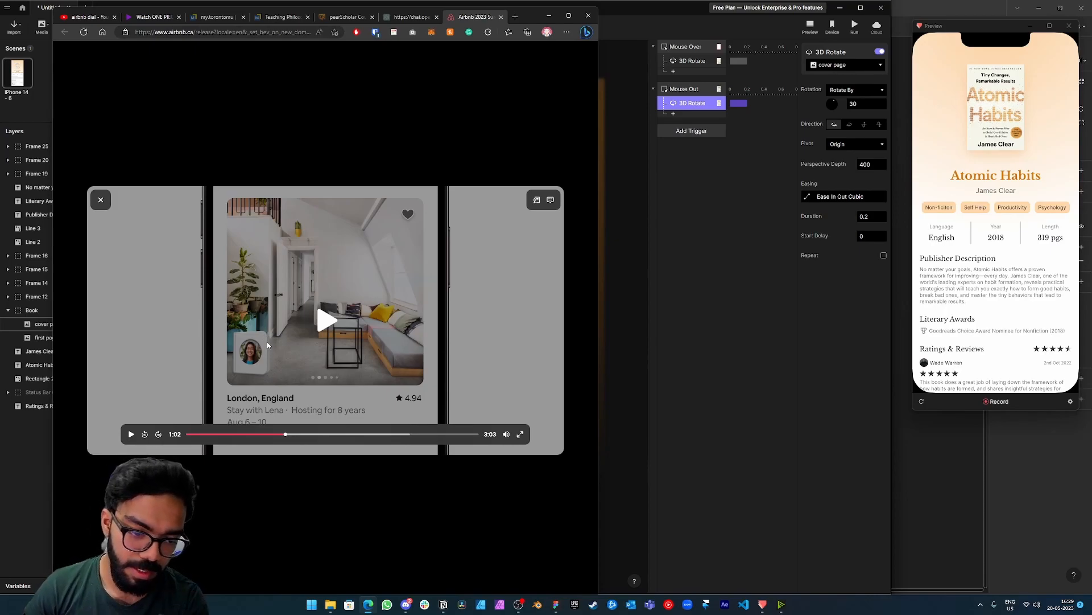
pyautogui.click(686, 243)
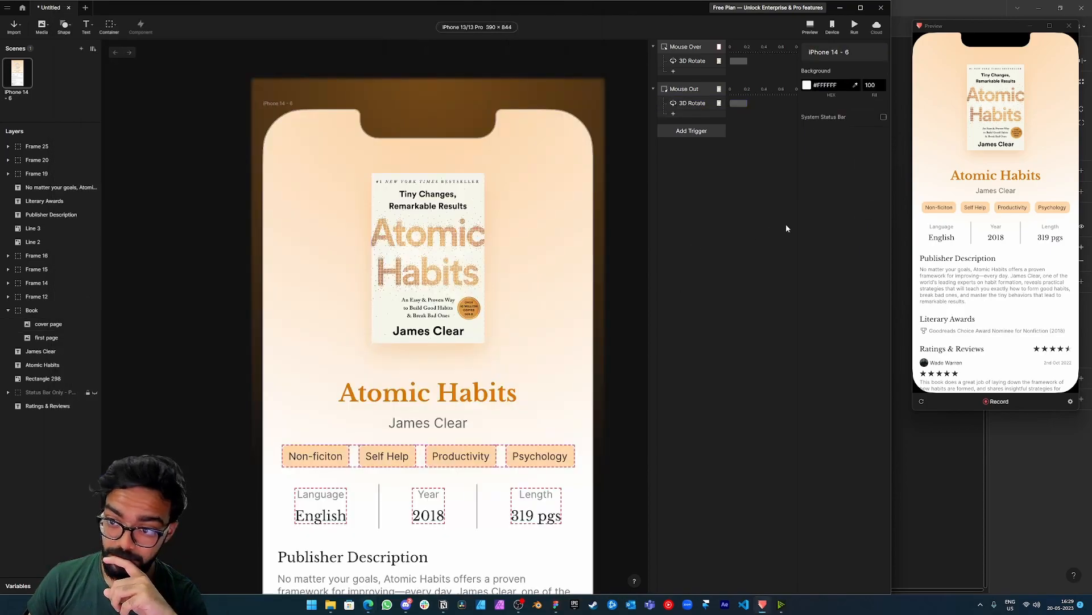
# Set the perspective depth of the Mouse Out 3D Rotate response to 800.
pyautogui.click(699, 106)
pyautogui.click(865, 165)
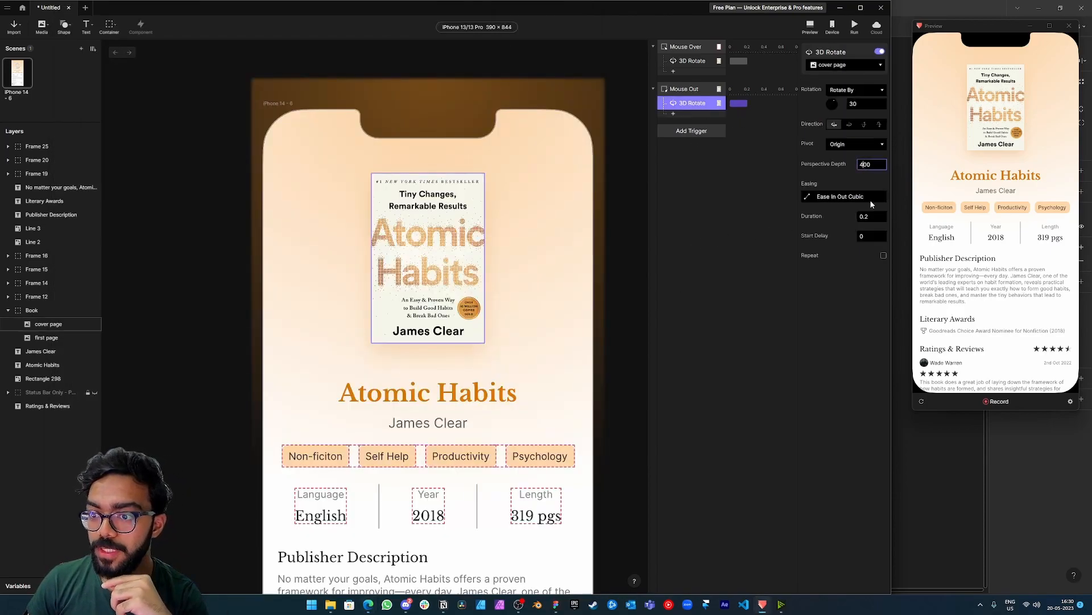
pyautogui.press('BackSpace')
pyautogui.write('8')
pyautogui.press('Return')
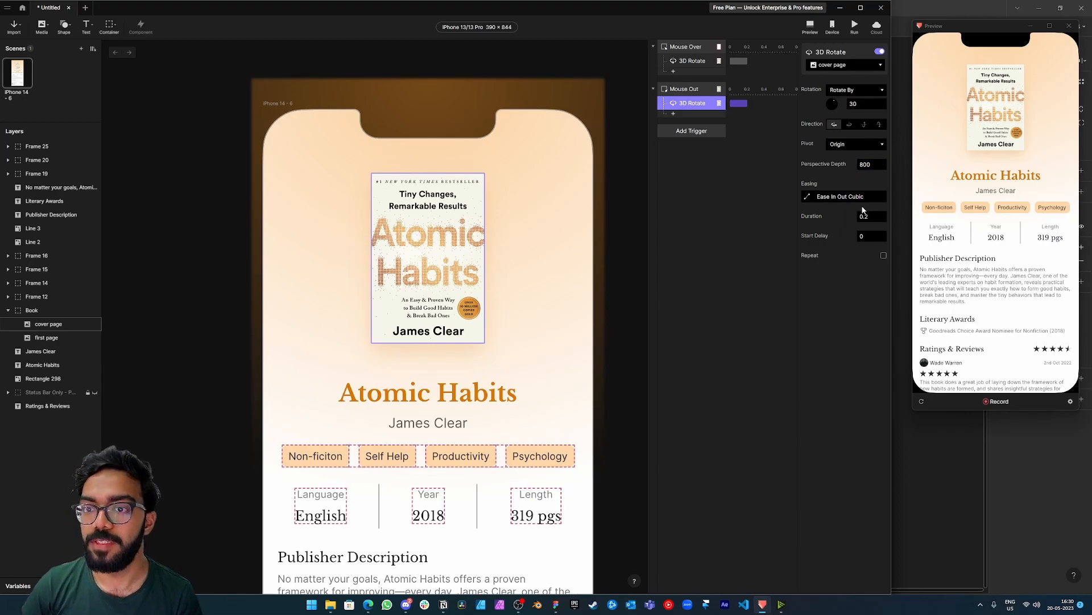
# Set the perspective depth of the Mouse Over 3D Rotate response to 800 and test the hover in the preview.
pyautogui.click(689, 61)
pyautogui.click(865, 165)
pyautogui.write('8')
pyautogui.press('Return')
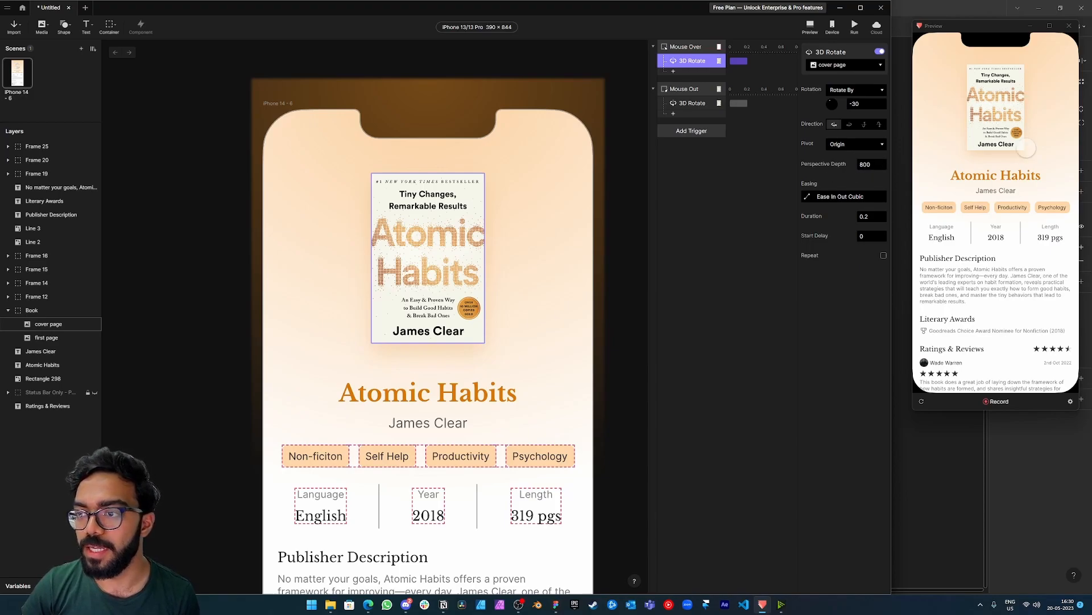
pyautogui.moveTo(1007, 129)
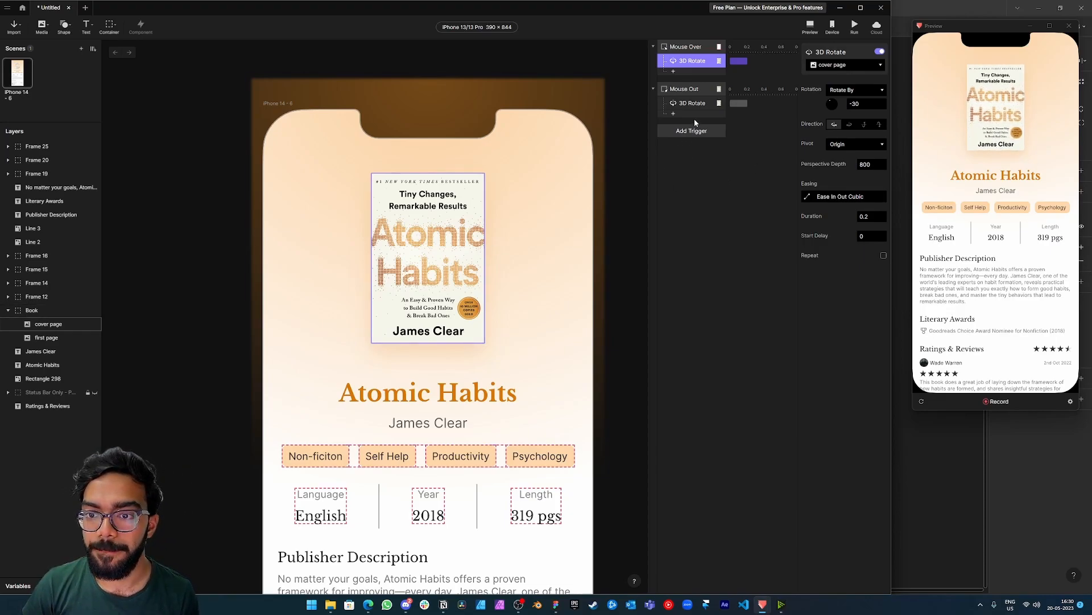
# Add a Shadow response to the Mouse Over trigger with the cover page as its target.
pyautogui.click(674, 71)
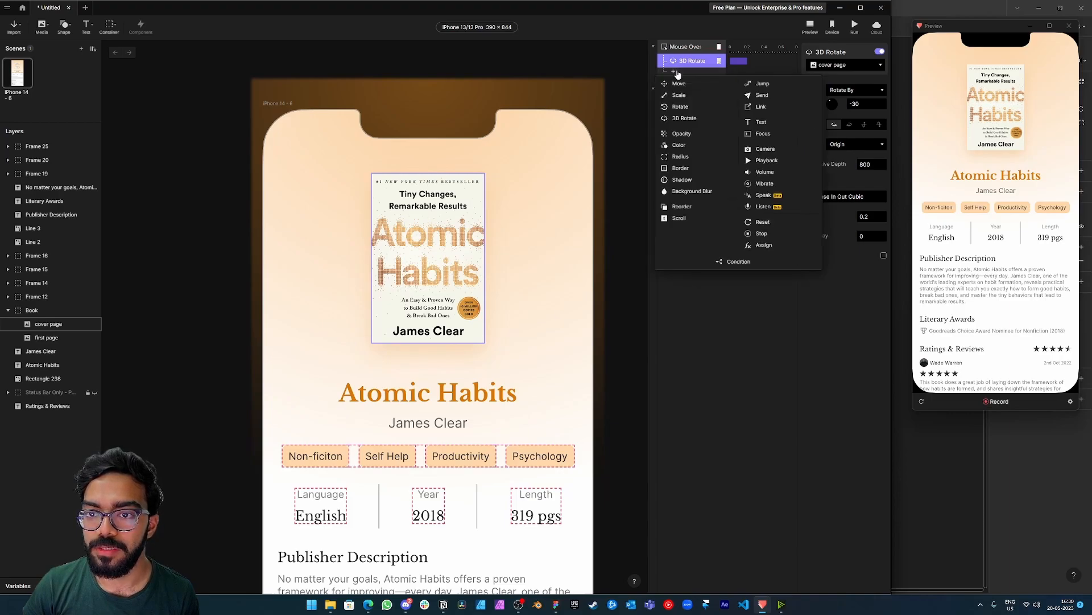
pyautogui.click(682, 179)
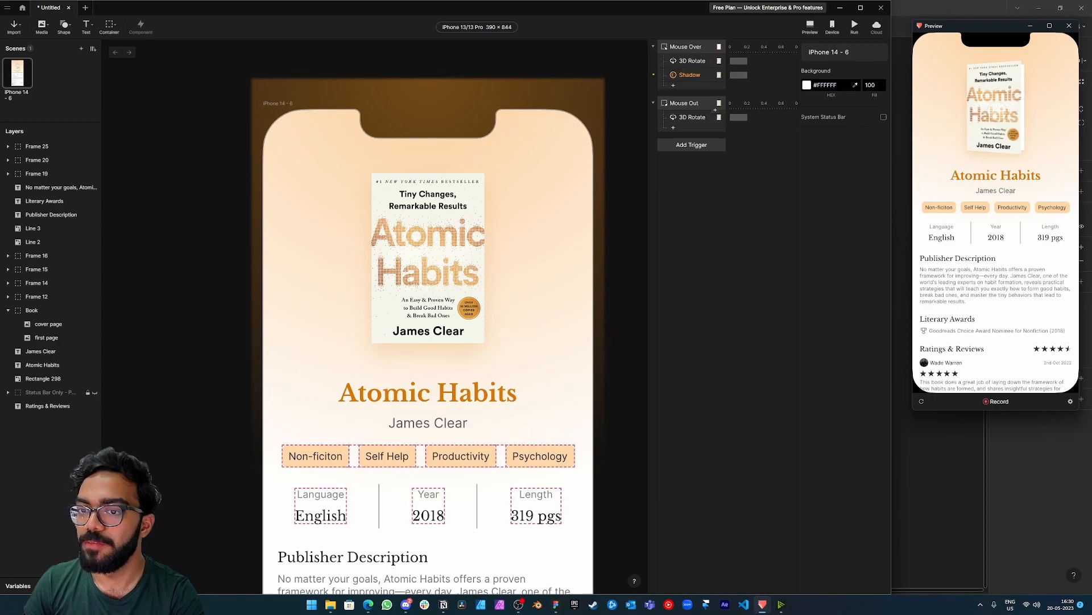
pyautogui.click(687, 77)
pyautogui.click(861, 67)
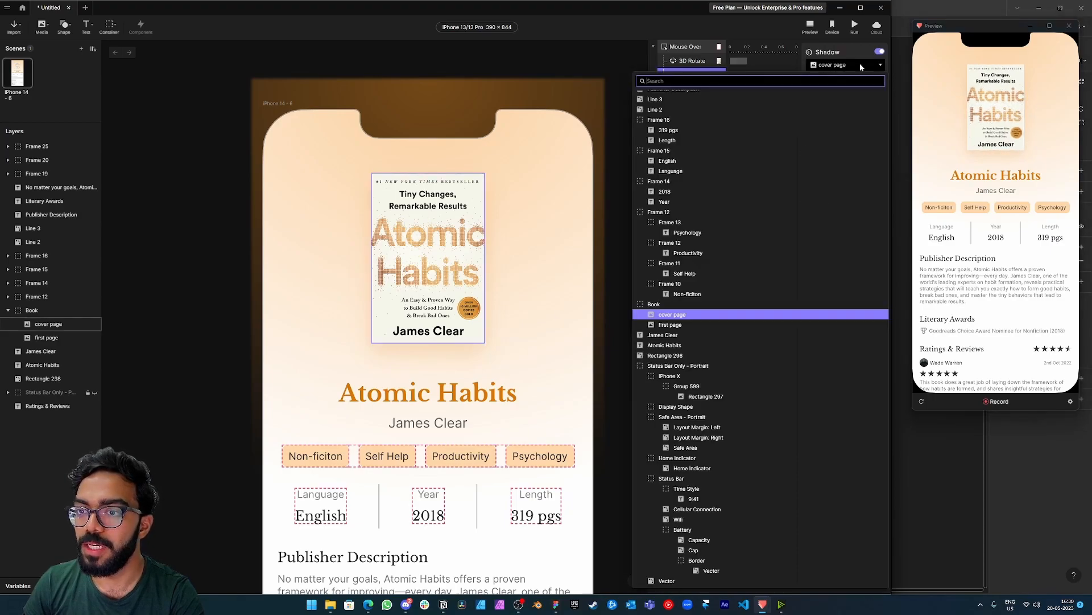
pyautogui.click(661, 315)
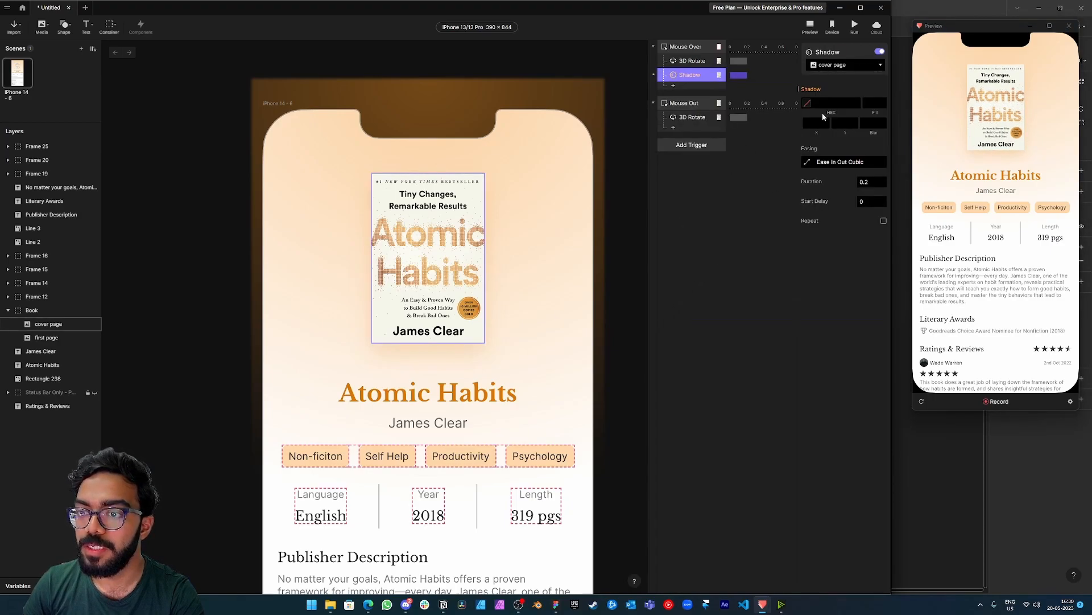
# Sample orange #D77707 from the Atomic Habits title as the shadow colour and lower its opacity to 39.
pyautogui.click(806, 105)
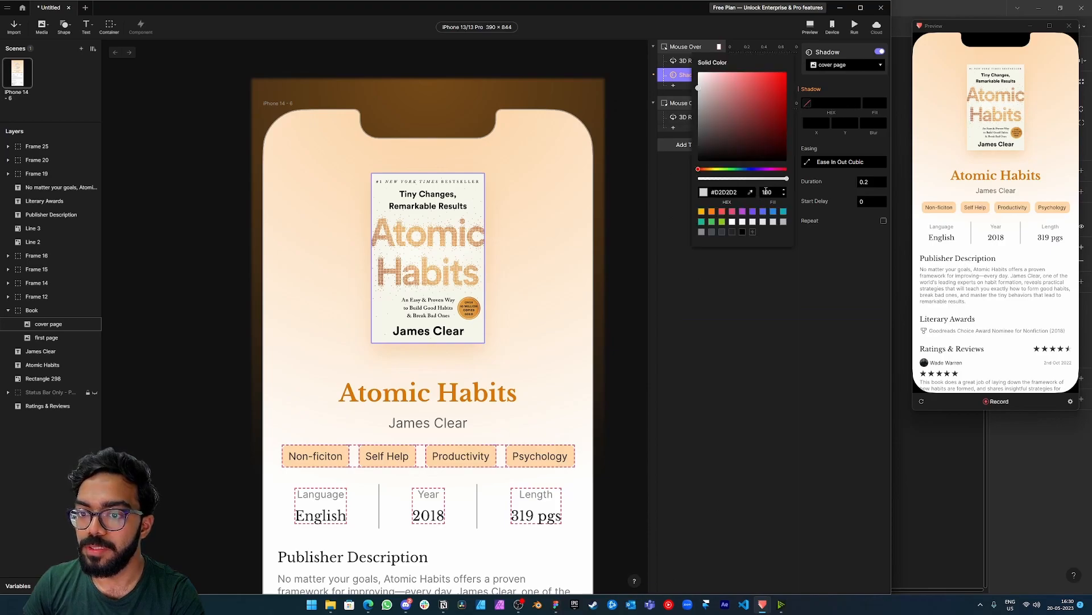
pyautogui.click(750, 192)
pyautogui.click(454, 398)
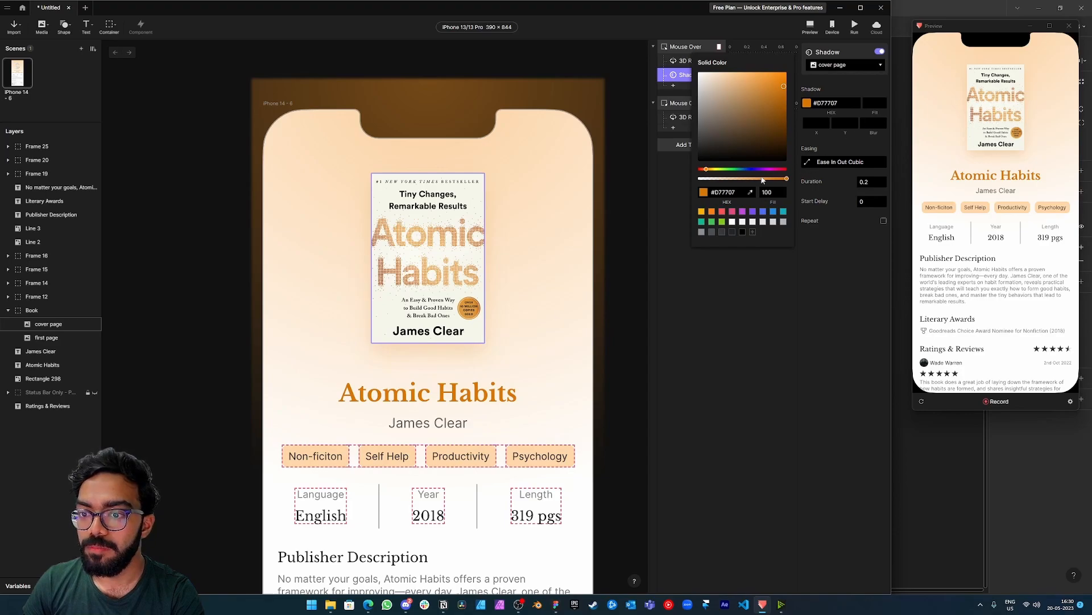
pyautogui.moveTo(757, 178); pyautogui.dragTo(733, 178)
# Set the cover page shadow's X offset to 3 and blur to 10, and test the hover in the preview.
pyautogui.click(812, 123)
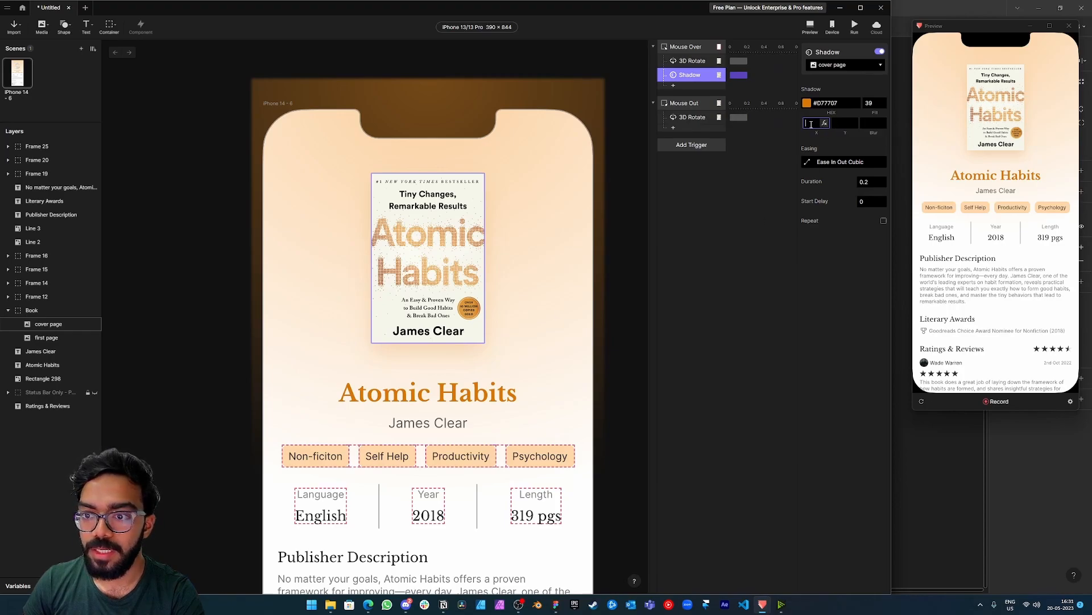
pyautogui.write('3')
pyautogui.press('Return')
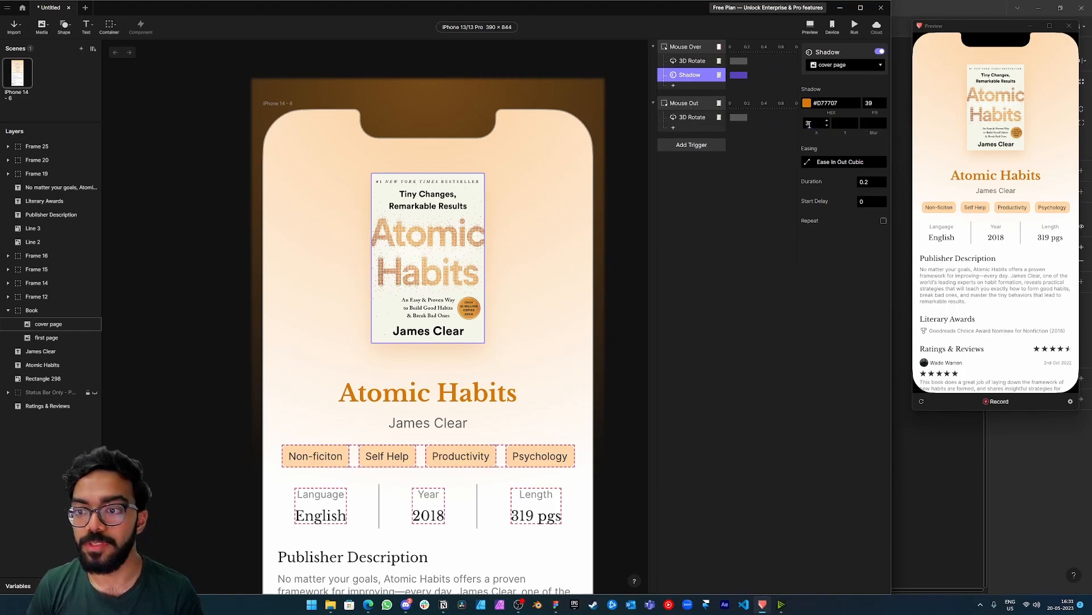
pyautogui.click(874, 123)
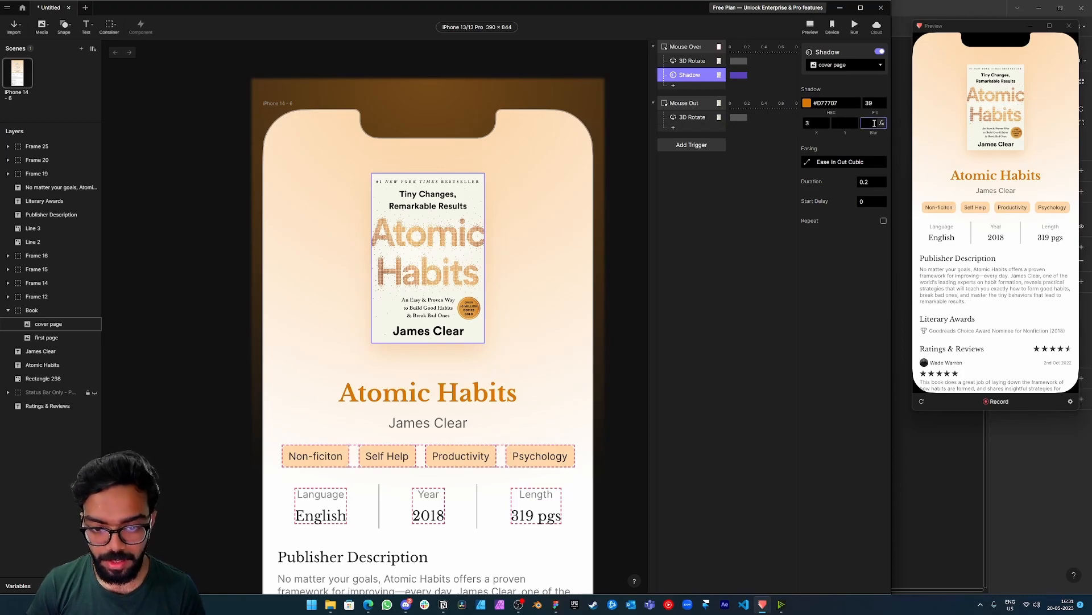
pyautogui.press('Return')
pyautogui.moveTo(994, 111)
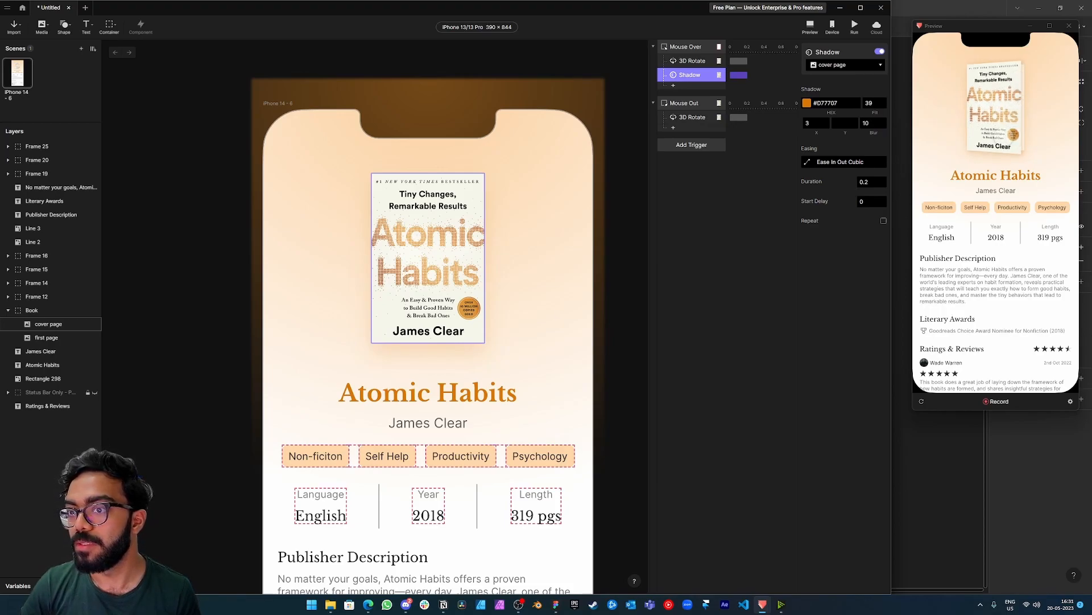
# Lower the hover shadow's opacity to 19, darken its colour to #814A0B, and check it in the preview.
pyautogui.click(869, 103)
pyautogui.write('28')
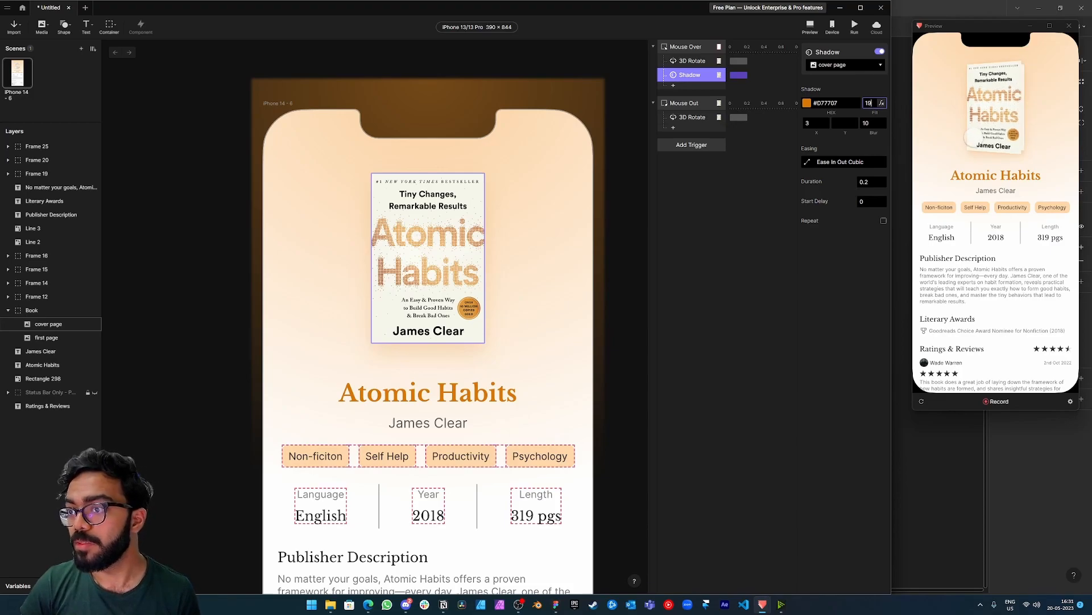
pyautogui.click(806, 103)
pyautogui.moveTo(779, 108); pyautogui.dragTo(779, 117)
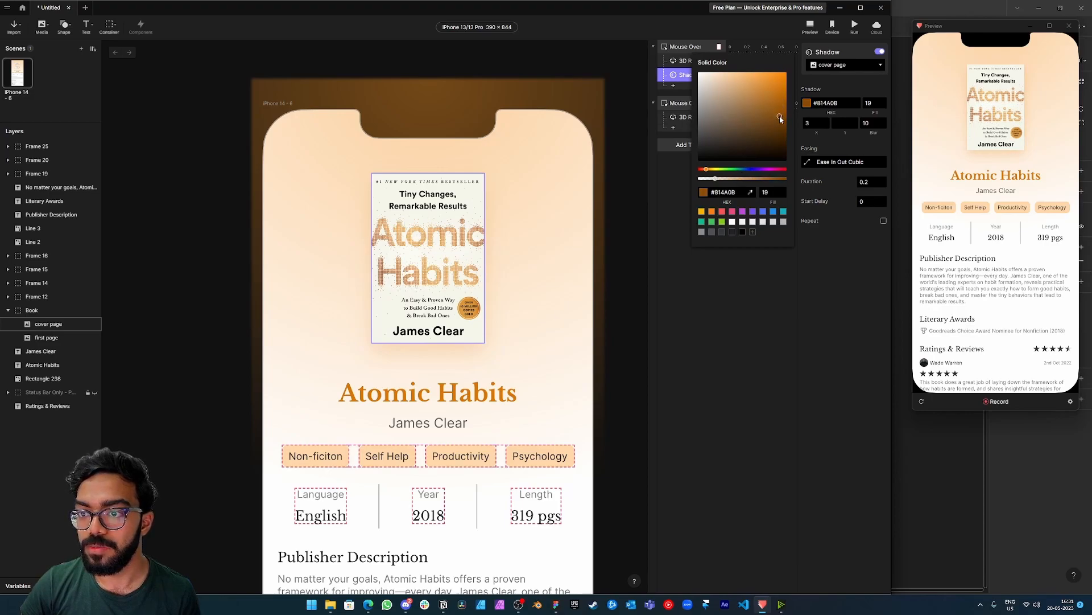
pyautogui.click(694, 333)
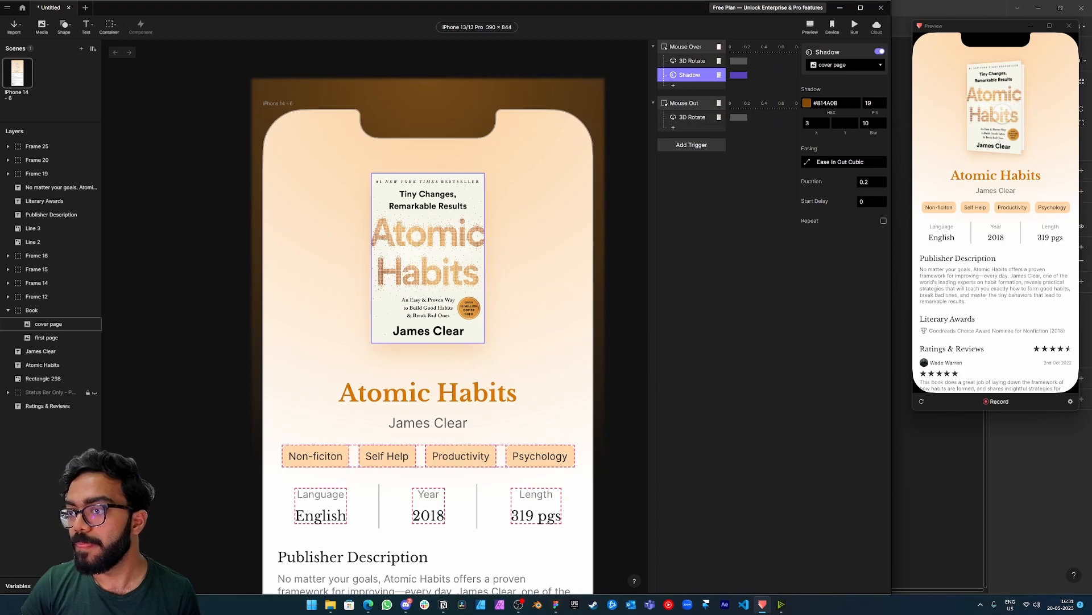
# Raise the hover shadow's opacity to 35 and check the result in the preview.
pyautogui.click(807, 103)
pyautogui.moveTo(719, 179); pyautogui.dragTo(733, 178)
pyautogui.click(767, 268)
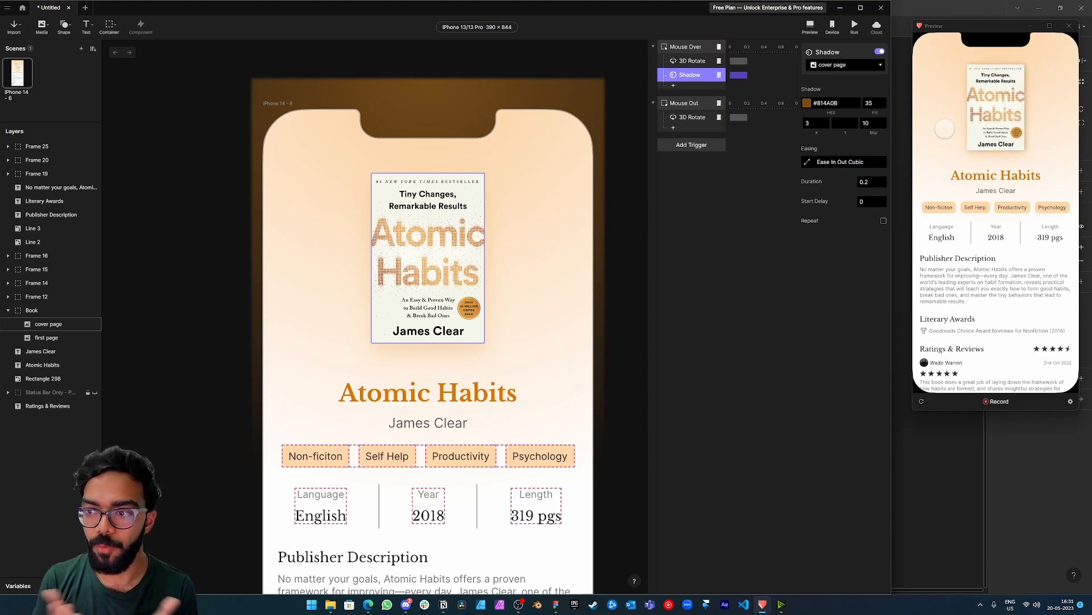
# Add a Tap trigger, place it below Mouse Out, and make Book its target layer.
pyautogui.click(683, 149)
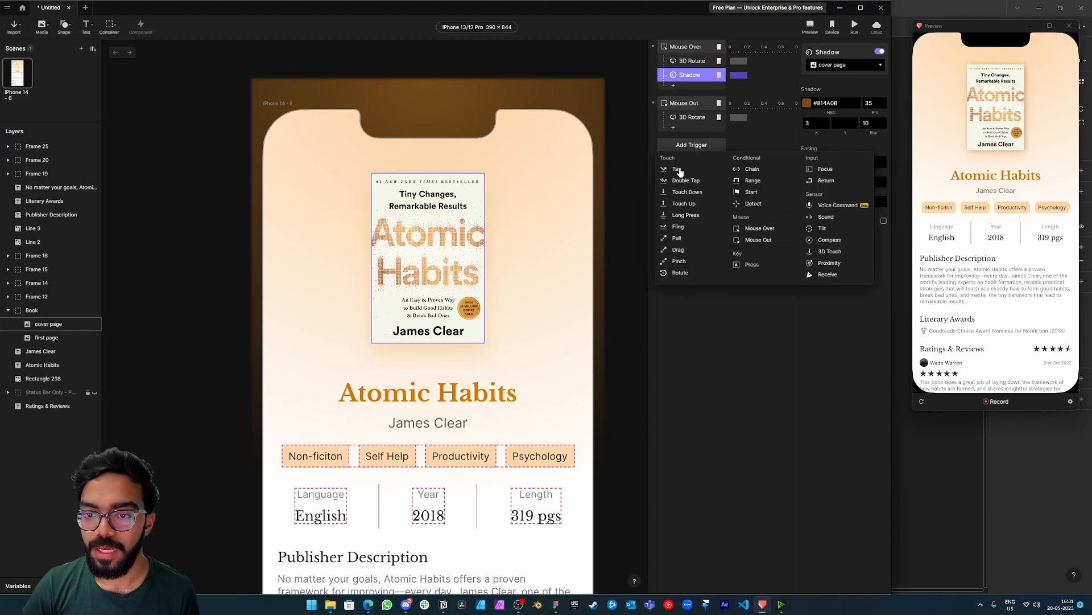
pyautogui.click(683, 169)
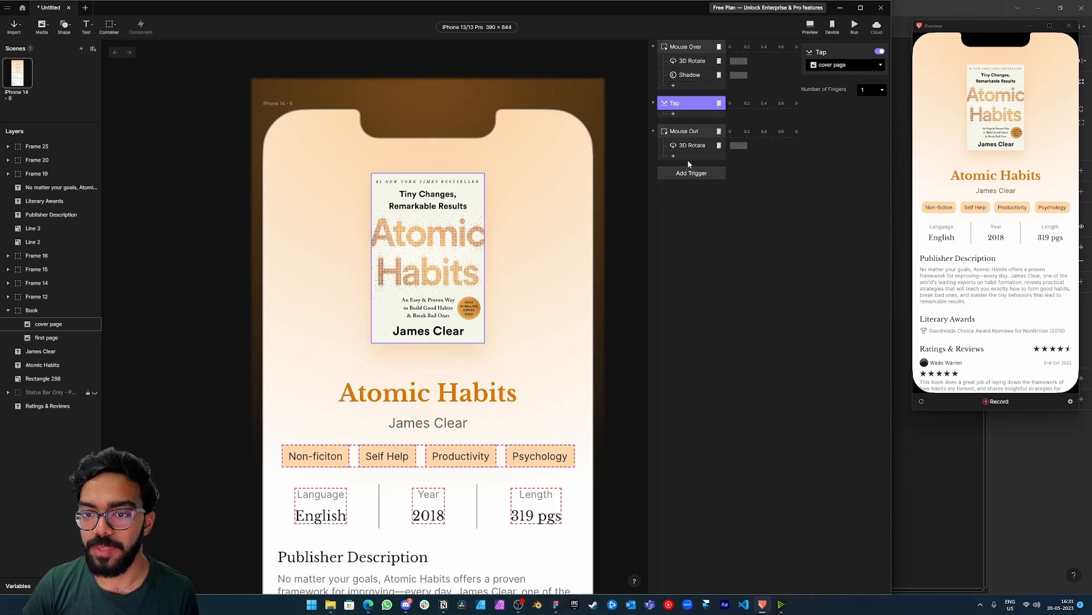
pyautogui.moveTo(688, 161); pyautogui.dragTo(688, 163)
pyautogui.click(841, 66)
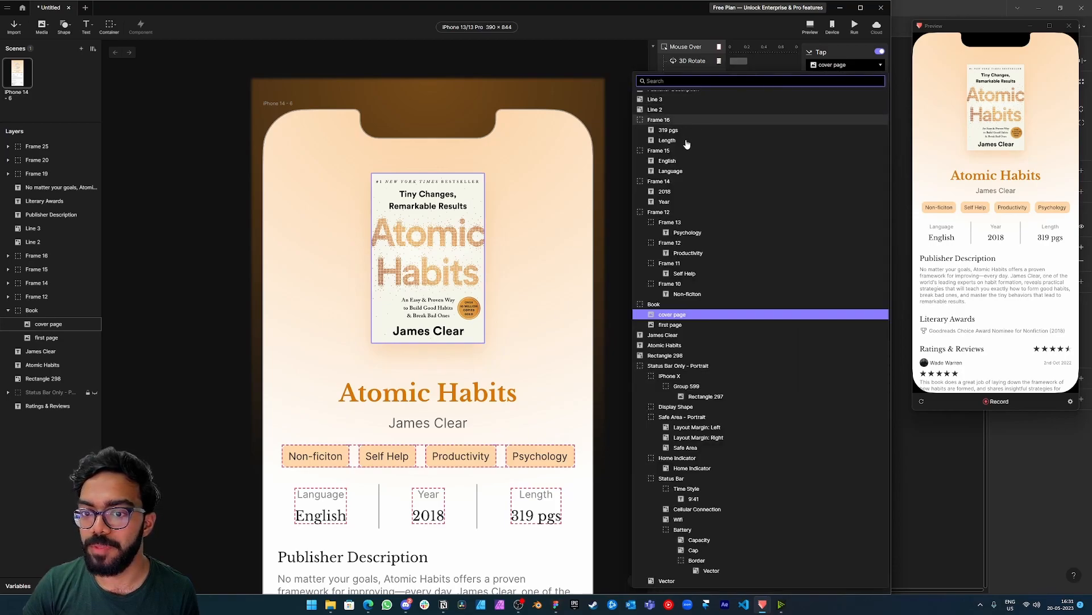
pyautogui.click(805, 296)
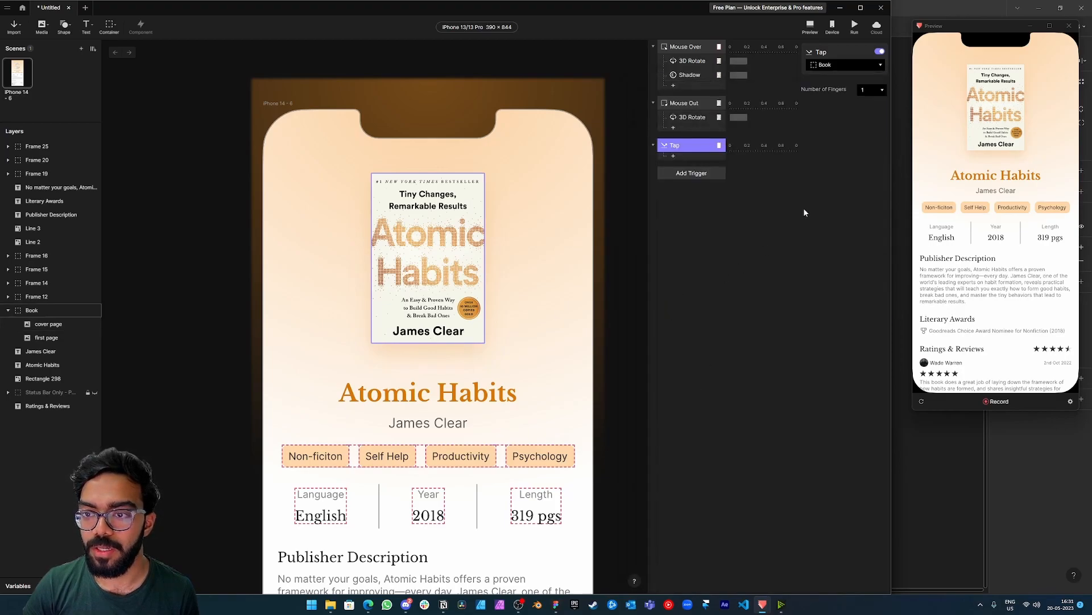
# Add a Move response to the Tap trigger, keeping Book as the target layer.
pyautogui.click(673, 157)
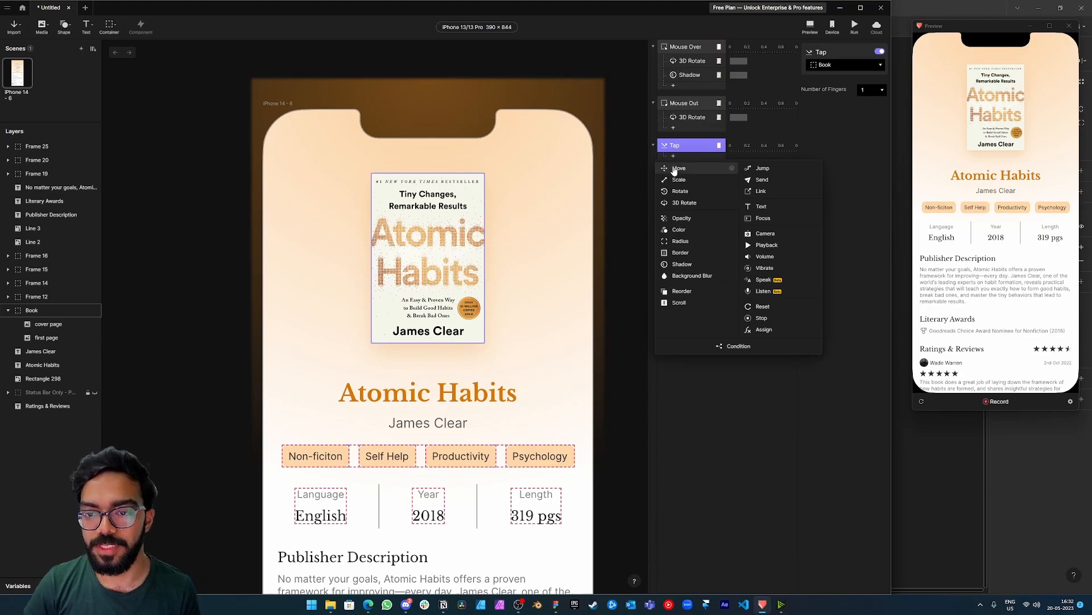
pyautogui.click(678, 168)
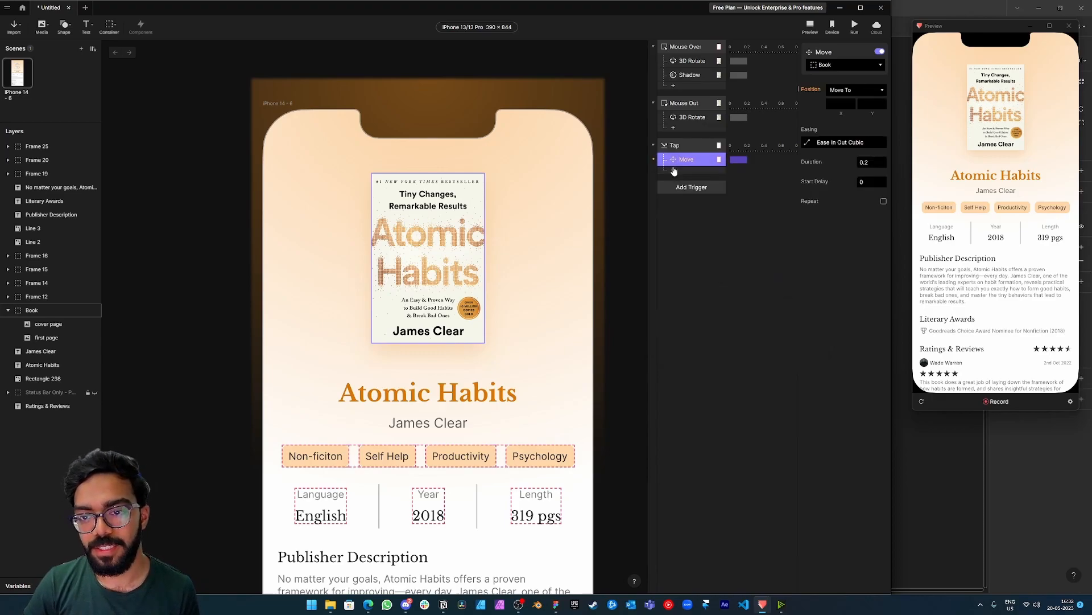
pyautogui.click(841, 66)
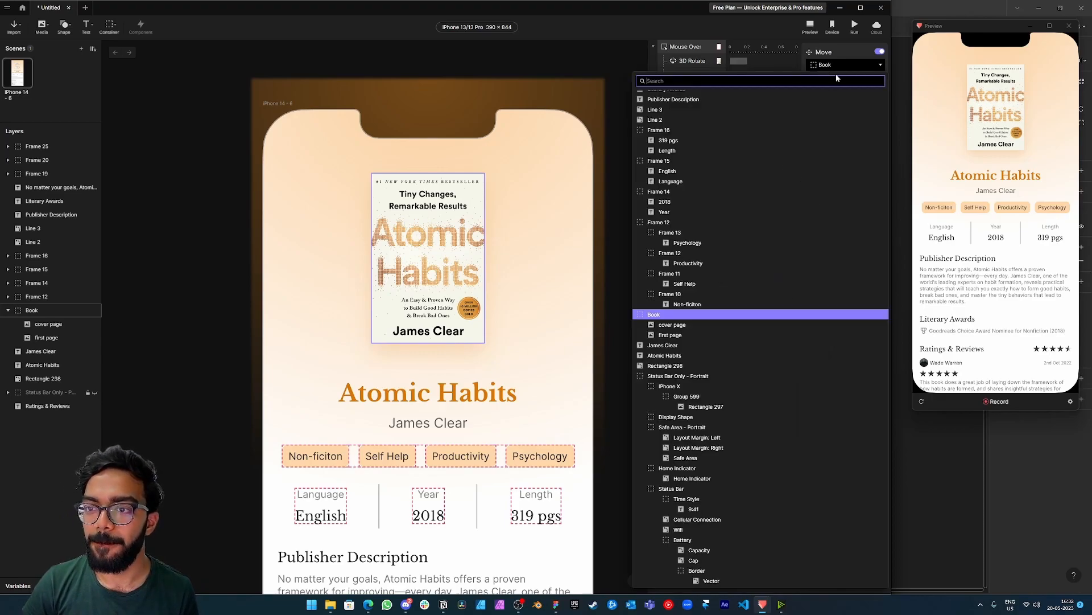
pyautogui.click(785, 66)
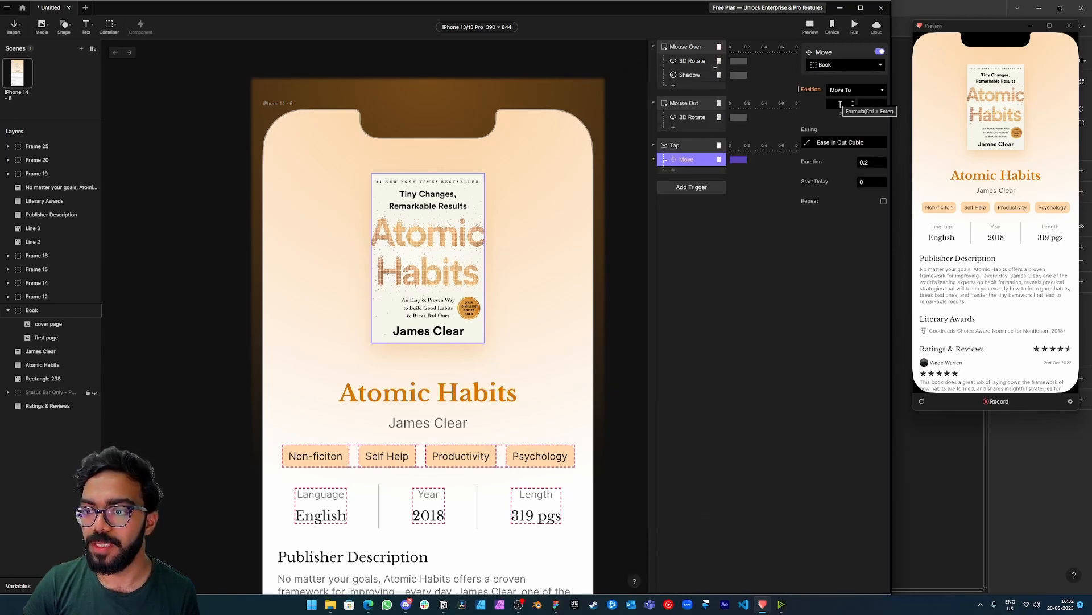
# Check the Book layer's current position values and its placement on the whole phone screen.
pyautogui.click(219, 197)
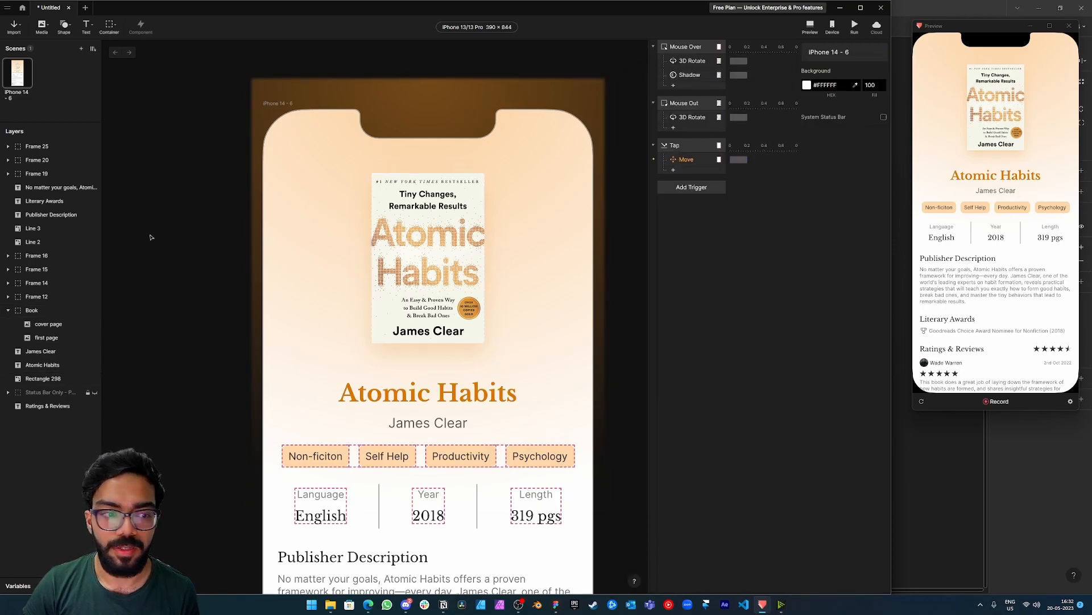
pyautogui.click(32, 310)
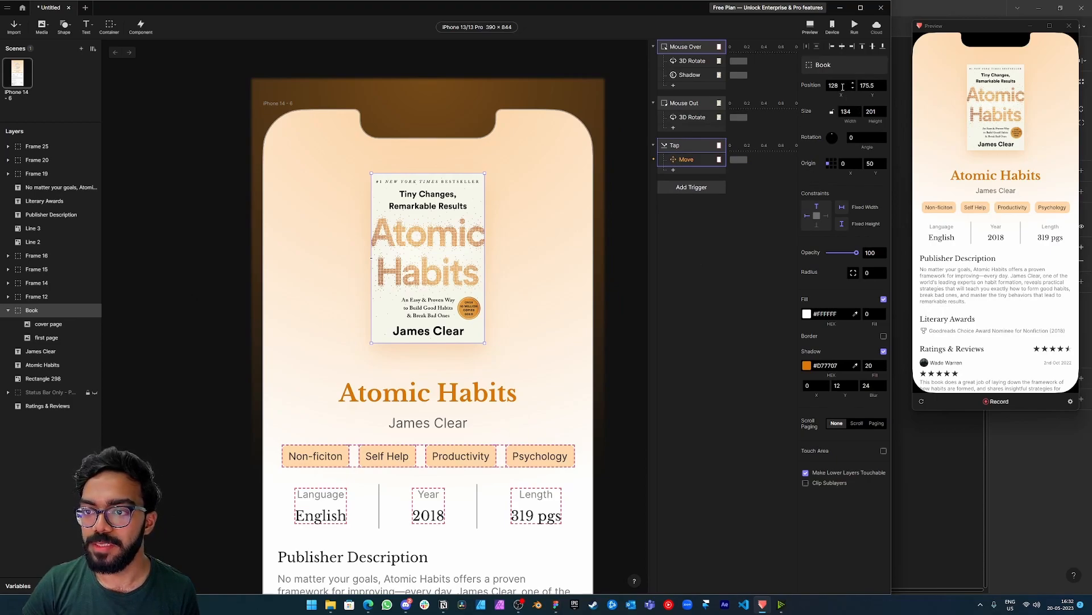
pyautogui.scroll(-3, 453, 369)
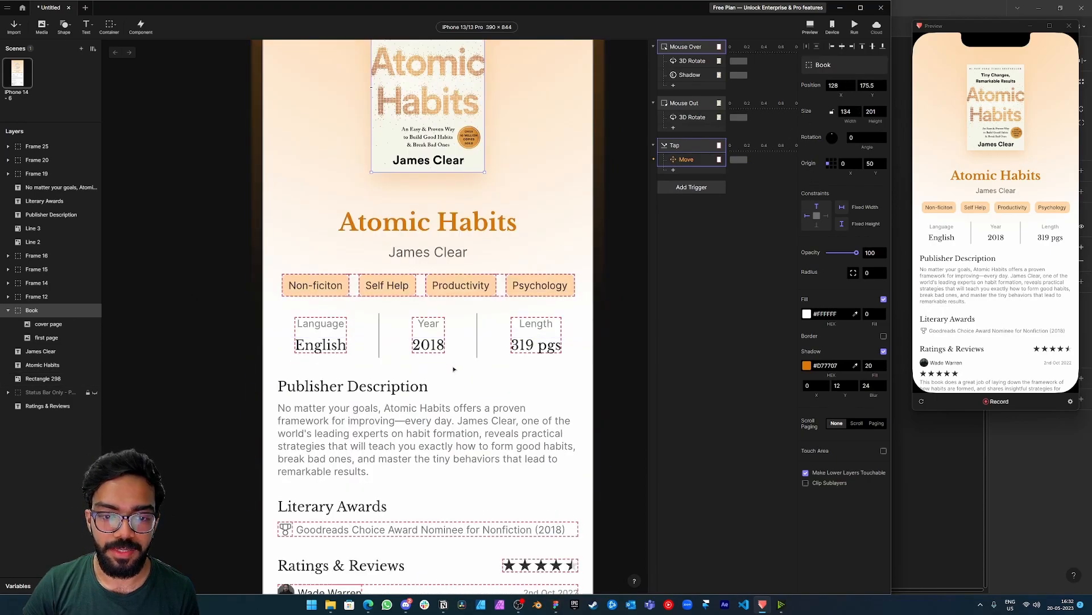
pyautogui.scroll(-3, 455, 366)
pyautogui.scroll(-3, 455, 366)
pyautogui.scroll(3, 459, 331)
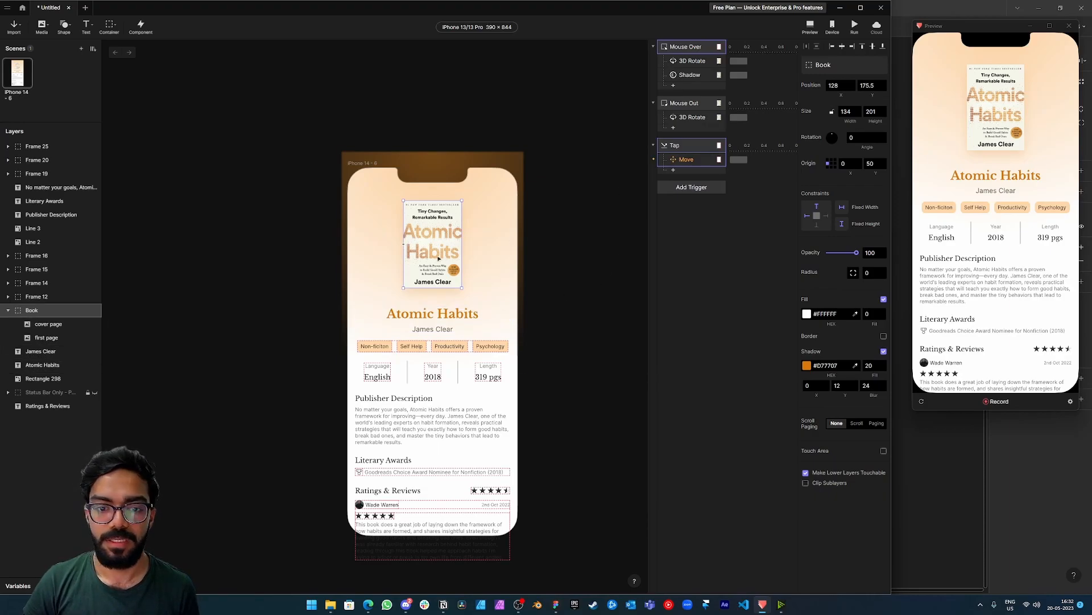
pyautogui.click(359, 166)
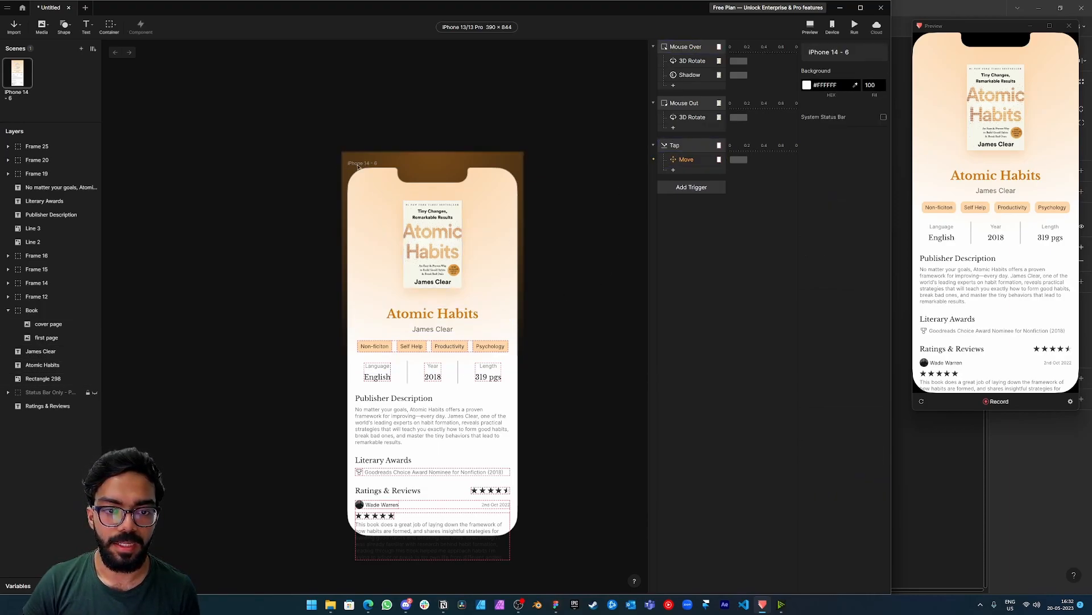
# Set the Tap Move response's X position to 300 and test the tap in the preview.
pyautogui.click(686, 161)
pyautogui.click(843, 105)
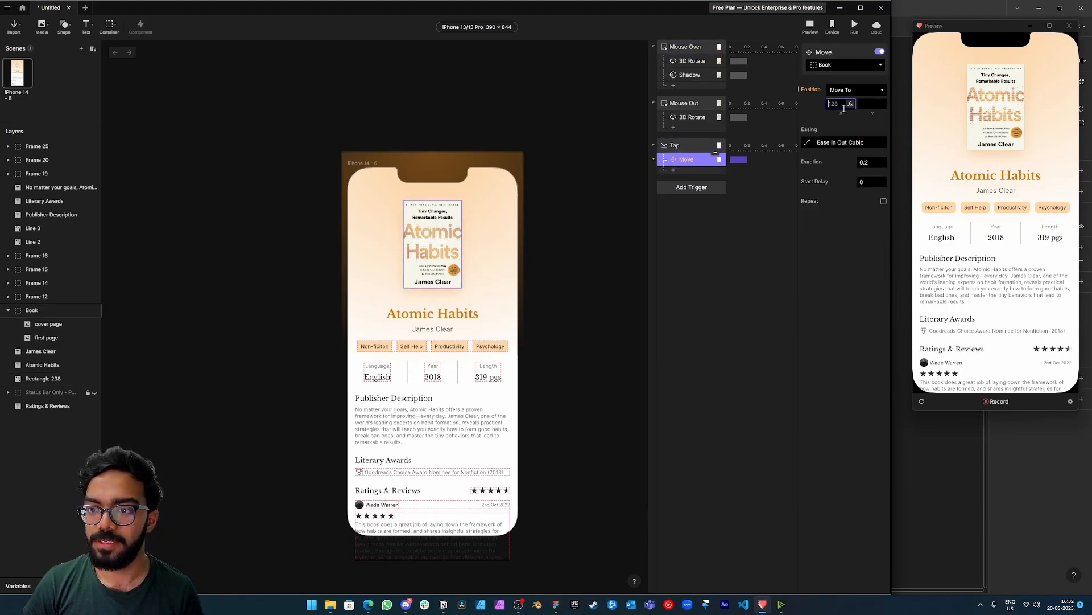
pyautogui.write('300')
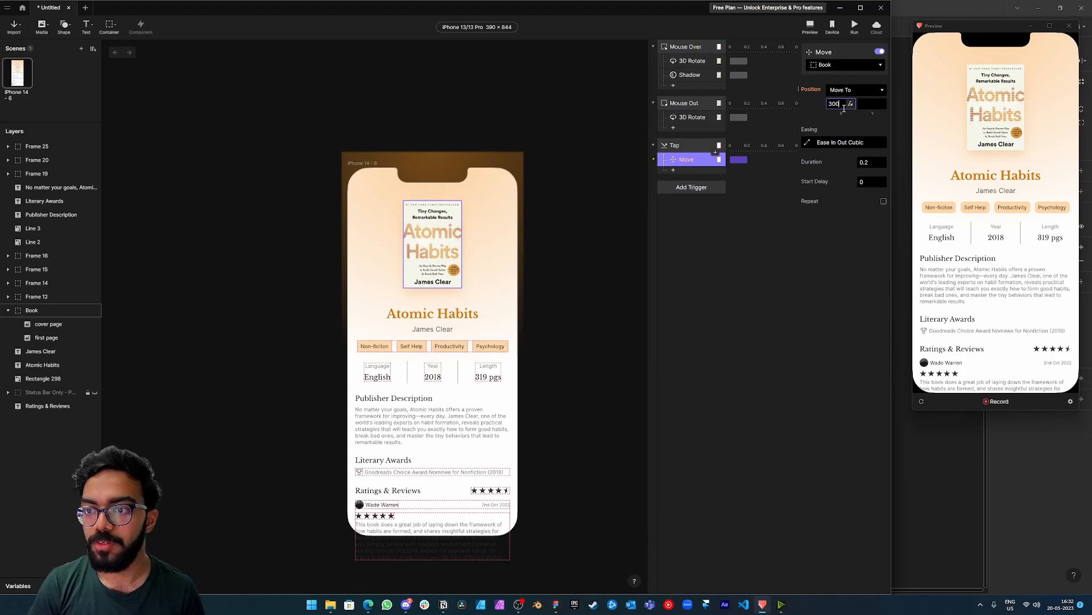
pyautogui.press('Return')
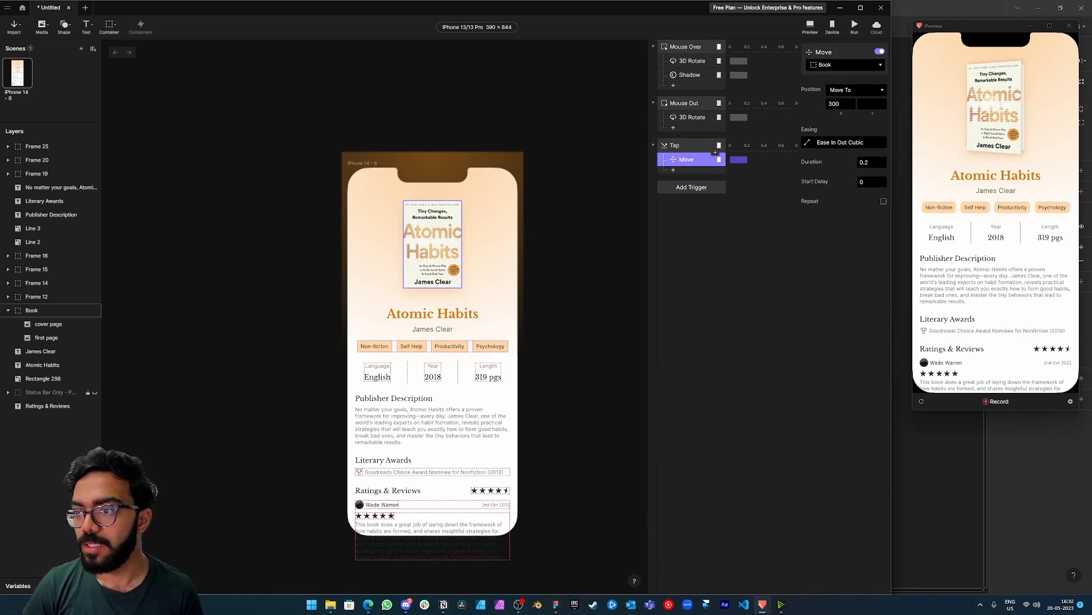
pyautogui.click(991, 104)
# Clear the Move response's X position and set its Y position to 100.
pyautogui.click(840, 104)
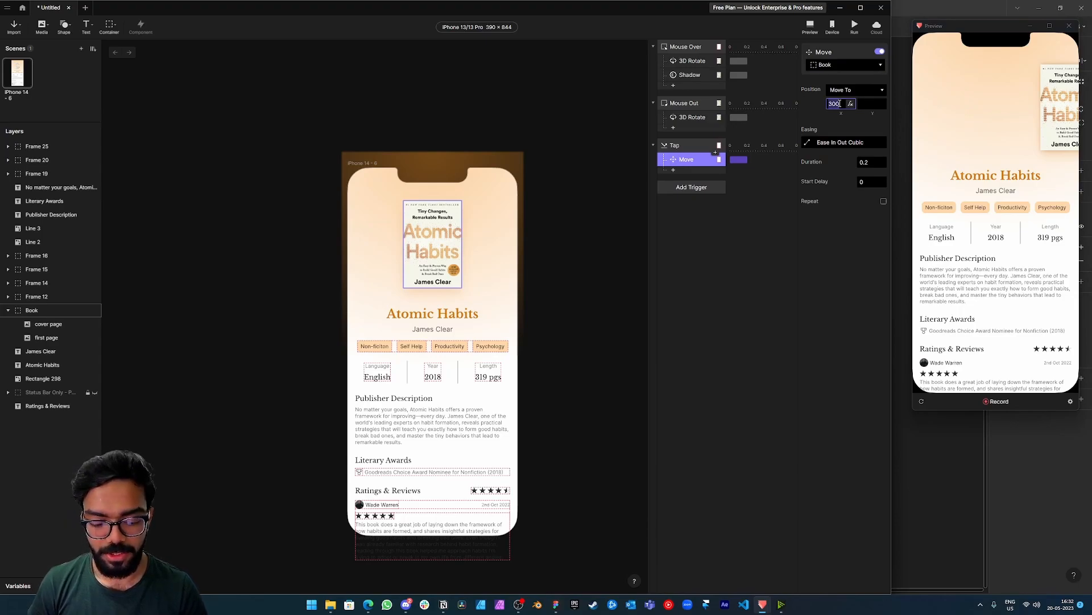
pyautogui.press('BackSpace')
pyautogui.click(869, 103)
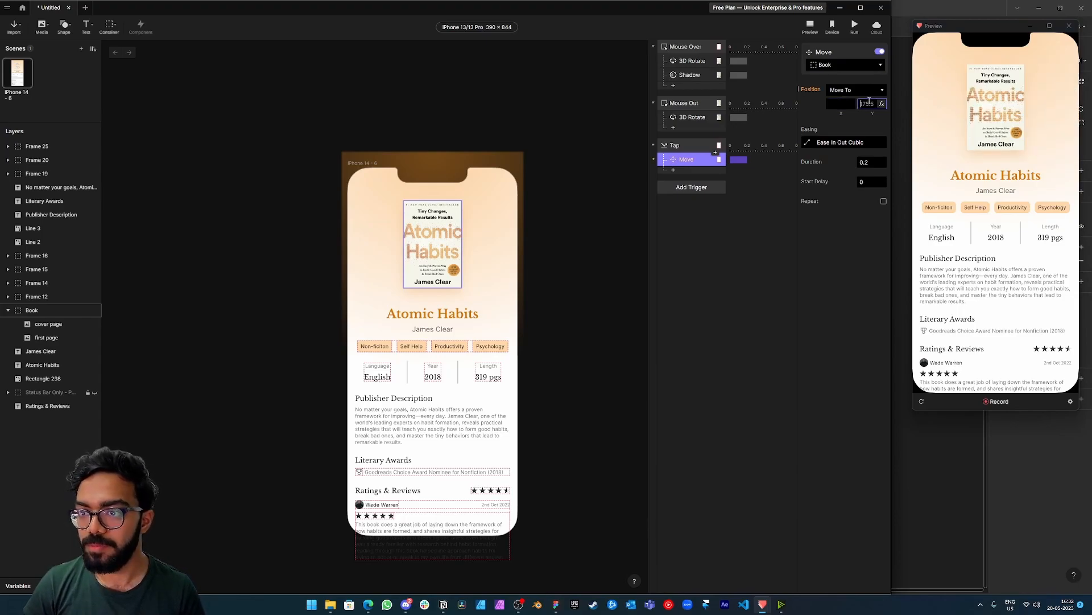
pyautogui.write('100')
pyautogui.press('Return')
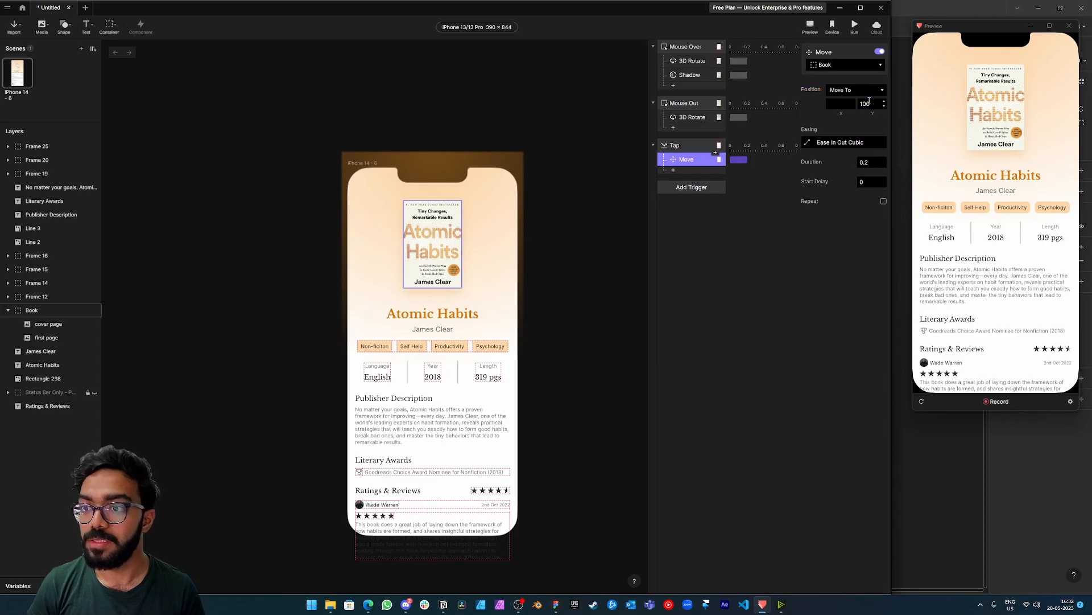
# Set the Move response's Y position to 300 and tap the book in the preview.
pyautogui.click(865, 102)
pyautogui.write('300')
pyautogui.press('Return')
pyautogui.click(986, 111)
# Change the Move response's Y position to 350 and test the tap in the preview.
pyautogui.click(865, 104)
pyautogui.press('BackSpace')
pyautogui.write('5')
pyautogui.press('Return')
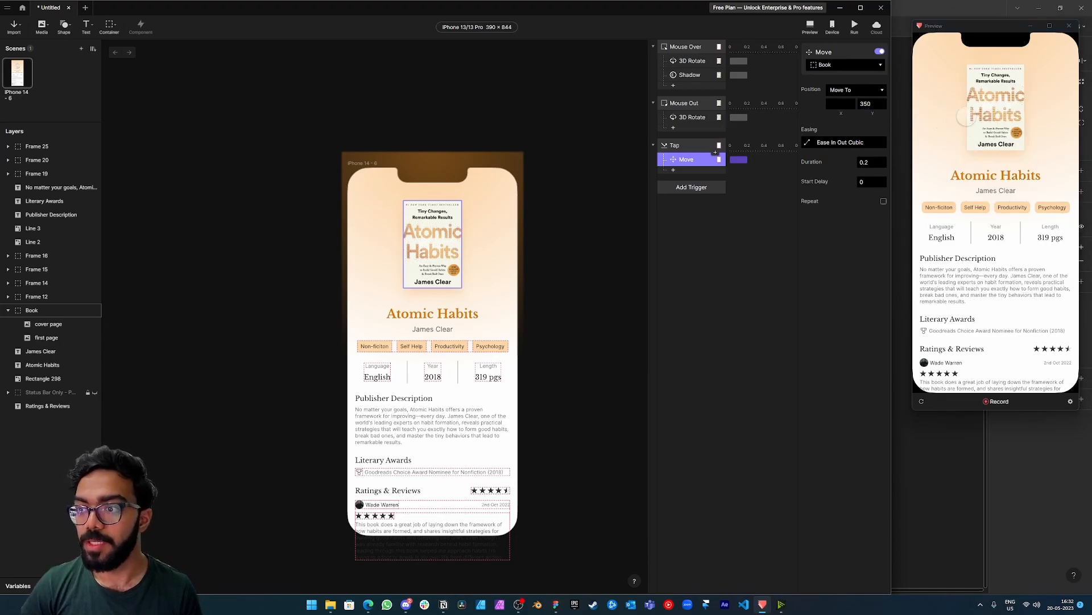
pyautogui.click(1007, 101)
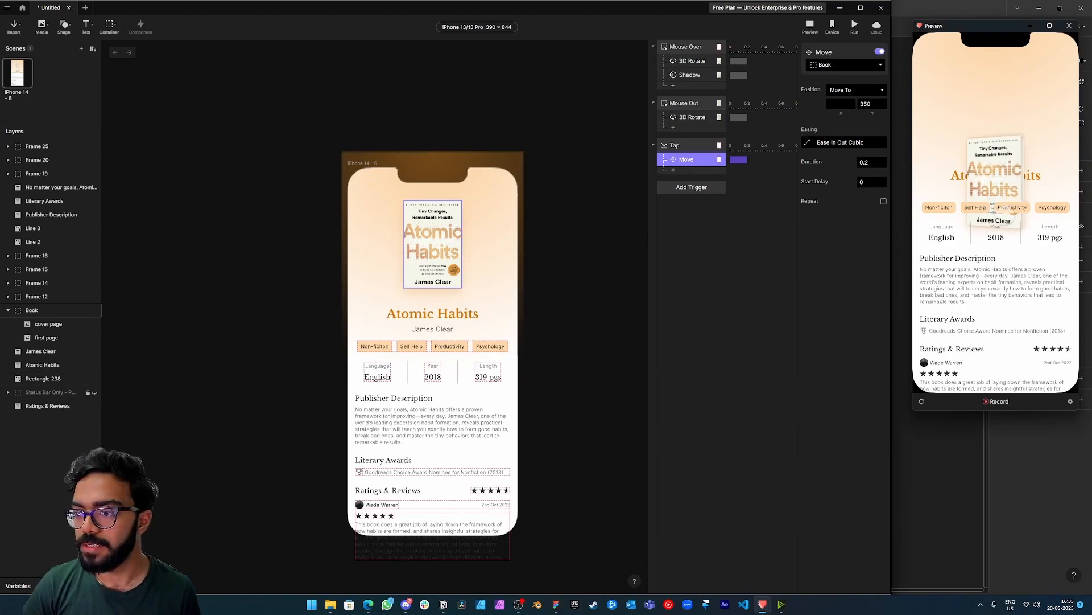
# Bring the Book layer to the front, above Frame 25, and test the tap in the preview.
pyautogui.click(31, 311)
pyautogui.moveTo(44, 146); pyautogui.dragTo(42, 150)
pyautogui.click(969, 97)
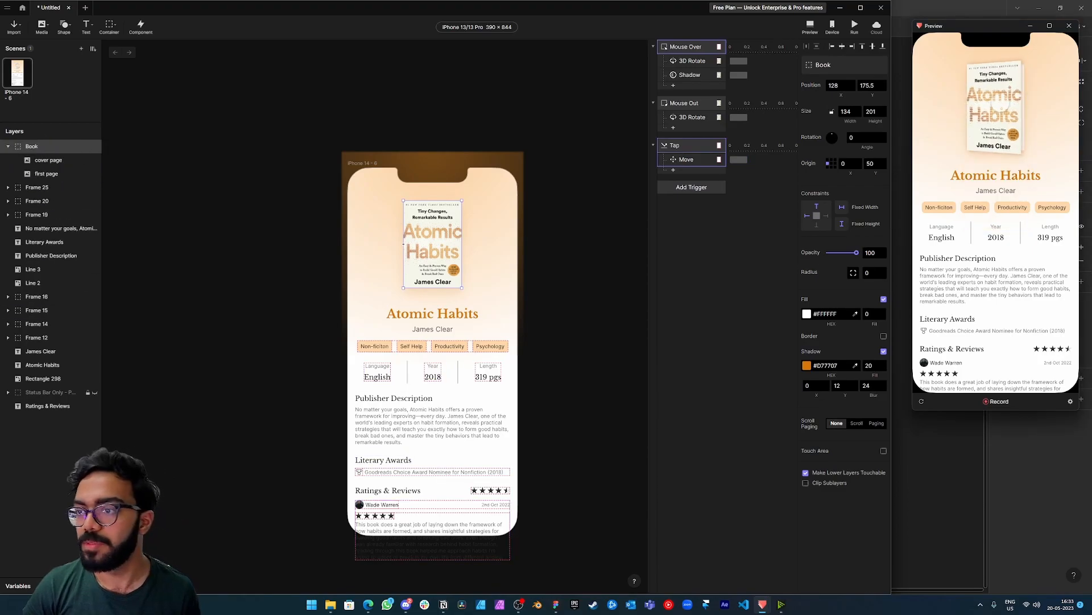
# Add a Scale response for Book to the Tap trigger, scaling by factor with Scale To at 250 in both directions.
pyautogui.click(674, 171)
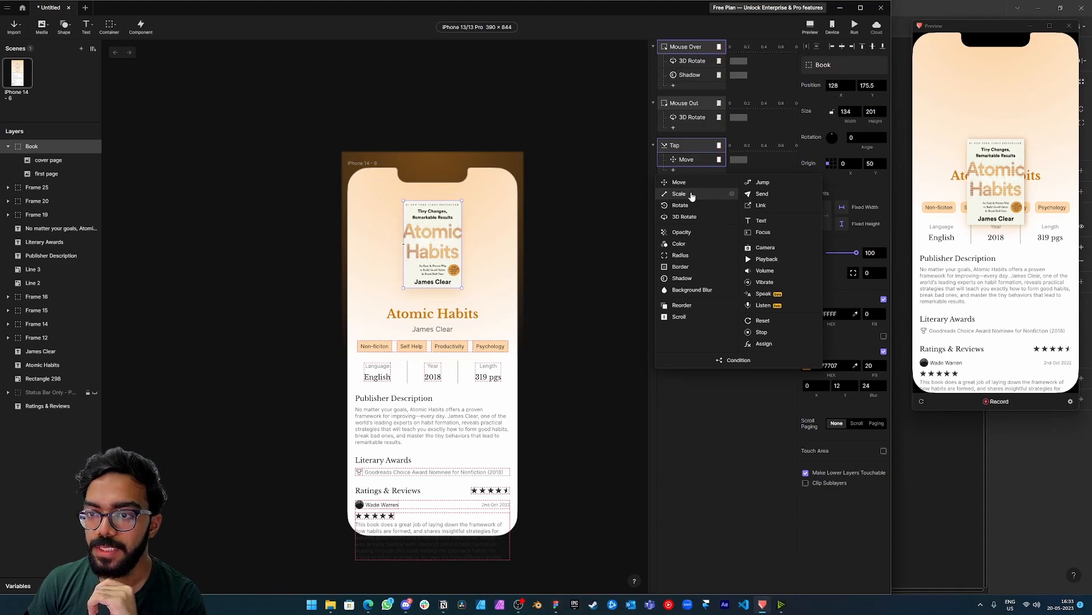
pyautogui.click(691, 195)
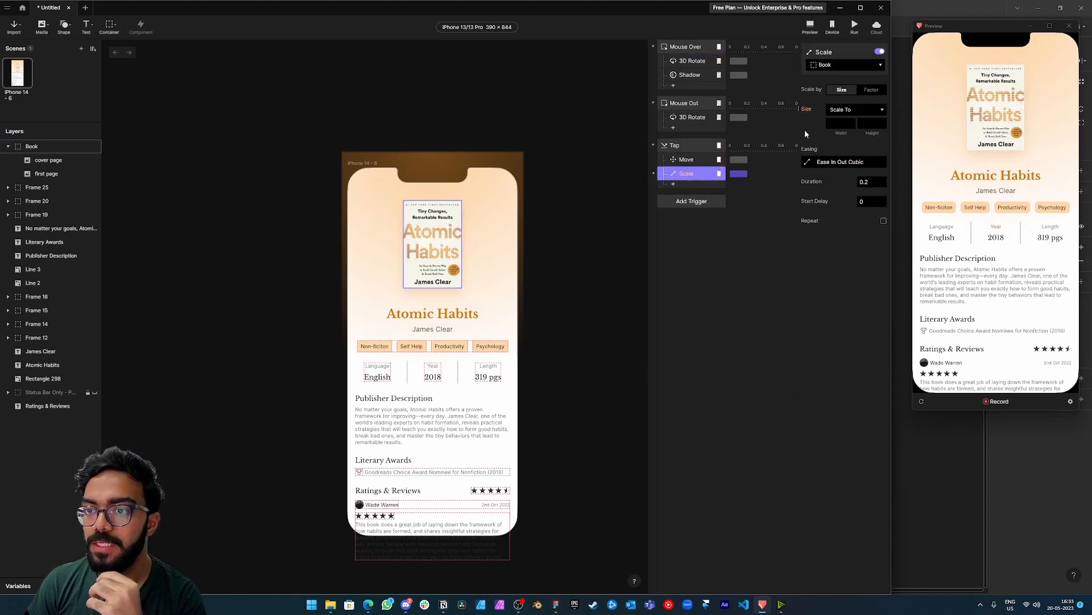
pyautogui.click(871, 90)
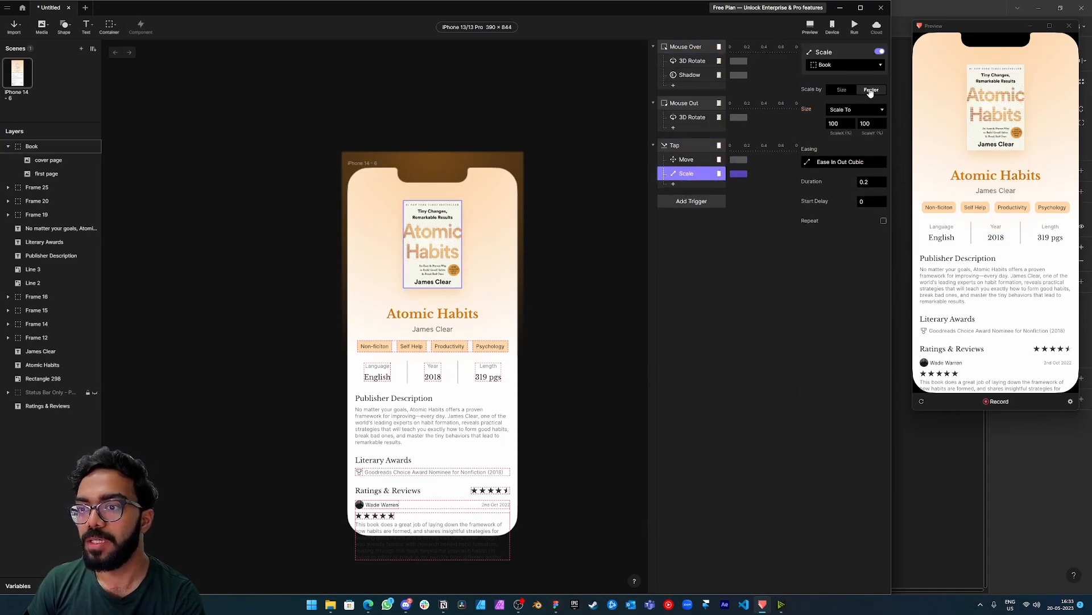
pyautogui.click(842, 124)
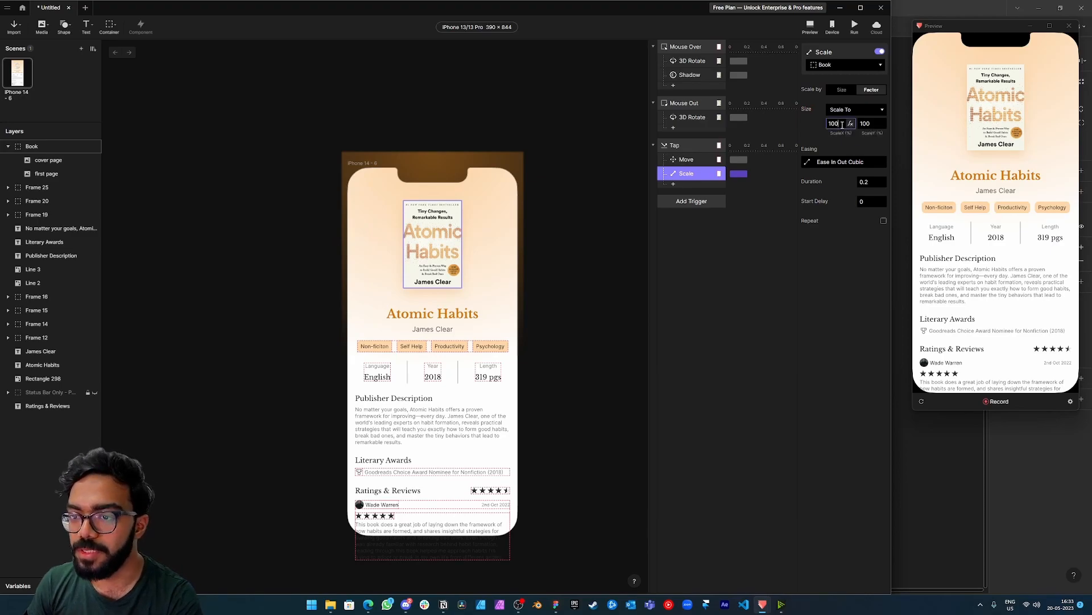
pyautogui.click(851, 111)
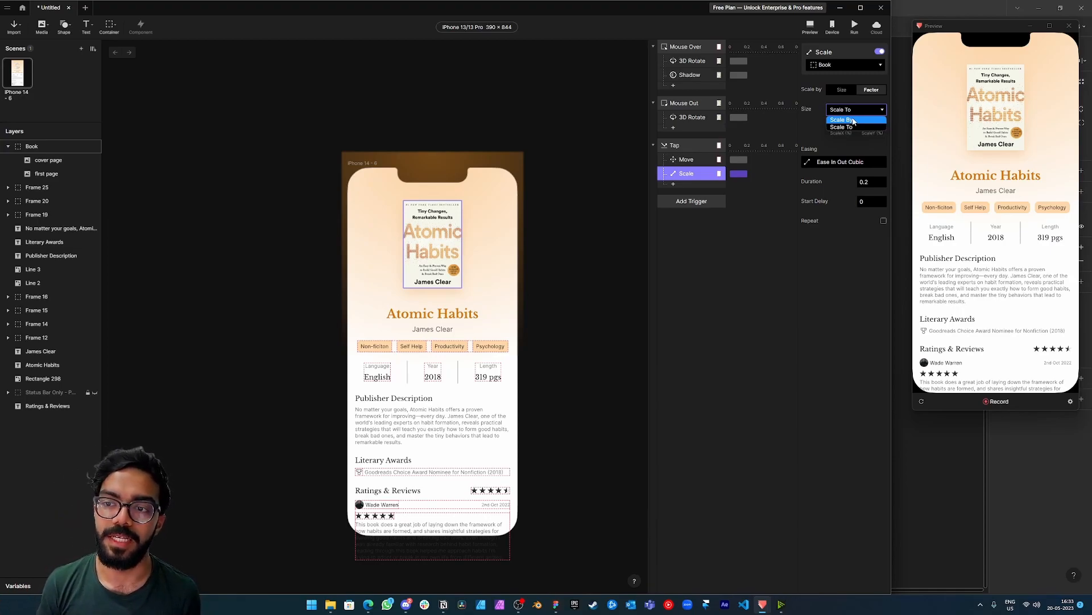
pyautogui.click(841, 126)
pyautogui.click(837, 125)
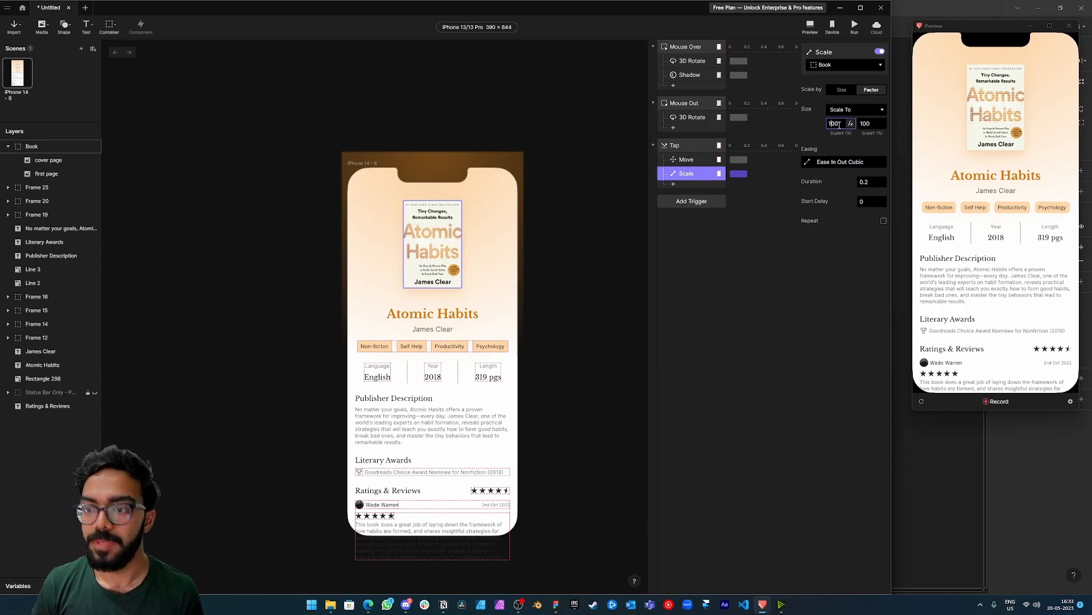
pyautogui.write('200')
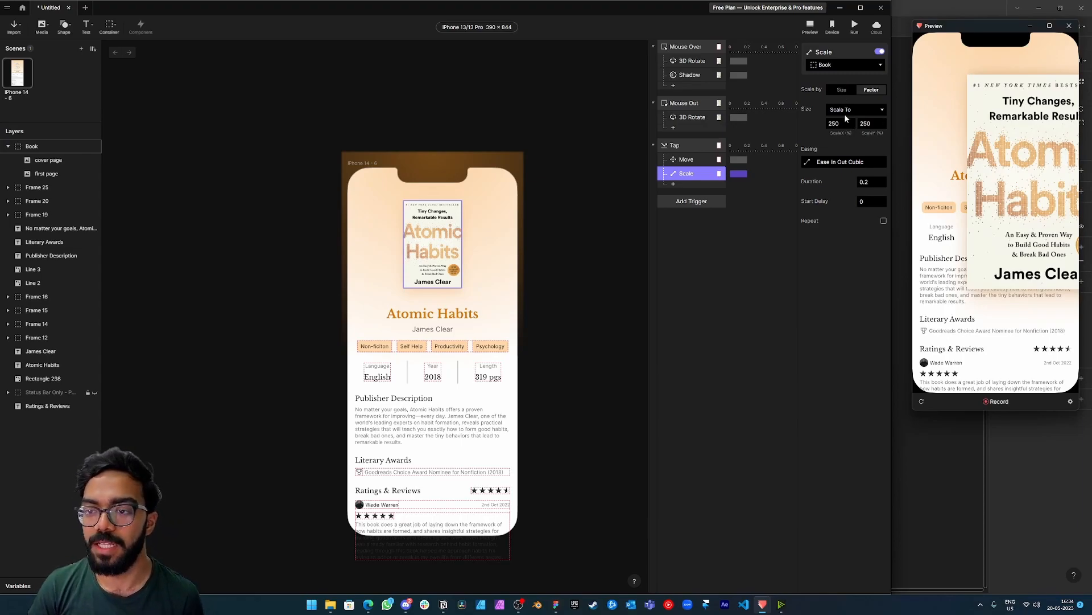
# Set the Tap Move response's X position to 35 and replay the tap in the preview to check the enlarged book's centring.
pyautogui.click(312, 230)
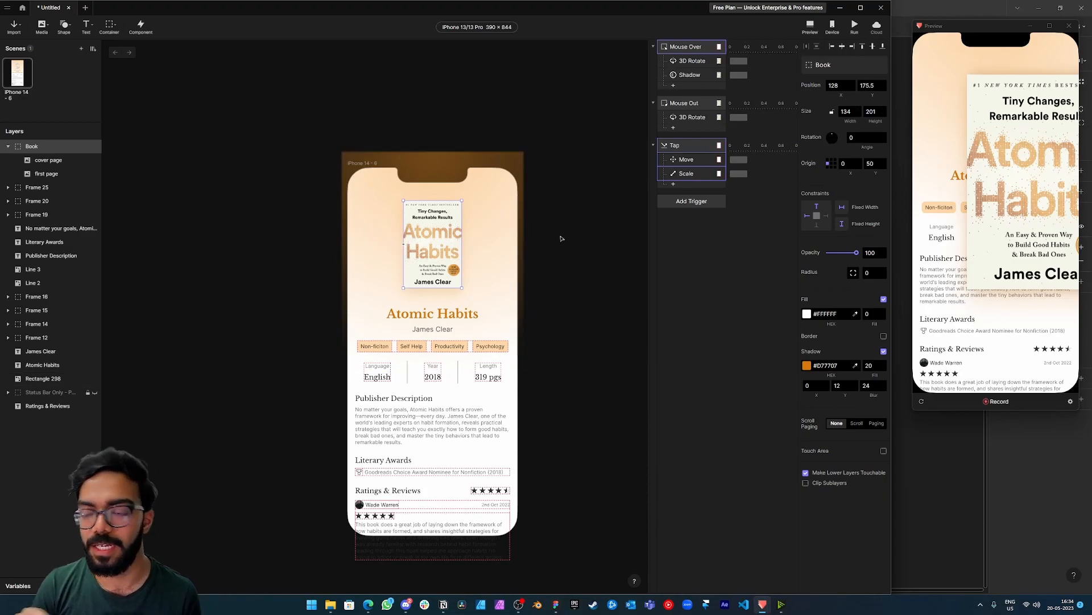
pyautogui.click(694, 173)
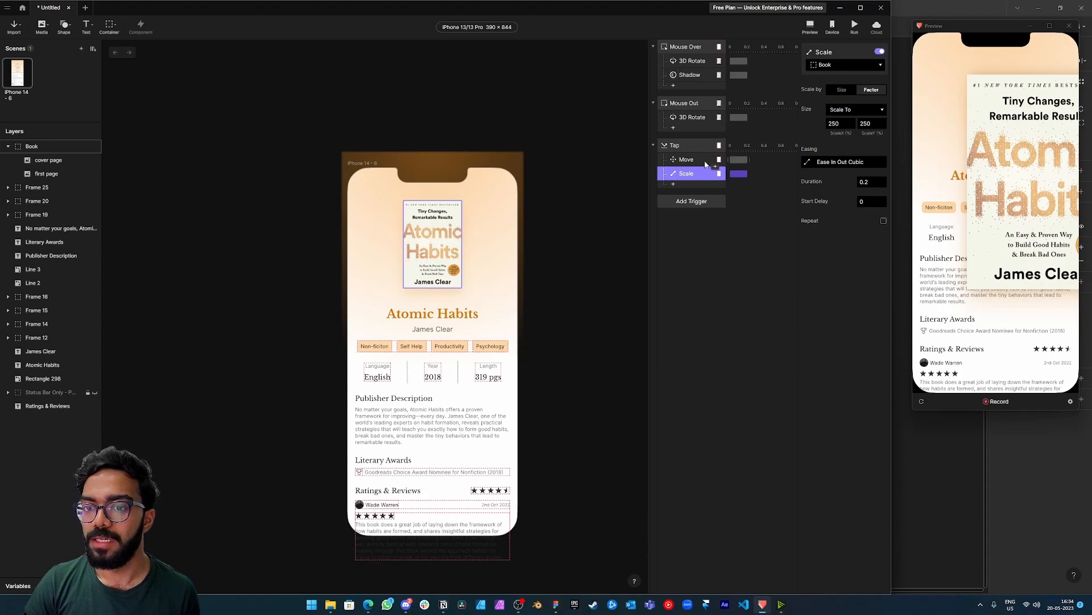
pyautogui.click(712, 160)
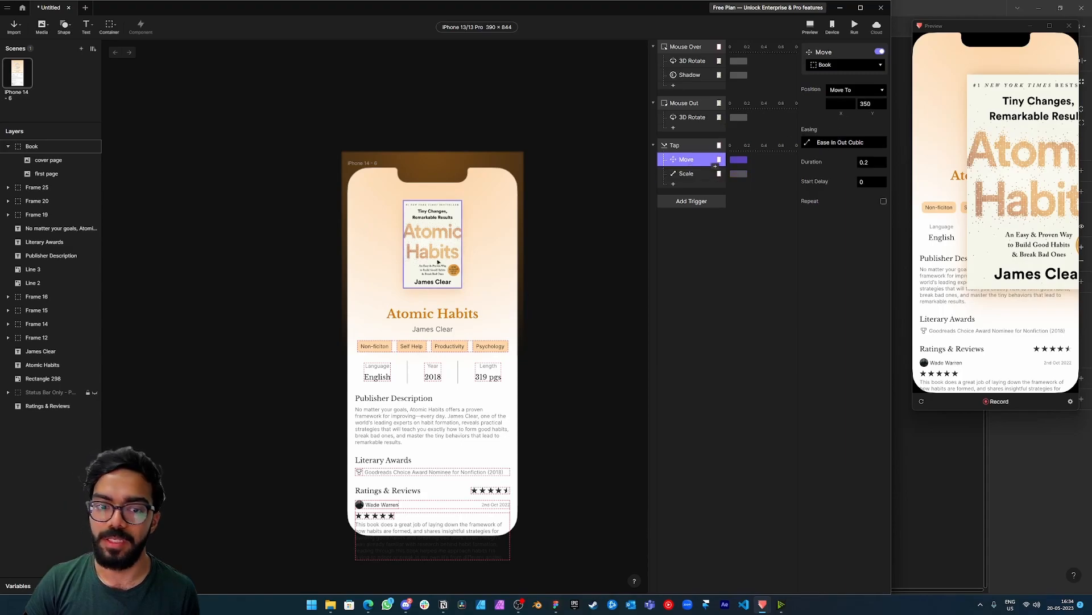
pyautogui.click(439, 190)
pyautogui.click(456, 259)
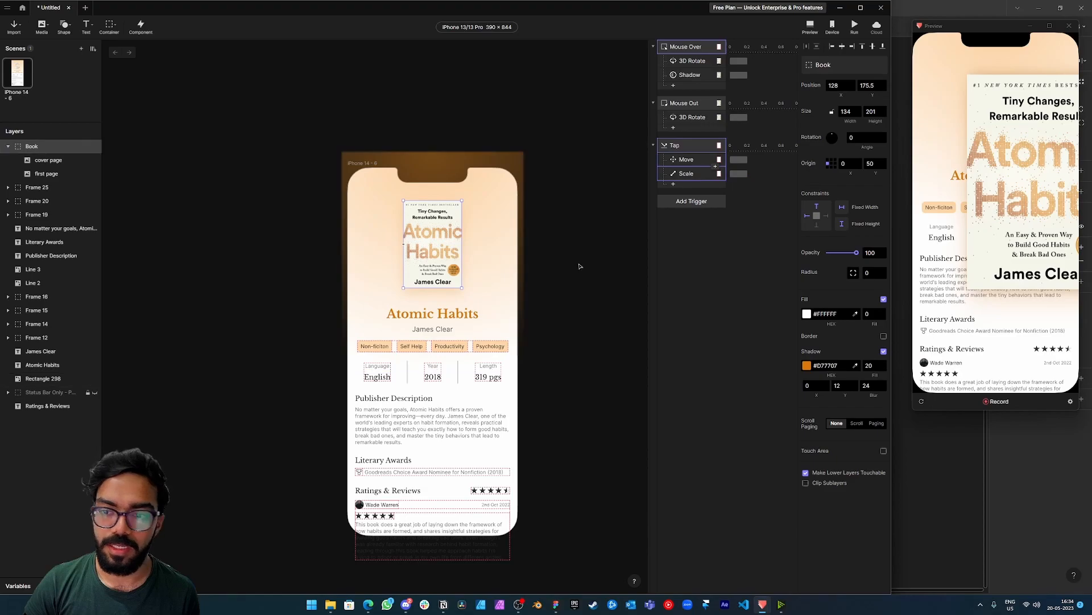
pyautogui.click(687, 159)
pyautogui.click(836, 103)
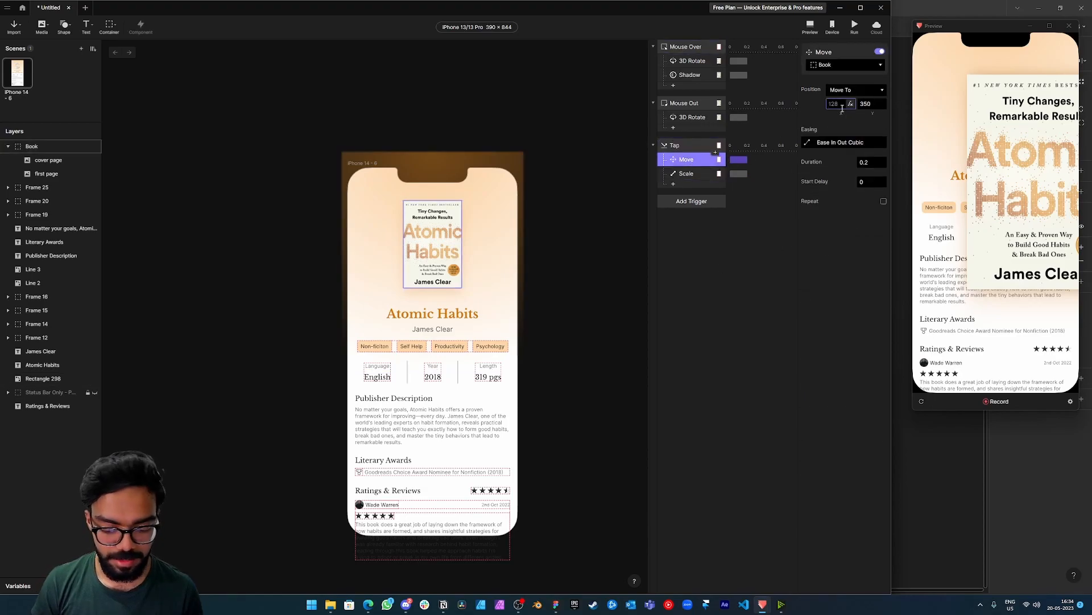
pyautogui.press('Return')
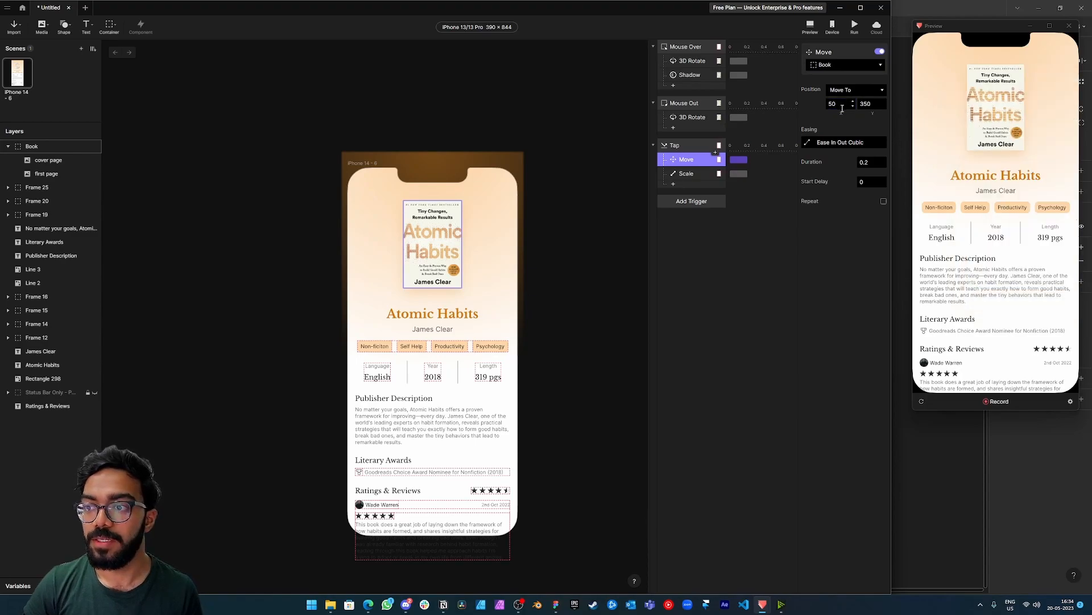
pyautogui.click(991, 117)
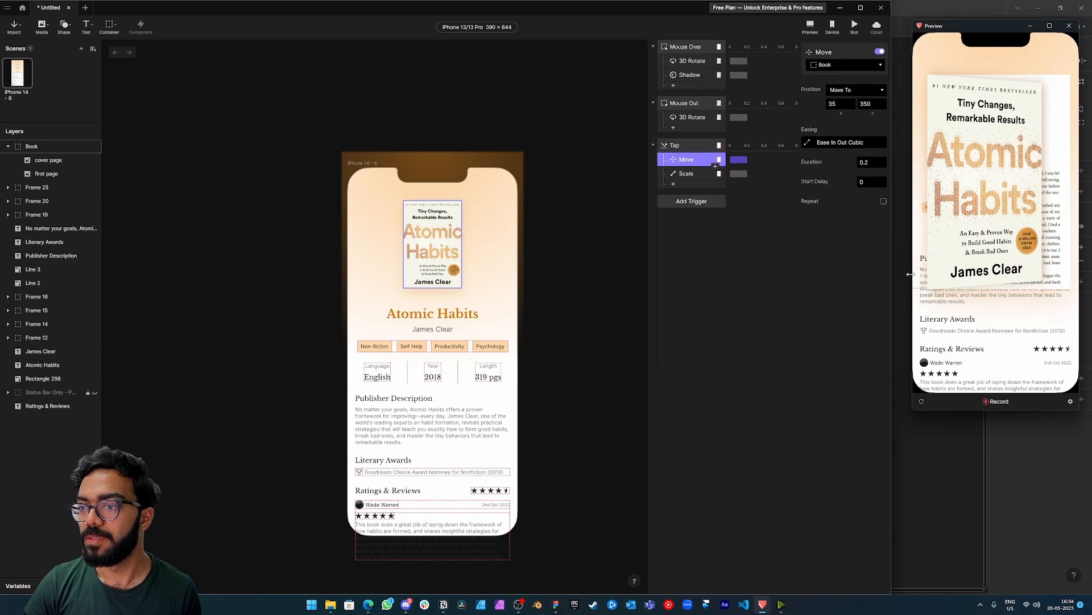
pyautogui.click(922, 401)
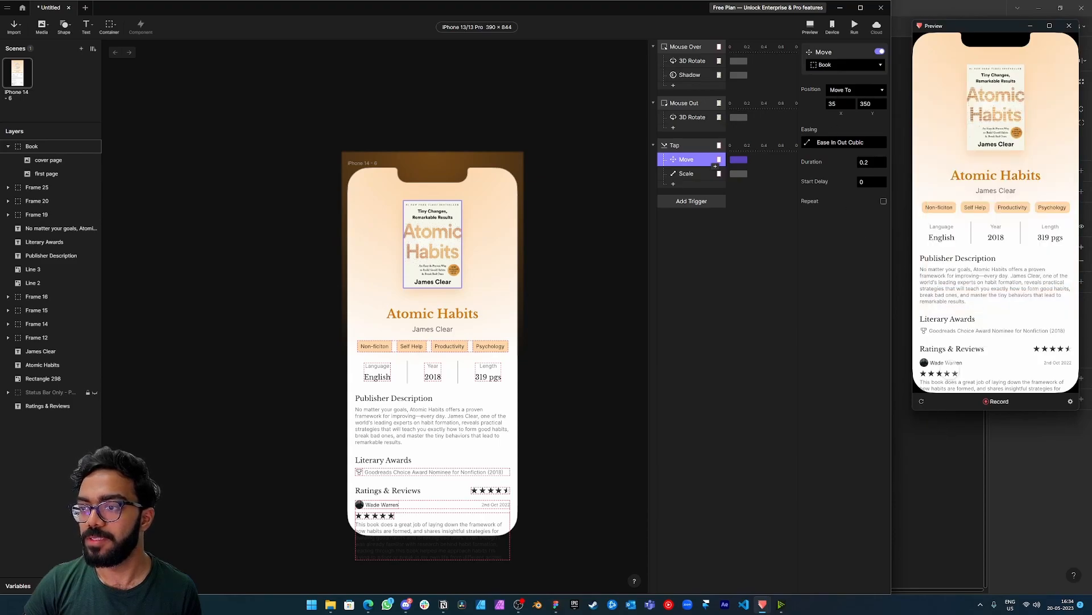
pyautogui.click(984, 117)
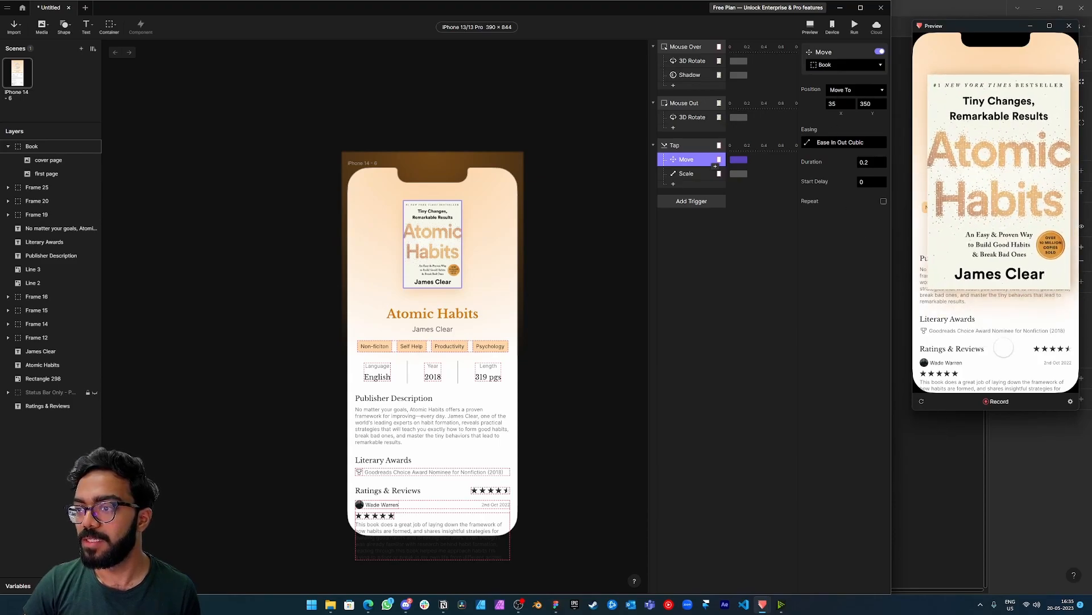
# Set the Tap Move response's X position to 30.
pyautogui.click(836, 104)
pyautogui.press('BackSpace')
pyautogui.write('0')
pyautogui.press('Return')
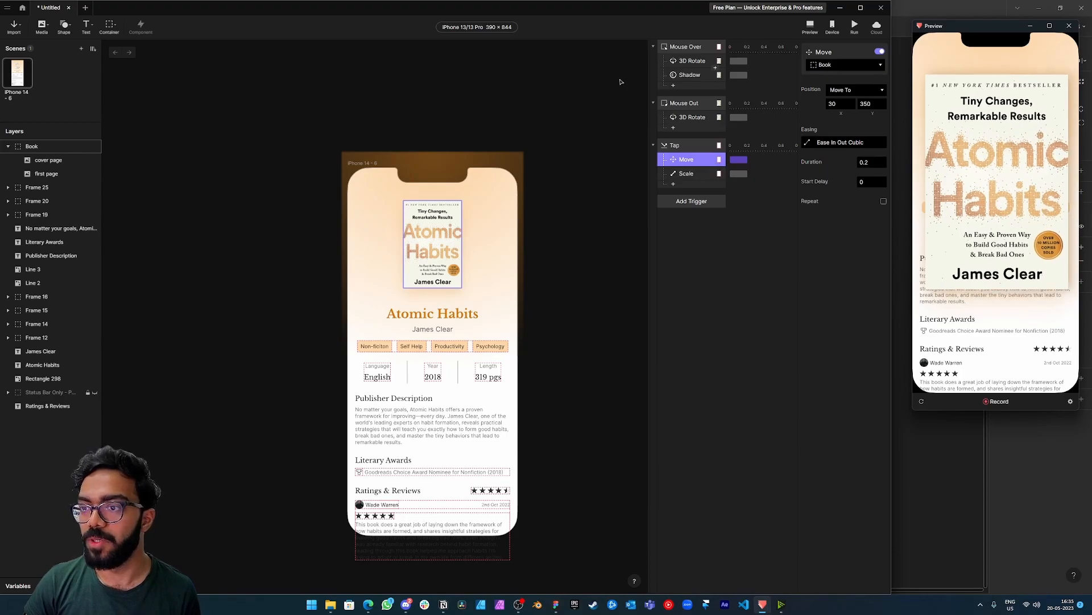
# Add a 3D Rotate response for cover page to the Tap trigger, rotating by -180 with perspective depth 800, and test the tap in the preview.
pyautogui.click(674, 184)
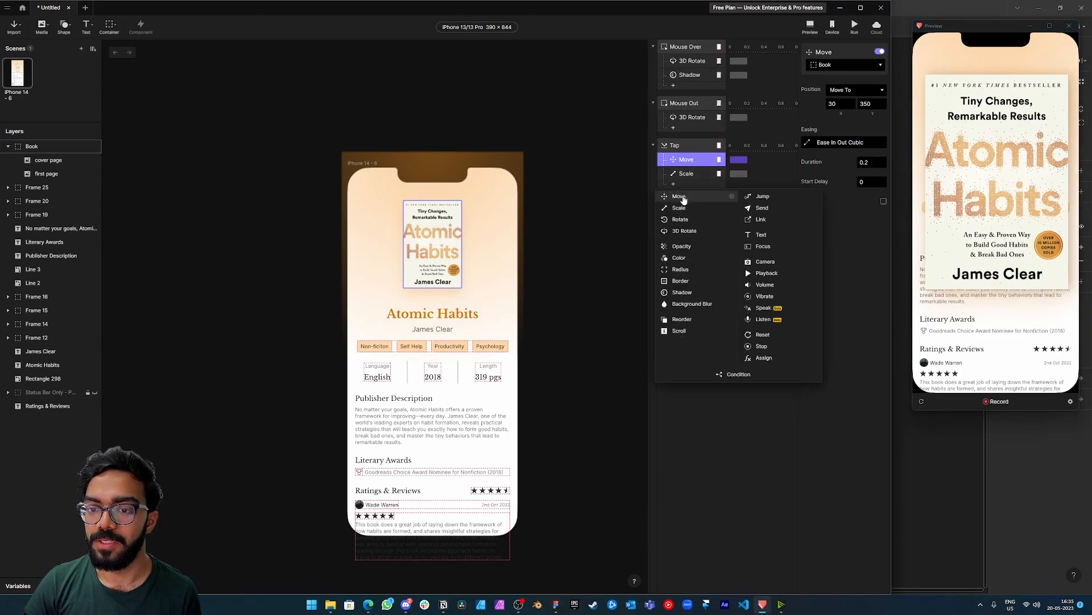
pyautogui.click(685, 231)
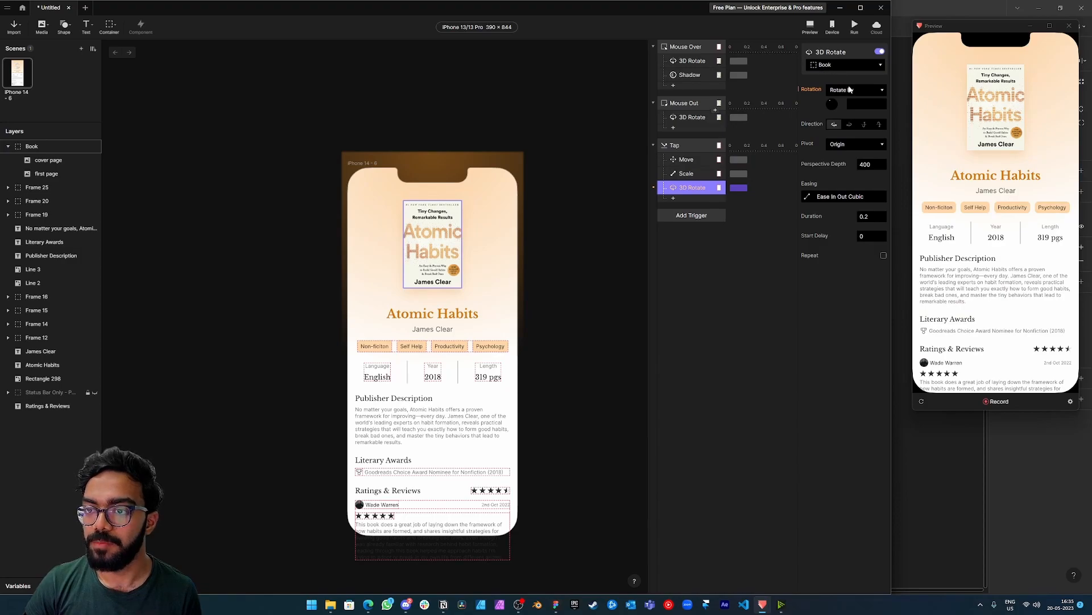
pyautogui.click(848, 62)
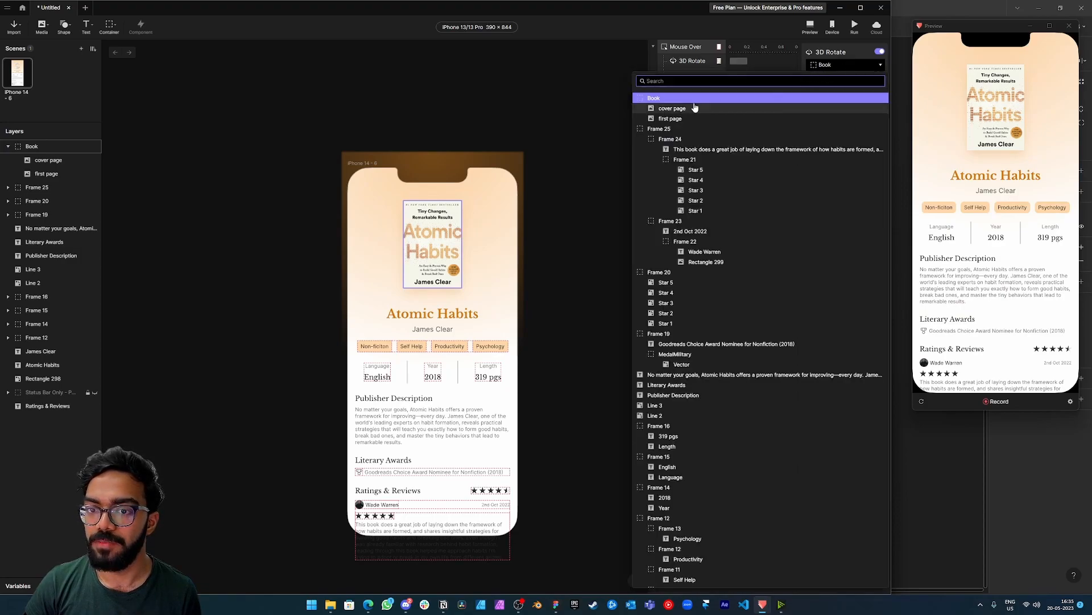
pyautogui.click(694, 107)
pyautogui.click(859, 102)
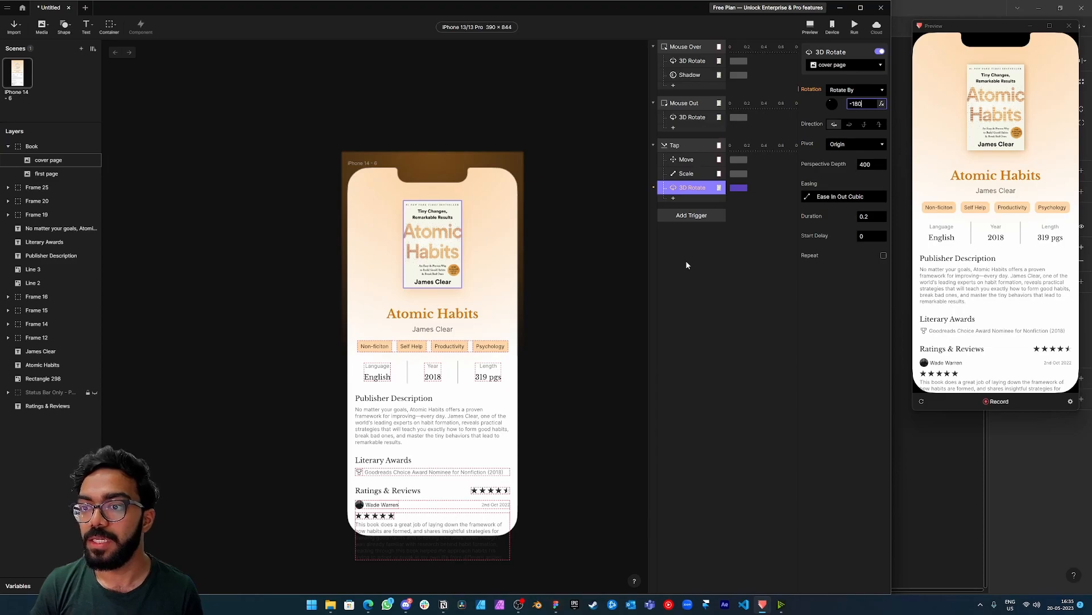
pyautogui.click(862, 164)
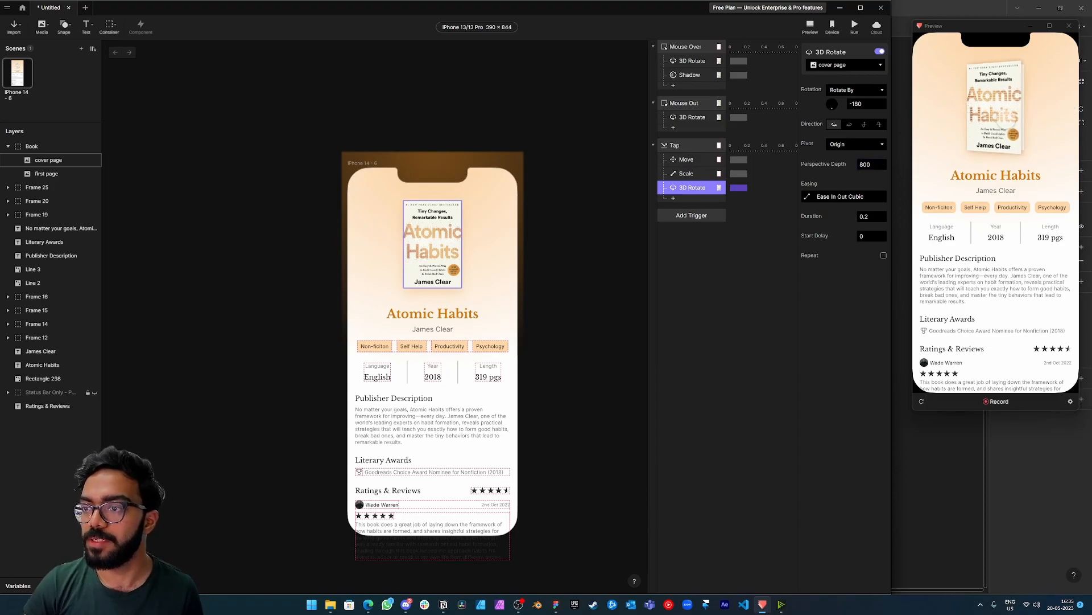
pyautogui.click(997, 117)
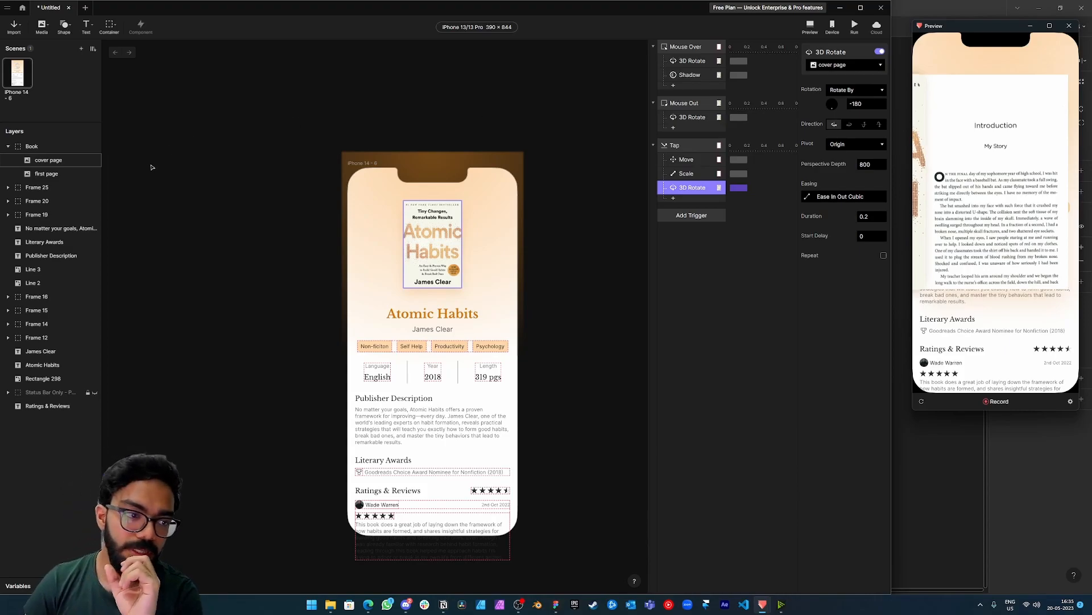
# Draw a 134 by 201 rectangle exactly over the book cover and nest it inside the Book group.
pyautogui.click(64, 26)
pyautogui.click(74, 44)
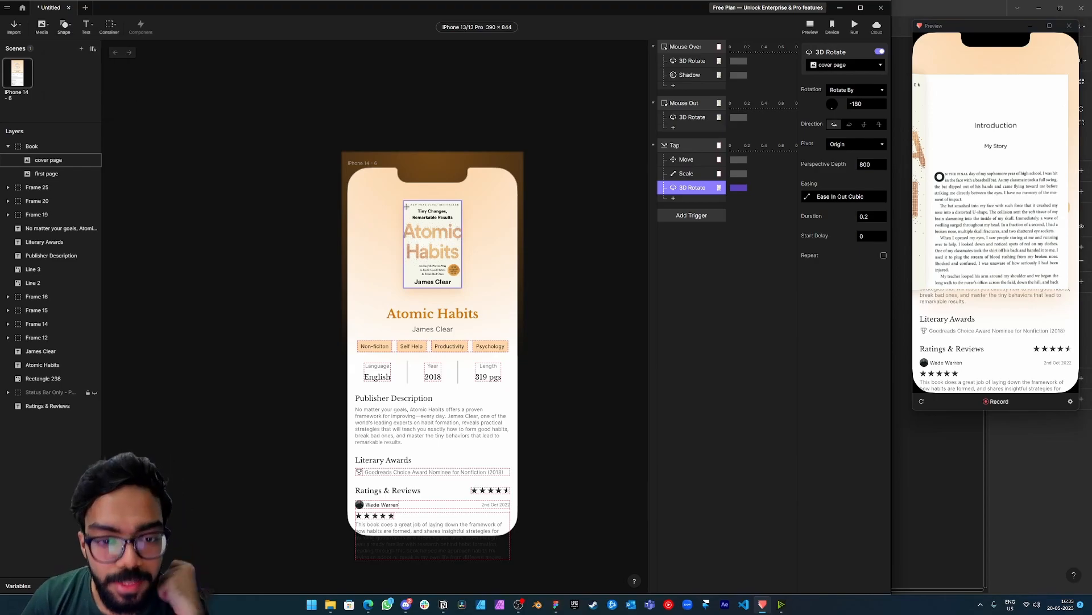
pyautogui.moveTo(405, 201); pyautogui.dragTo(461, 287)
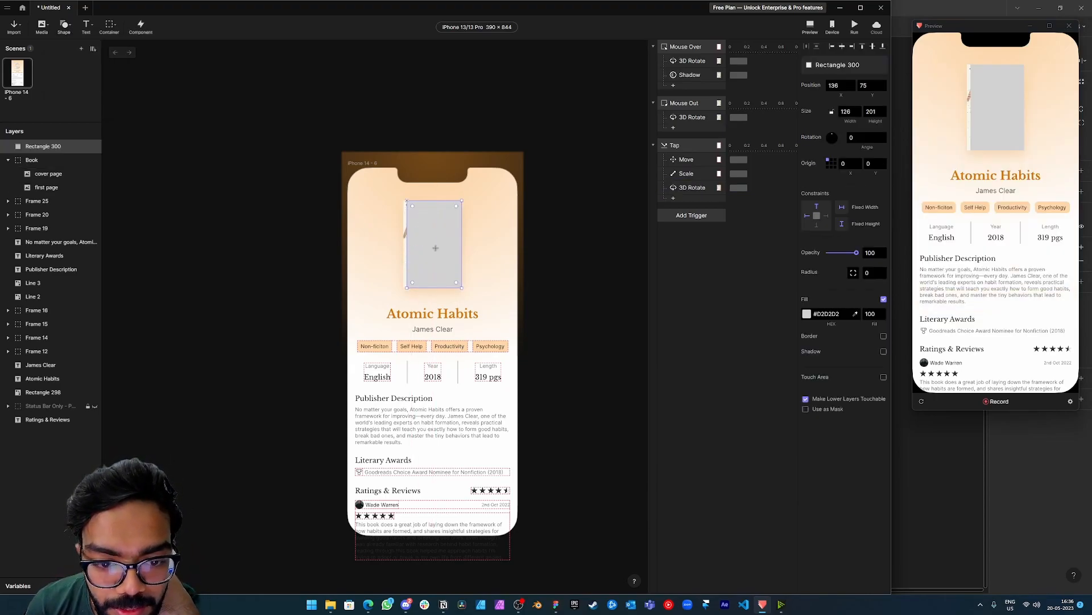
pyautogui.moveTo(407, 225); pyautogui.dragTo(403, 225)
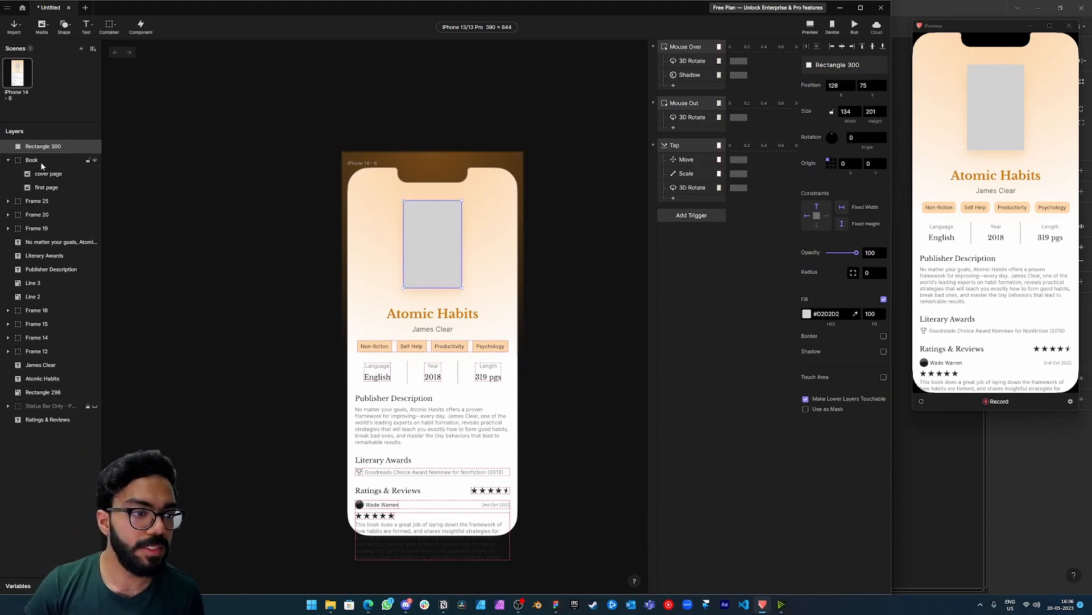
pyautogui.moveTo(43, 165)
pyautogui.mouseDown()
pyautogui.moveTo(54, 183)
pyautogui.moveTo(54, 159)
pyautogui.mouseUp()
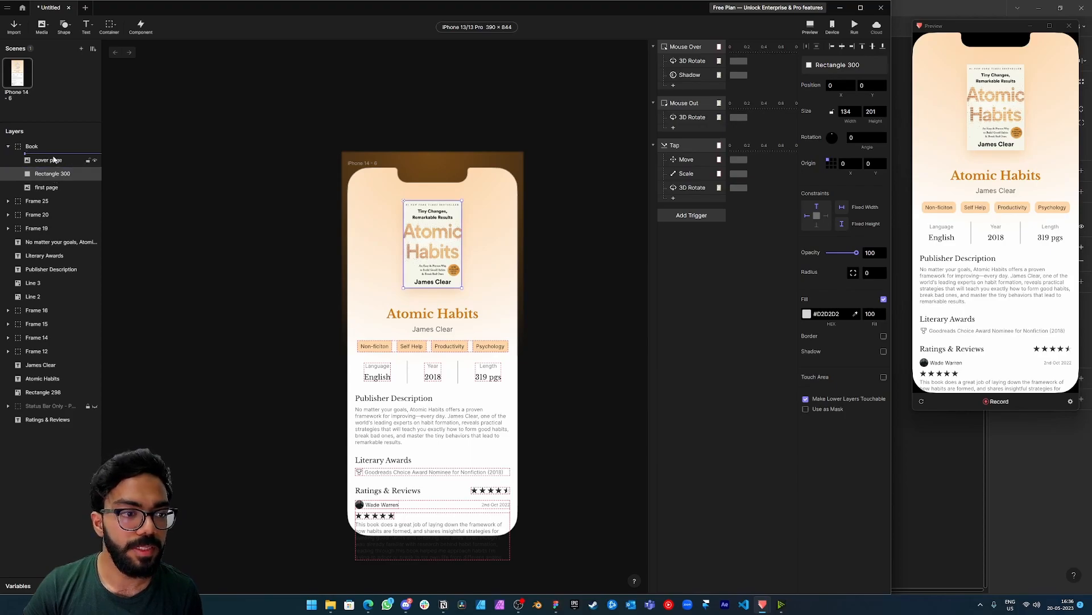
# Shift the rectangle aside to uncover the book cover and fill it with the cover's sampled cream background colour, #F4EFE1.
pyautogui.moveTo(434, 240); pyautogui.dragTo(414, 241)
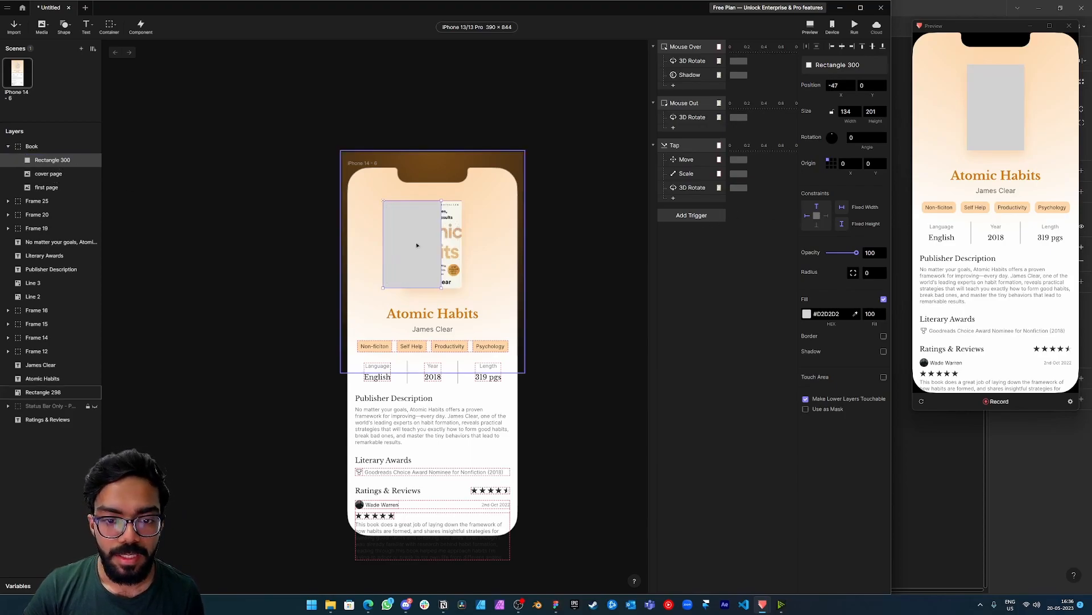
pyautogui.click(763, 230)
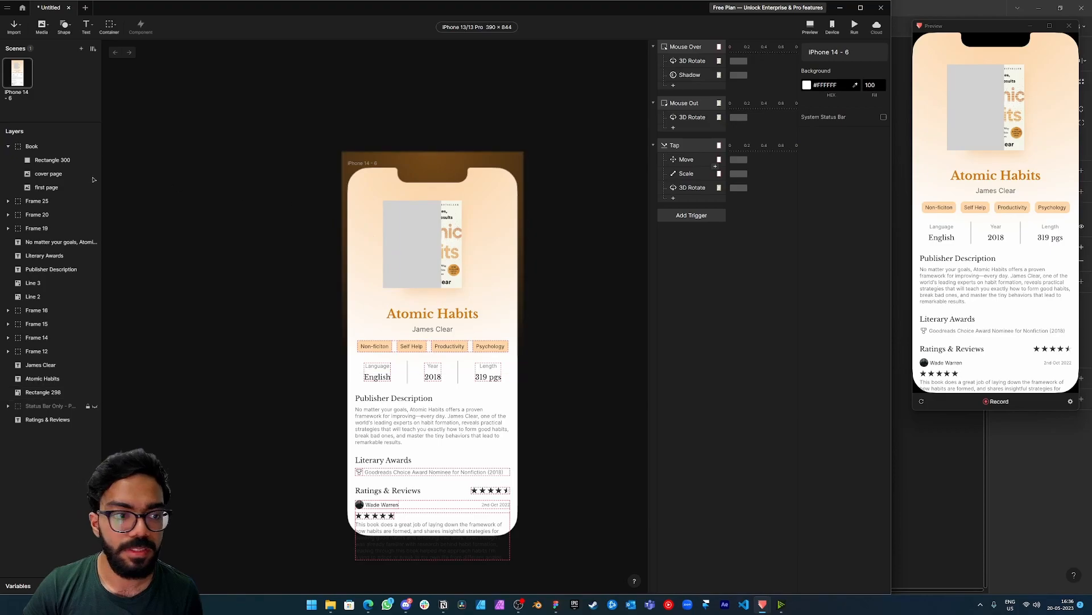
pyautogui.click(50, 160)
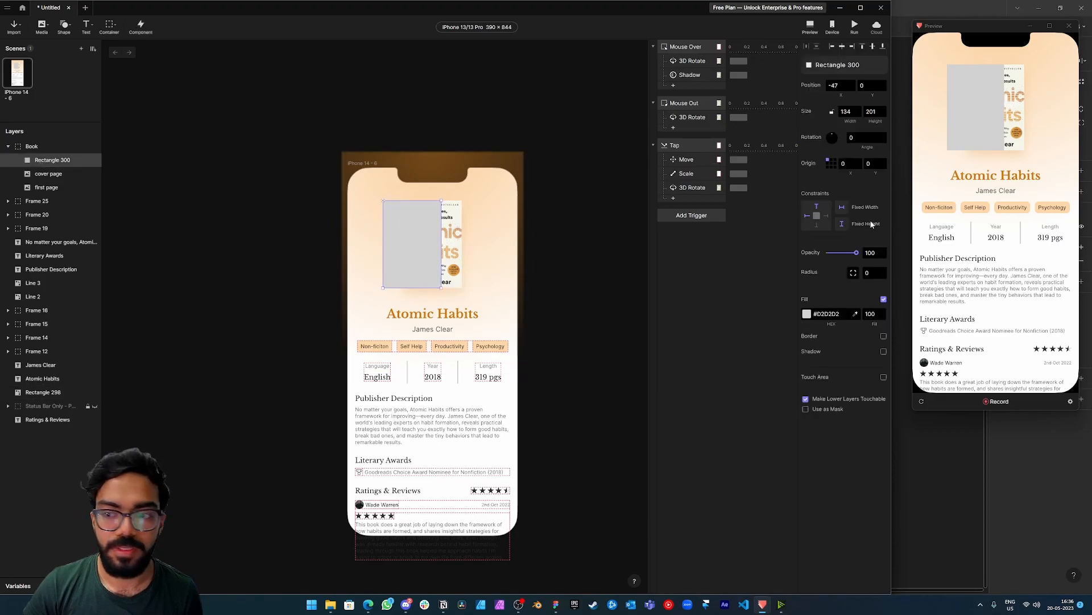
pyautogui.click(807, 314)
pyautogui.click(749, 354)
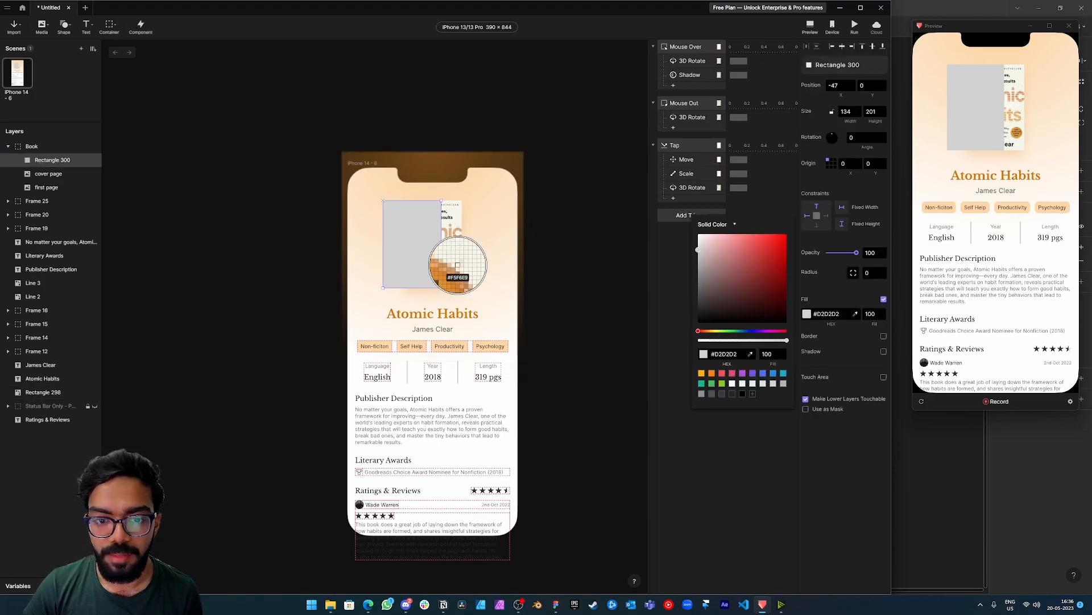
pyautogui.click(459, 248)
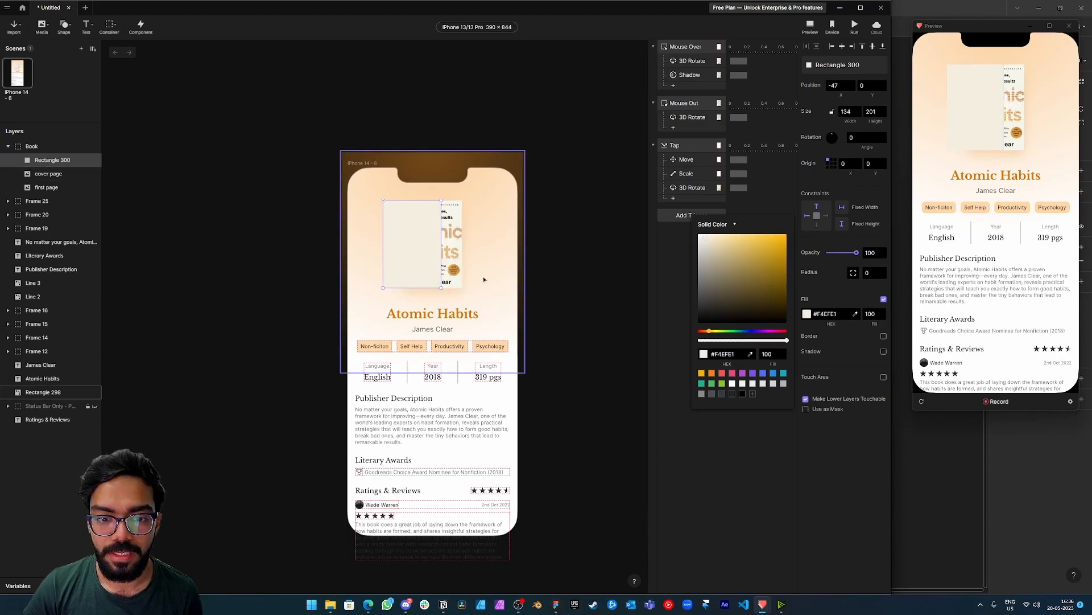
# Move the rectangle back to position 0, 0 in Book and order it between cover page and first page.
pyautogui.click(433, 264)
pyautogui.moveTo(423, 259); pyautogui.dragTo(444, 259)
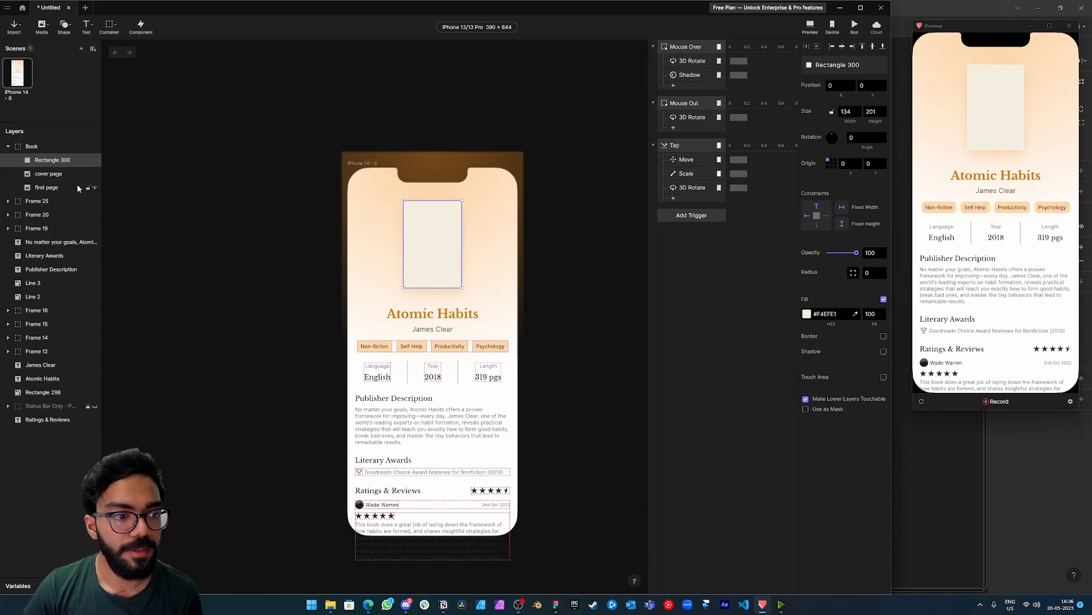
pyautogui.moveTo(52, 162); pyautogui.dragTo(55, 181)
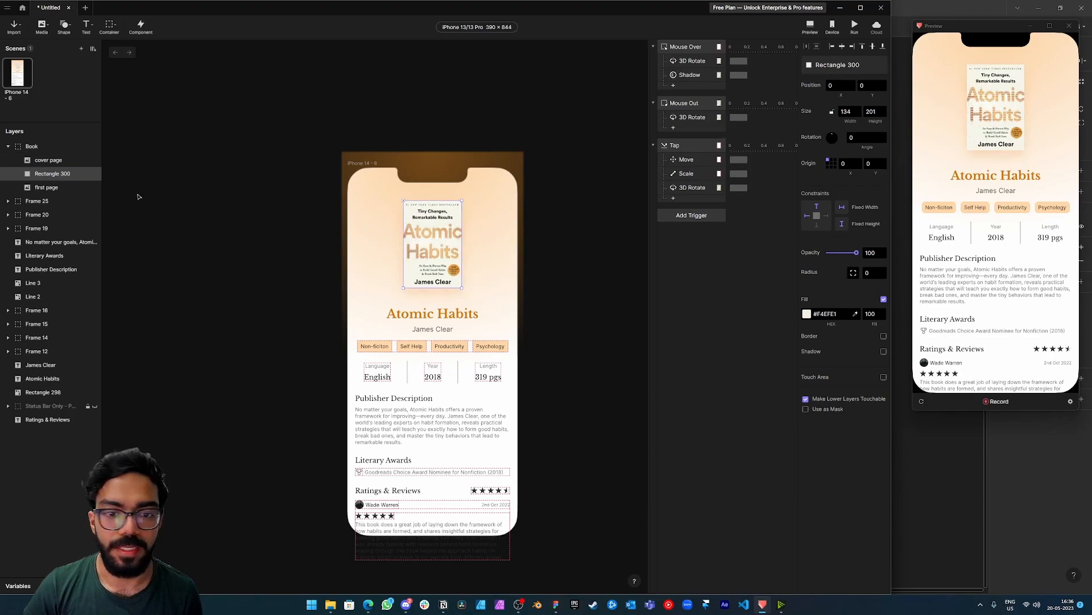
# Duplicate the Mouse Over 3D Rotate response and assign the copy to Rectangle 300.
pyautogui.click(693, 63)
pyautogui.rightClick(694, 64)
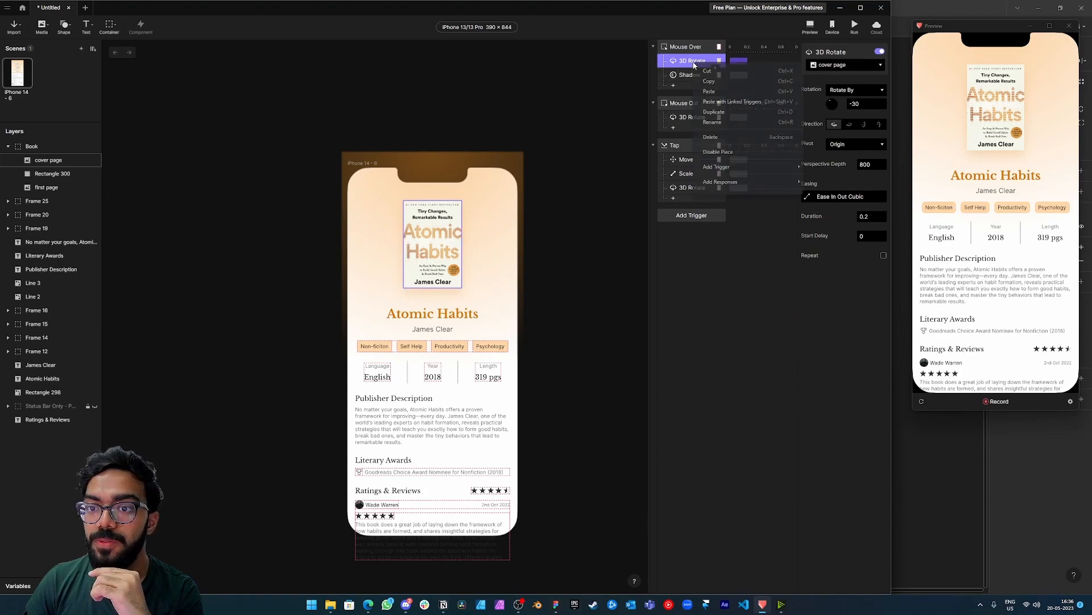
pyautogui.click(726, 112)
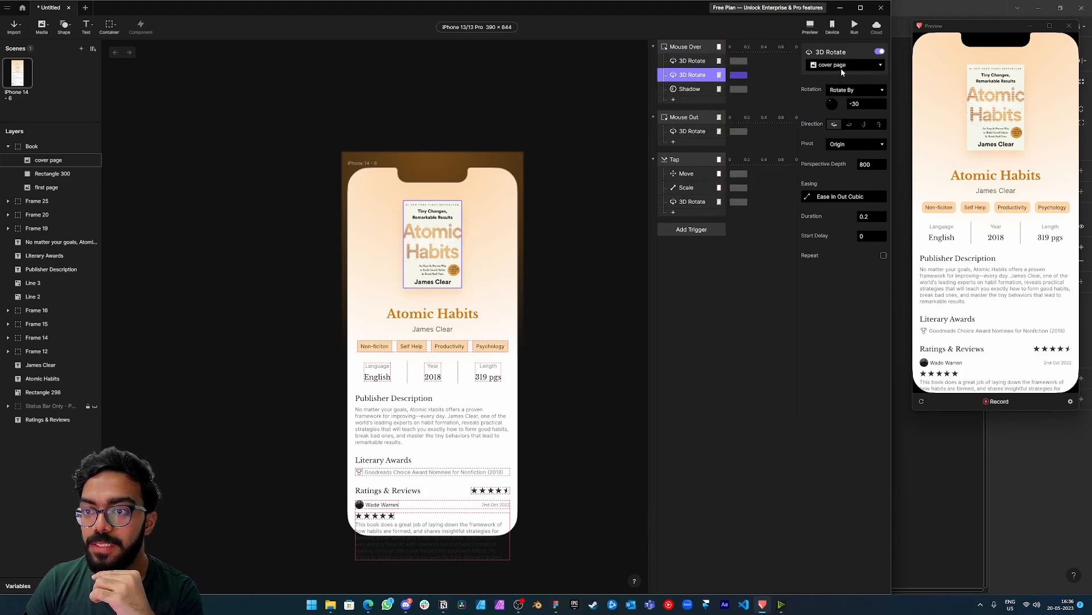
pyautogui.click(841, 67)
pyautogui.click(750, 120)
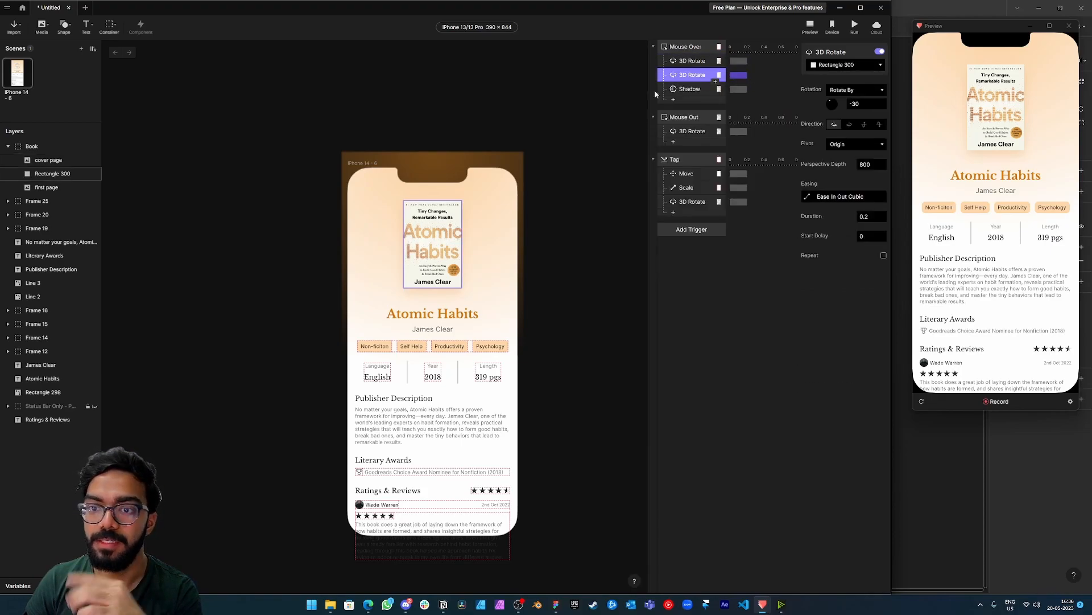
# Rename the Rectangle 300 layer as back and test its Mouse Over rotation in the preview.
pyautogui.click(61, 174)
pyautogui.doubleClick(59, 173)
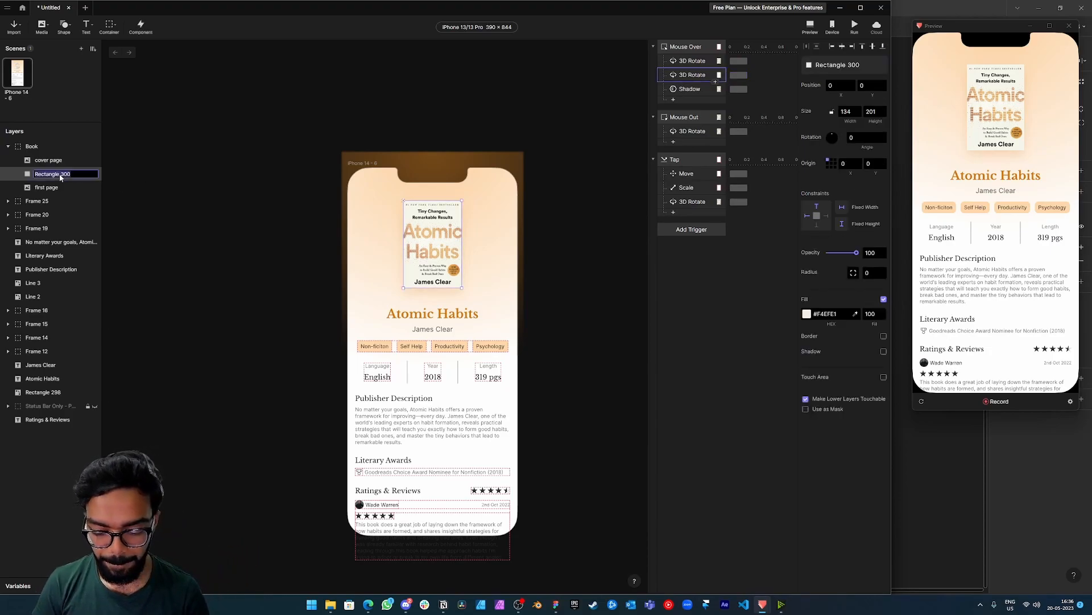
pyautogui.write('back')
pyautogui.press('Return')
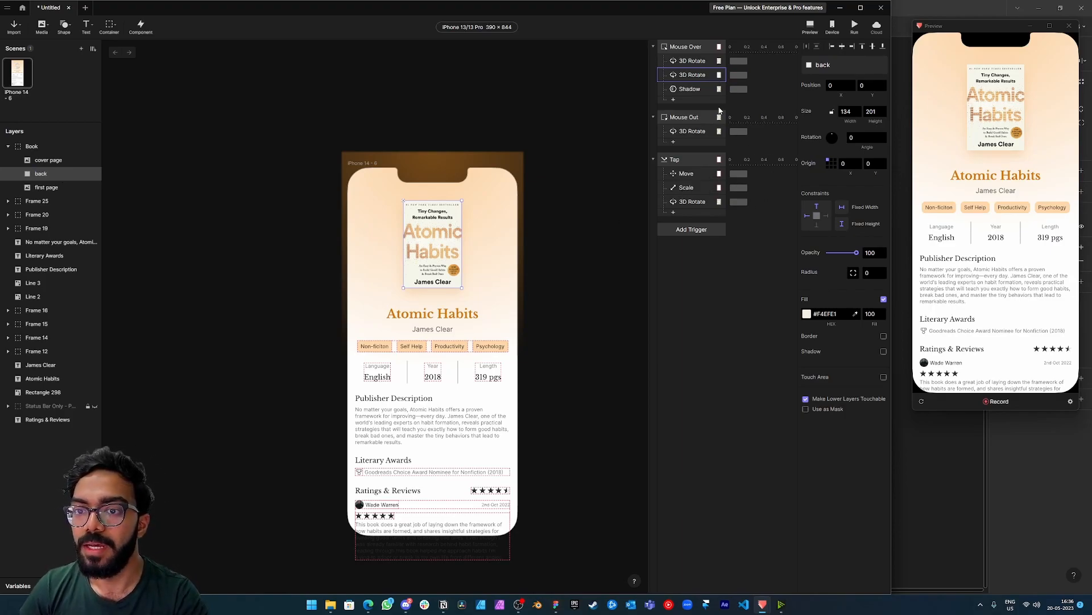
pyautogui.click(684, 79)
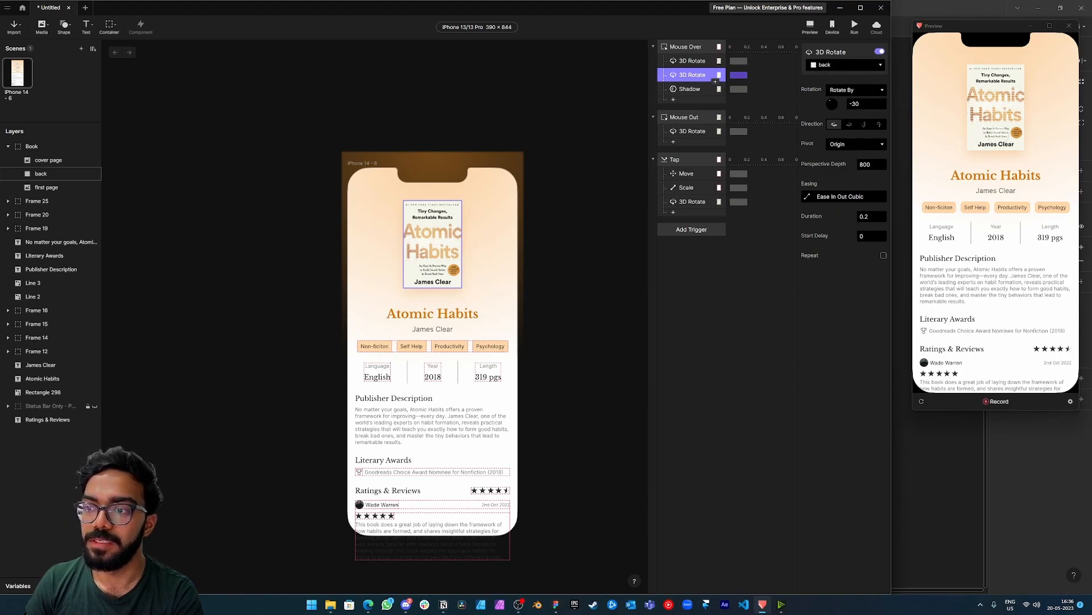
pyautogui.moveTo(1007, 131)
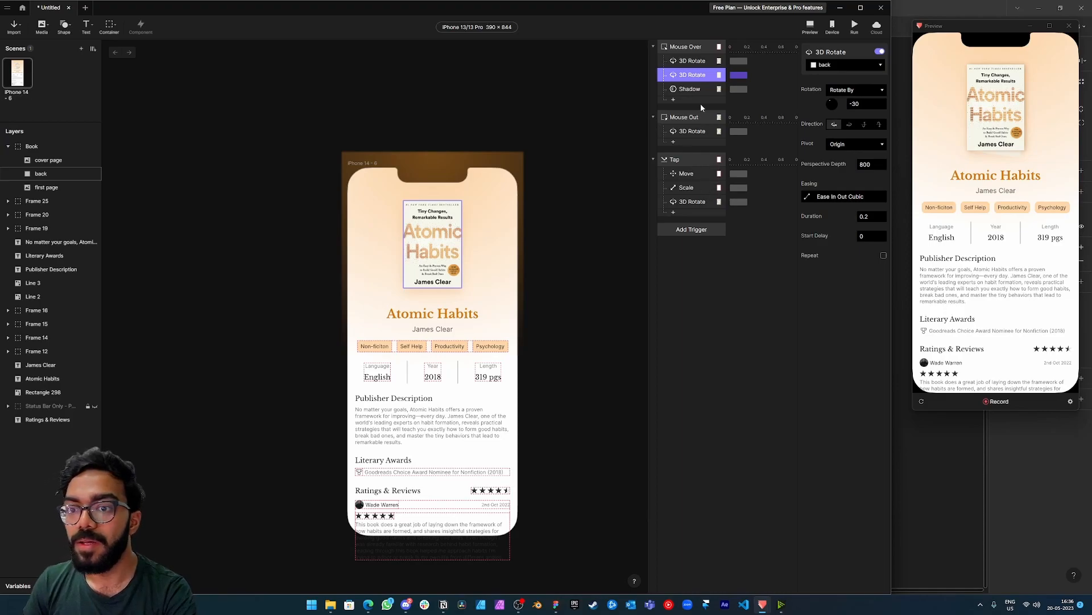
# Duplicate the Mouse Out 3D Rotate response and assign the copy to the back layer.
pyautogui.click(694, 132)
pyautogui.rightClick(695, 133)
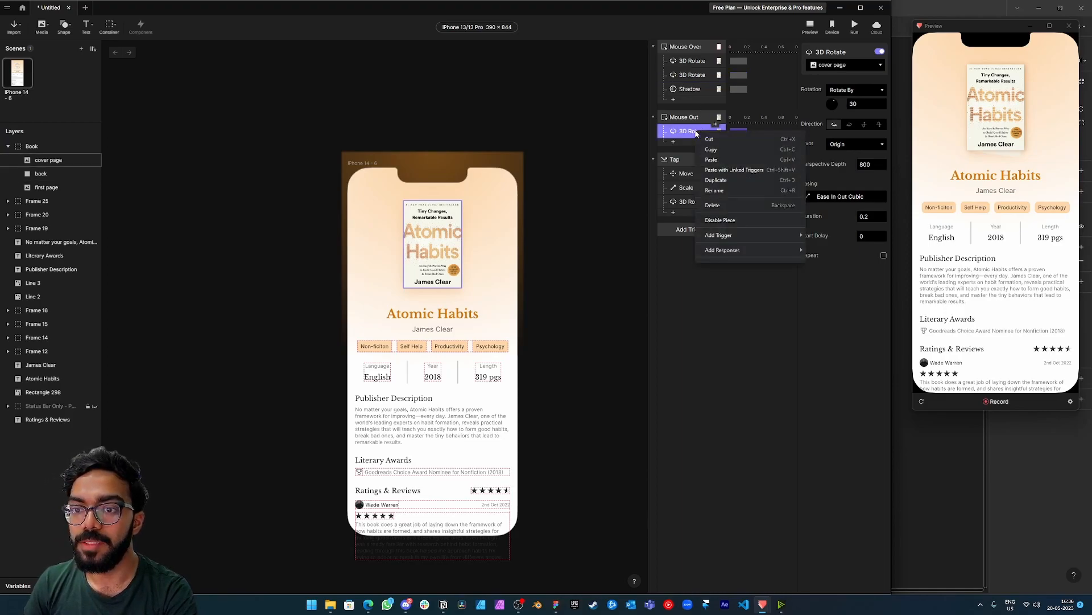
pyautogui.click(716, 181)
pyautogui.click(846, 64)
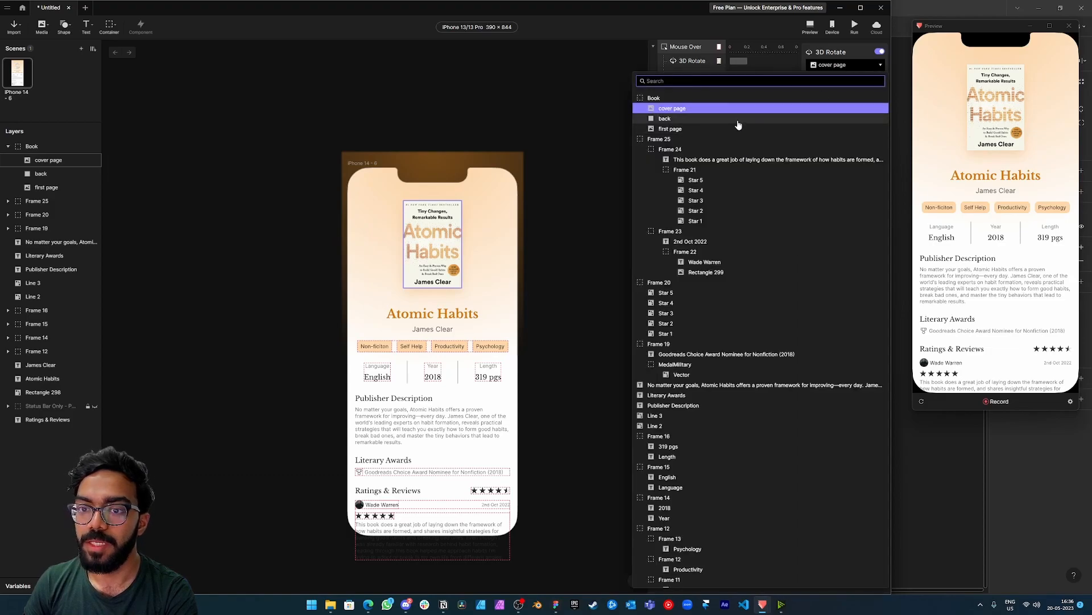
pyautogui.click(743, 131)
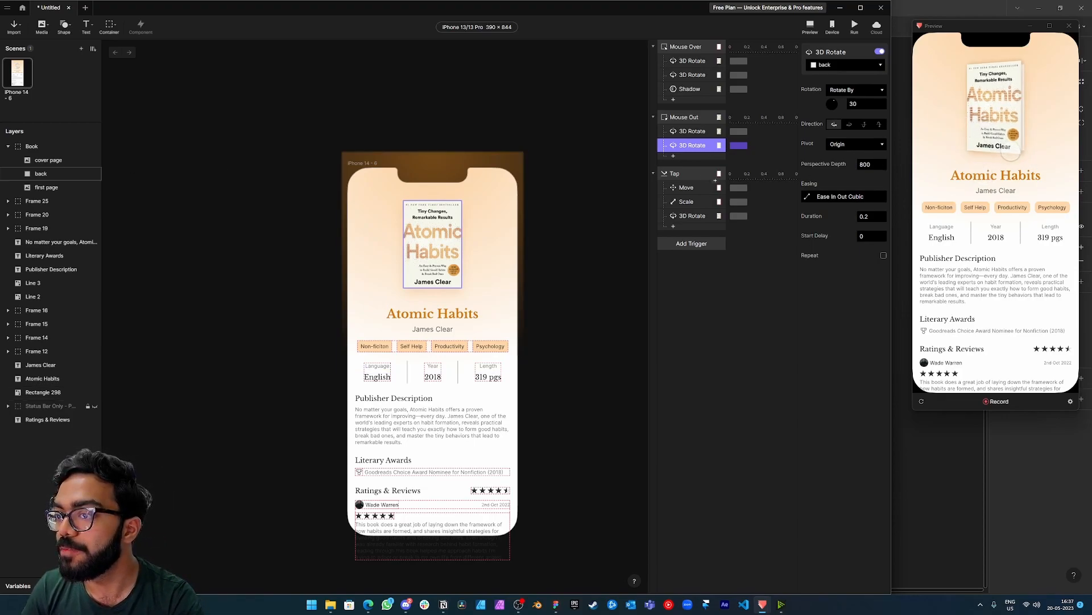
# Set the back layer's origin to the middle of its left edge (0, 50) and test hovering and tapping the book in the preview.
pyautogui.moveTo(1003, 30); pyautogui.dragTo(987, 14)
pyautogui.click(51, 174)
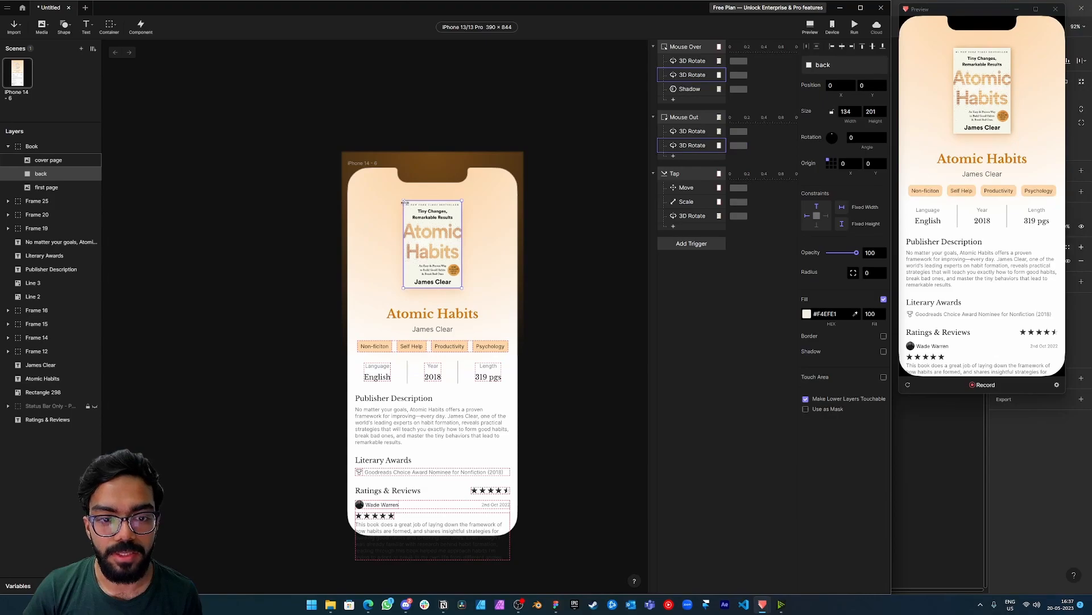
pyautogui.click(828, 164)
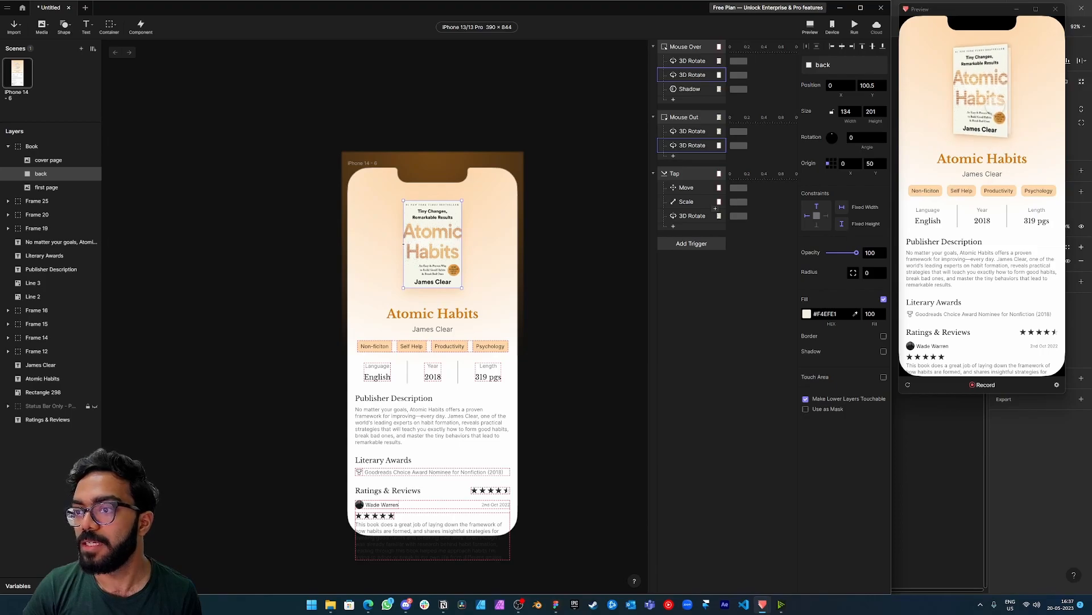
pyautogui.click(977, 107)
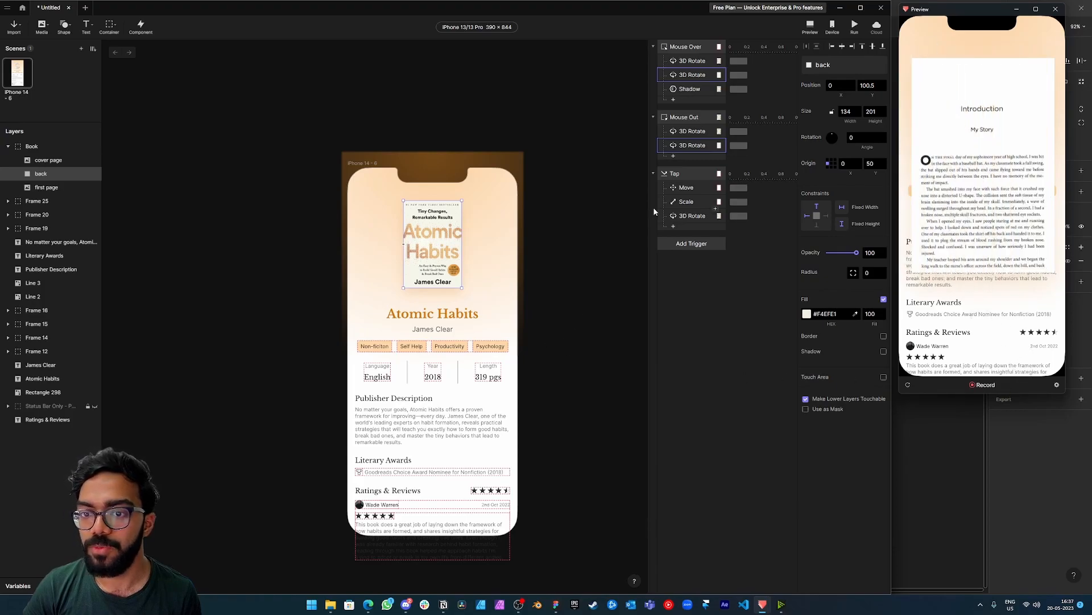
pyautogui.click(908, 385)
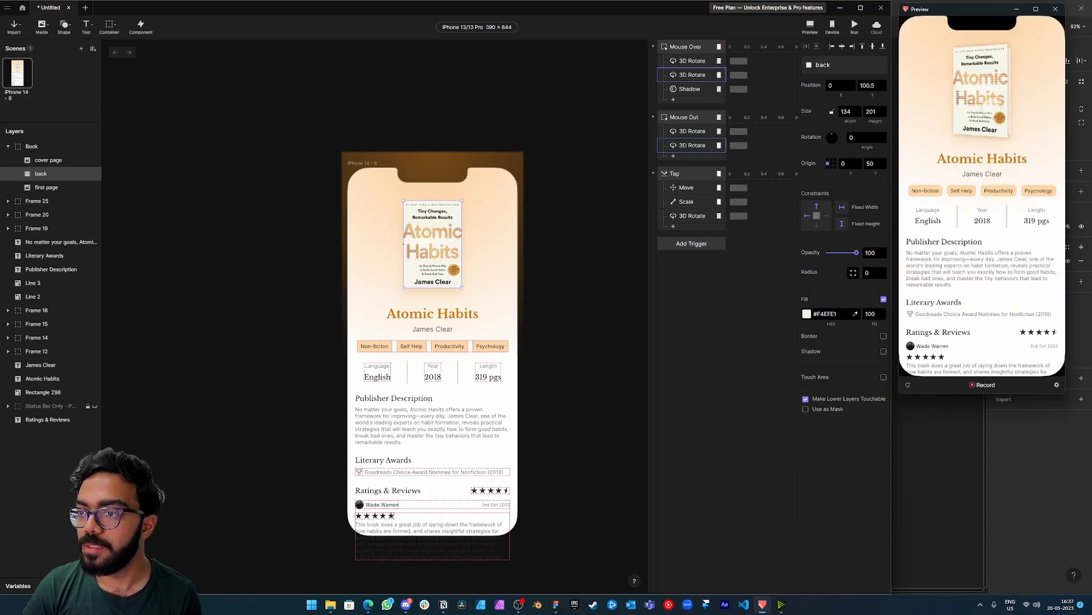
pyautogui.click(985, 110)
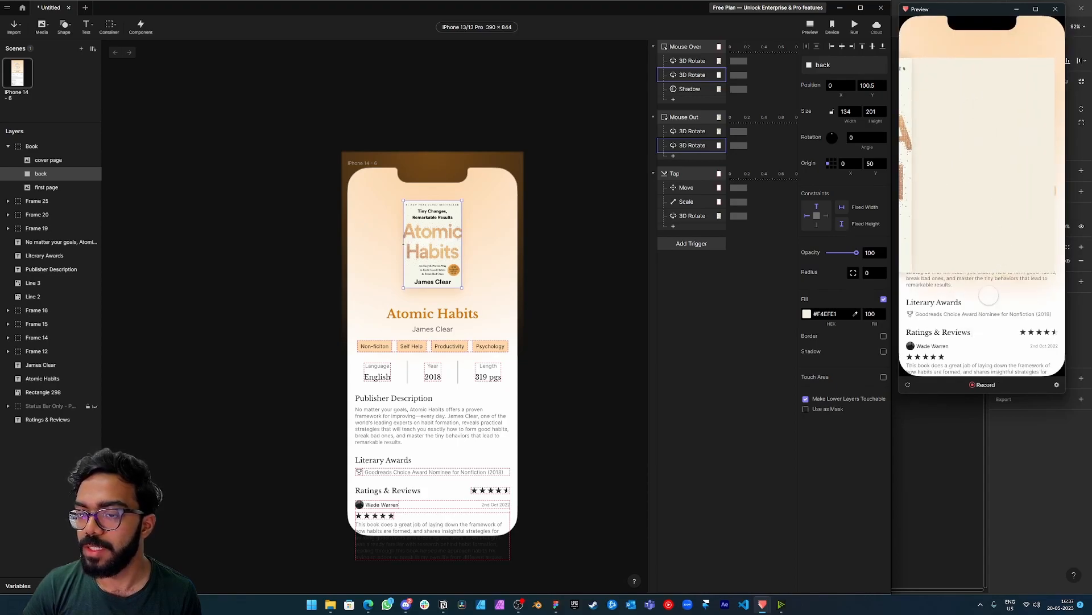
# Duplicate the Tap 3D Rotate response, assign the copy to the back layer, and test tapping the book in the preview.
pyautogui.click(696, 219)
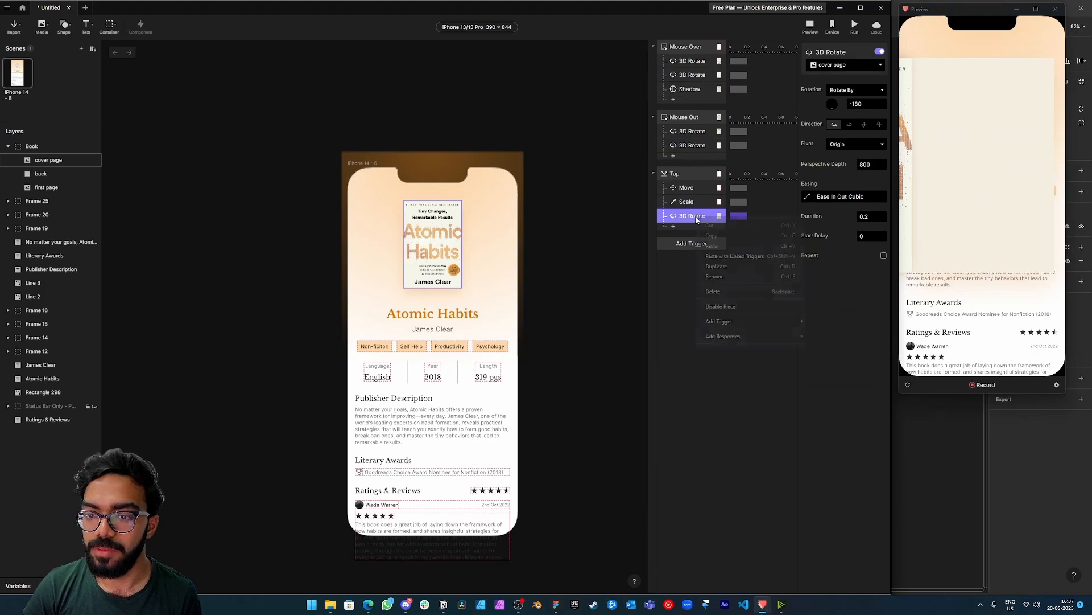
pyautogui.rightClick(697, 221)
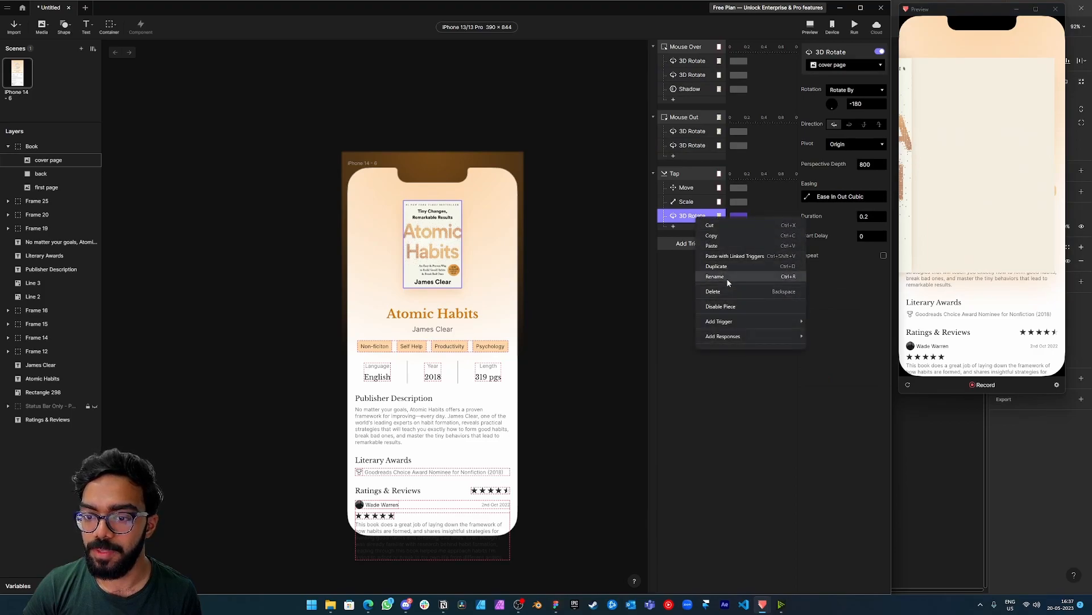
pyautogui.click(718, 266)
pyautogui.click(848, 66)
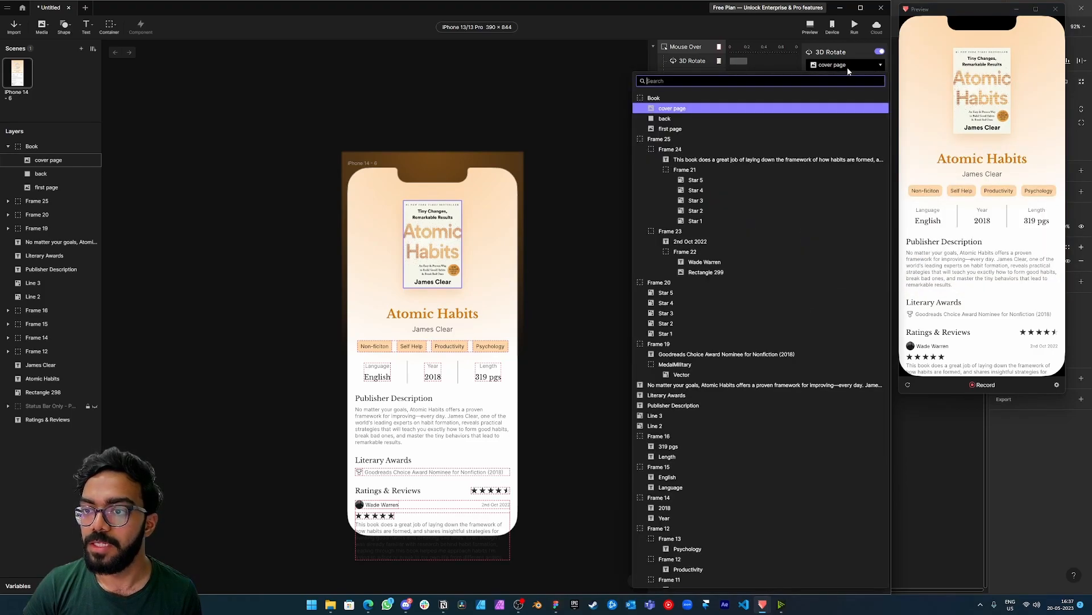
pyautogui.click(738, 123)
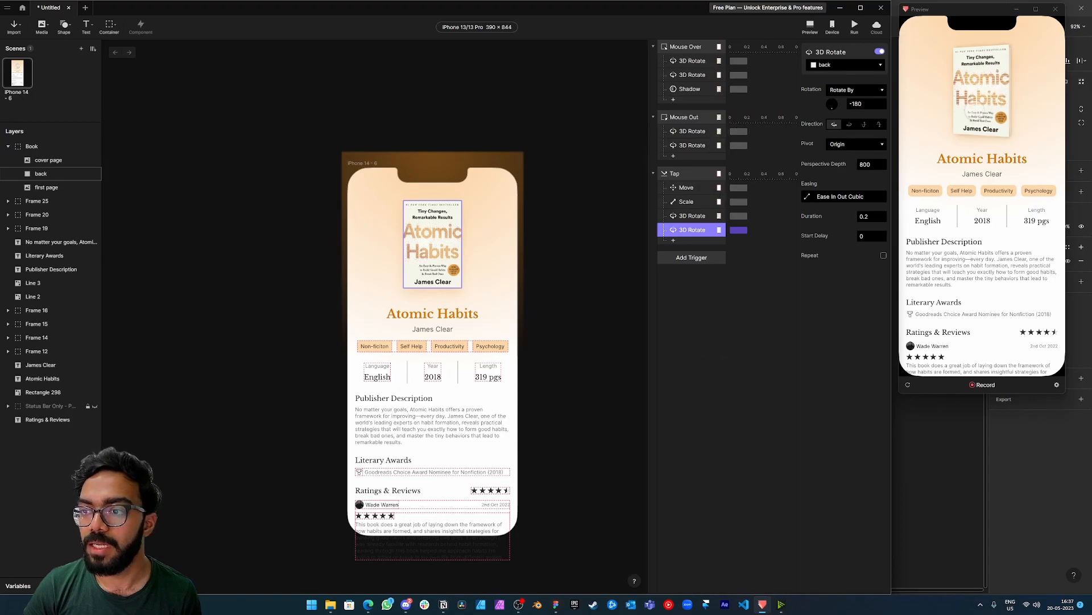
pyautogui.click(977, 122)
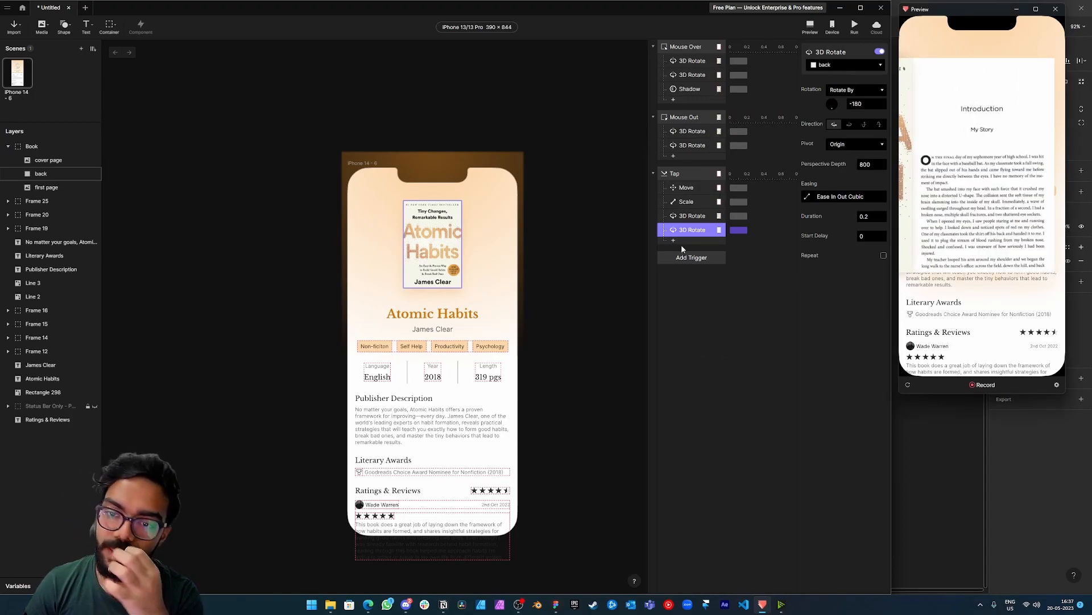
# Add a Reorder response for the back layer to the Tap trigger and test tapping the book repeatedly in the preview.
pyautogui.click(49, 173)
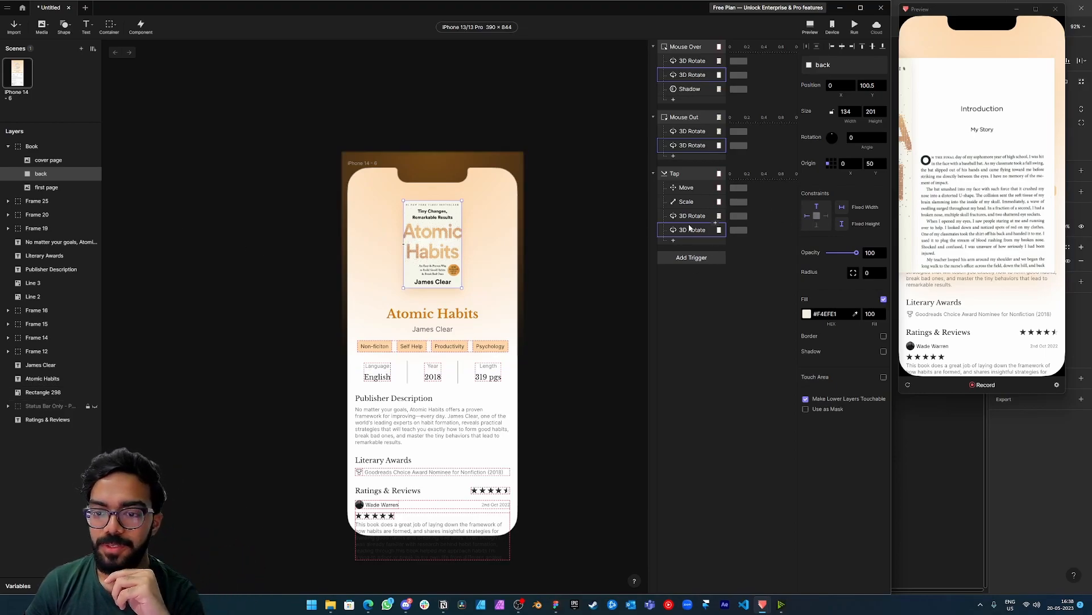
pyautogui.click(673, 241)
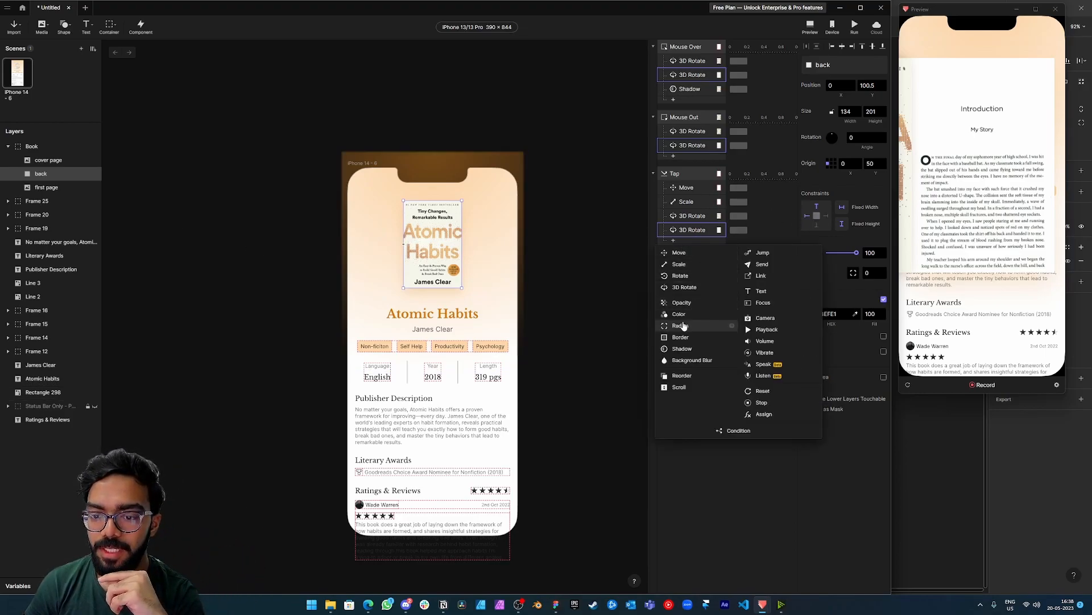
pyautogui.click(682, 376)
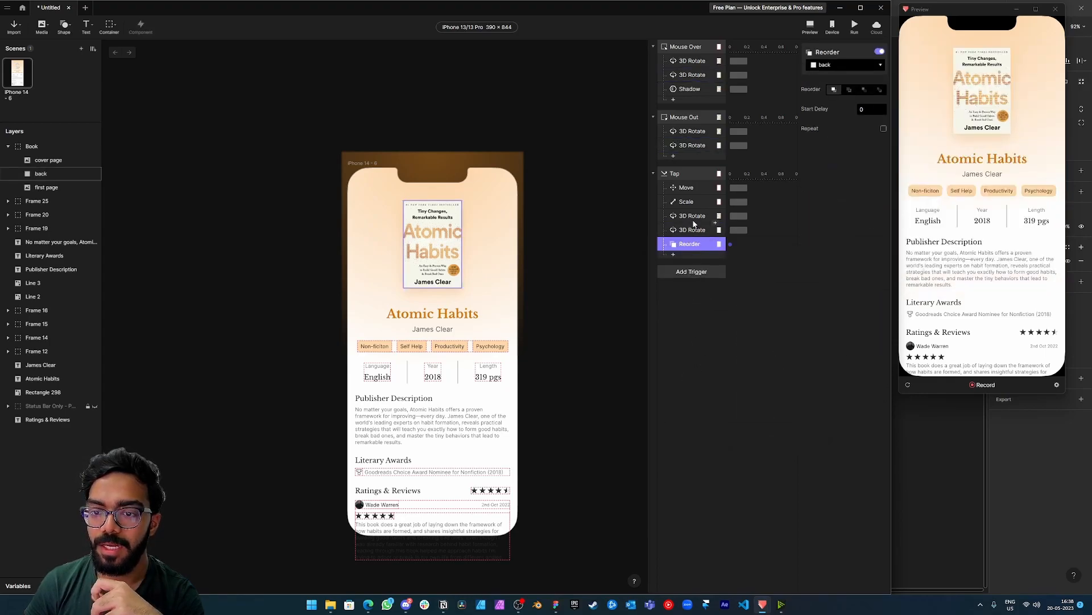
pyautogui.click(835, 67)
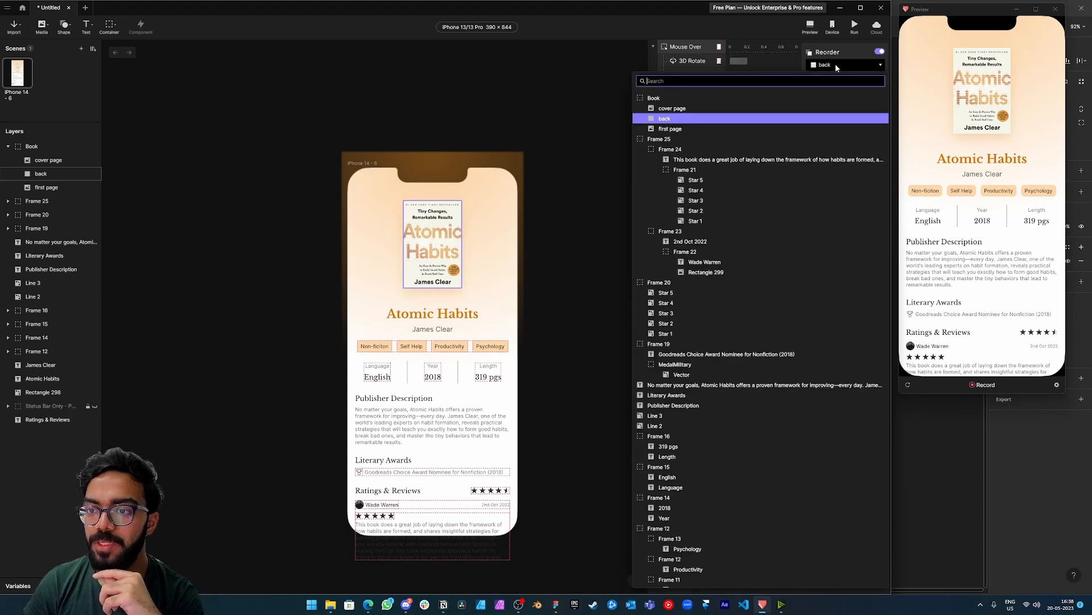
pyautogui.click(820, 62)
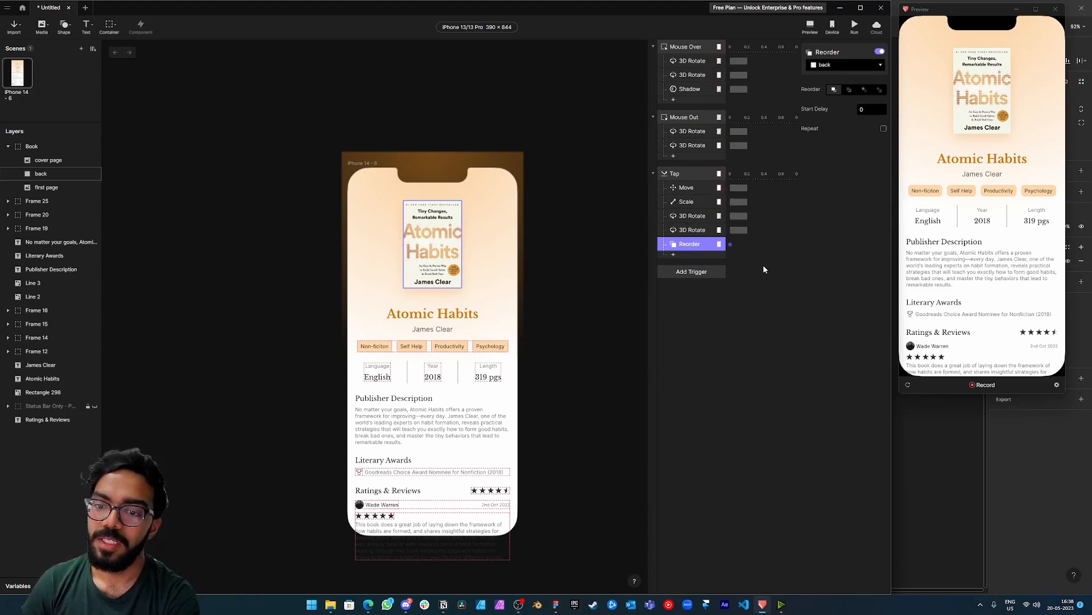
pyautogui.click(970, 137)
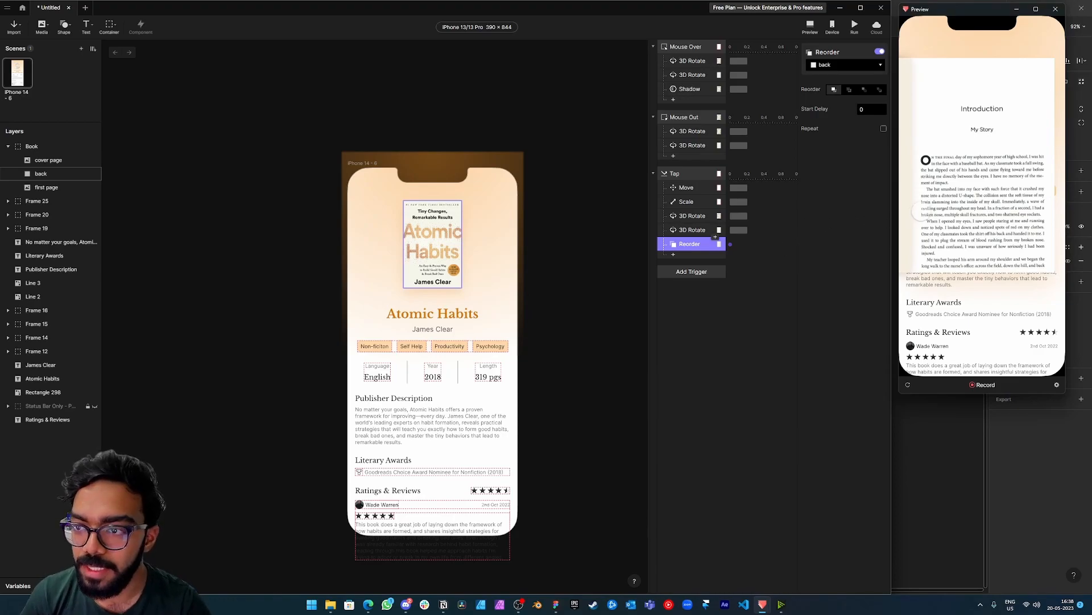
pyautogui.click(908, 385)
pyautogui.click(964, 146)
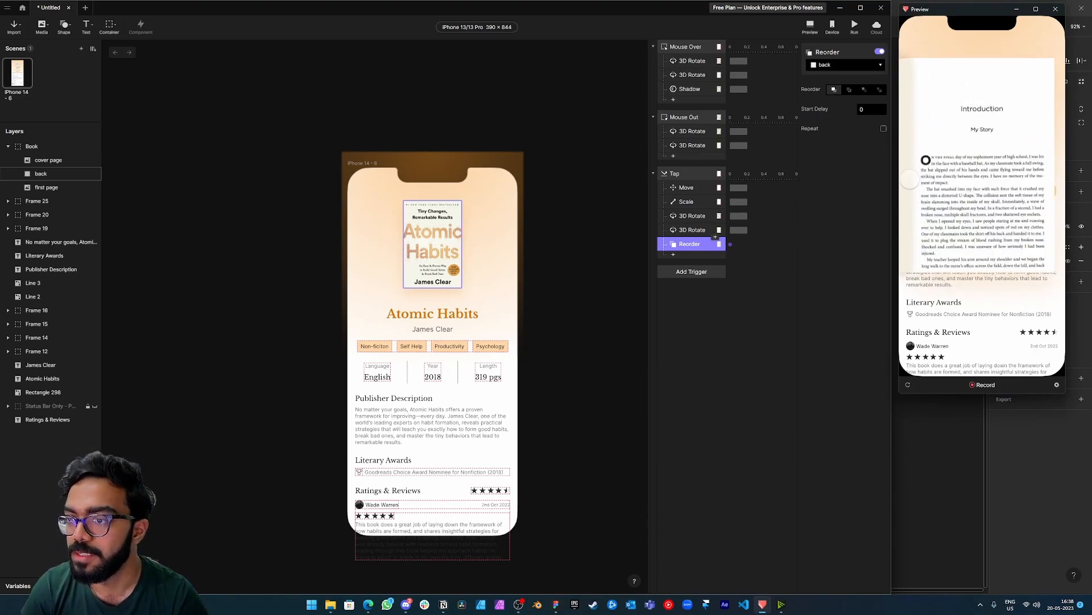
pyautogui.click(908, 385)
pyautogui.click(995, 99)
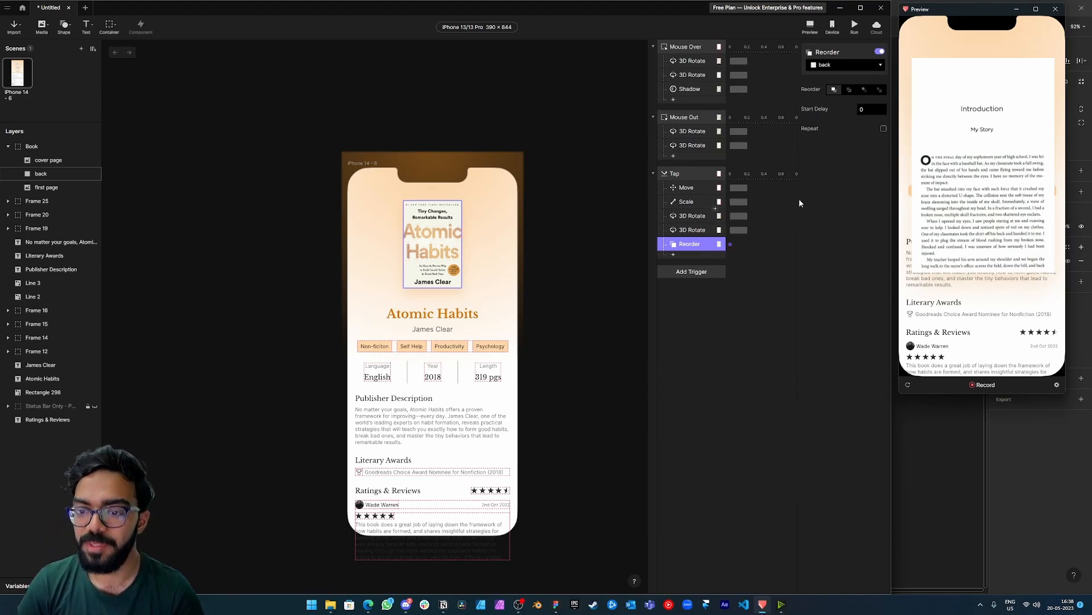
# Set the start delay of the back layer's Reorder response to 0.3.
pyautogui.click(865, 108)
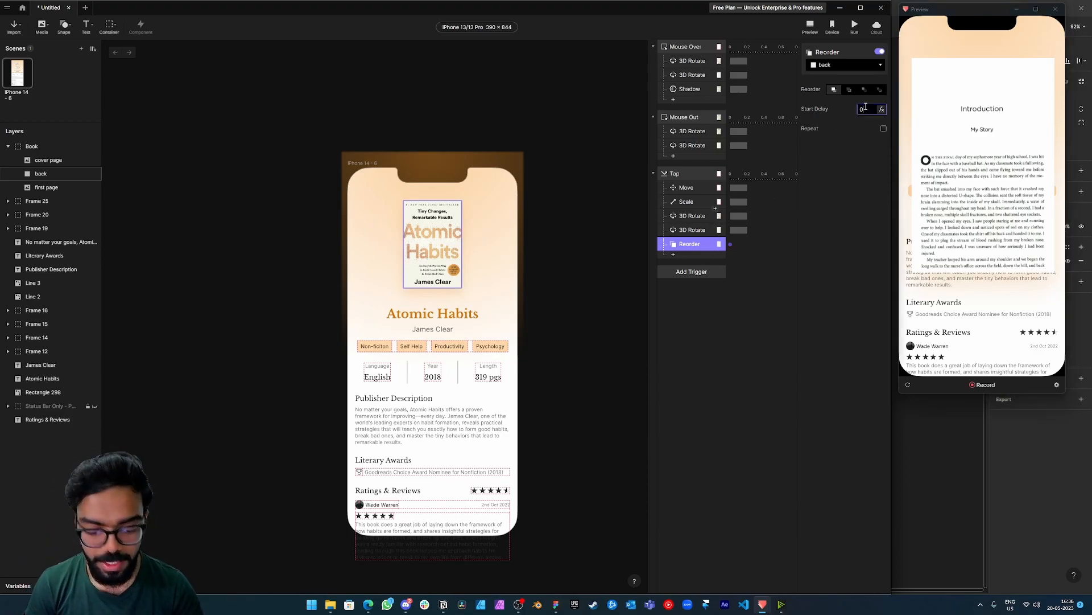
pyautogui.write('0.3')
pyautogui.press('Return')
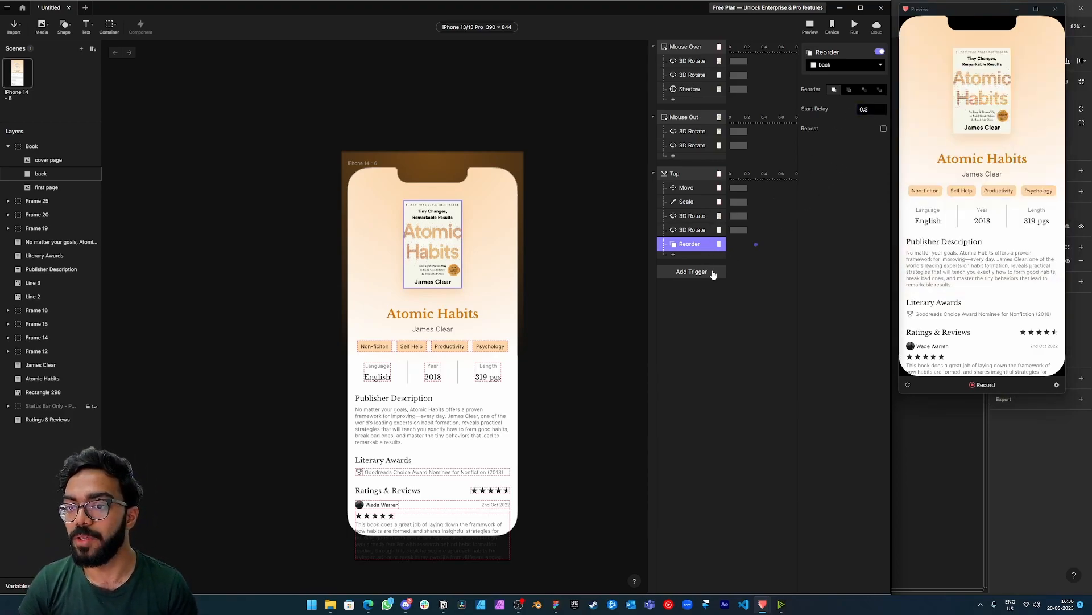
# Set the duration of the Tap trigger's Move, Scale and both 3D Rotate responses to 0.5.
pyautogui.click(741, 230)
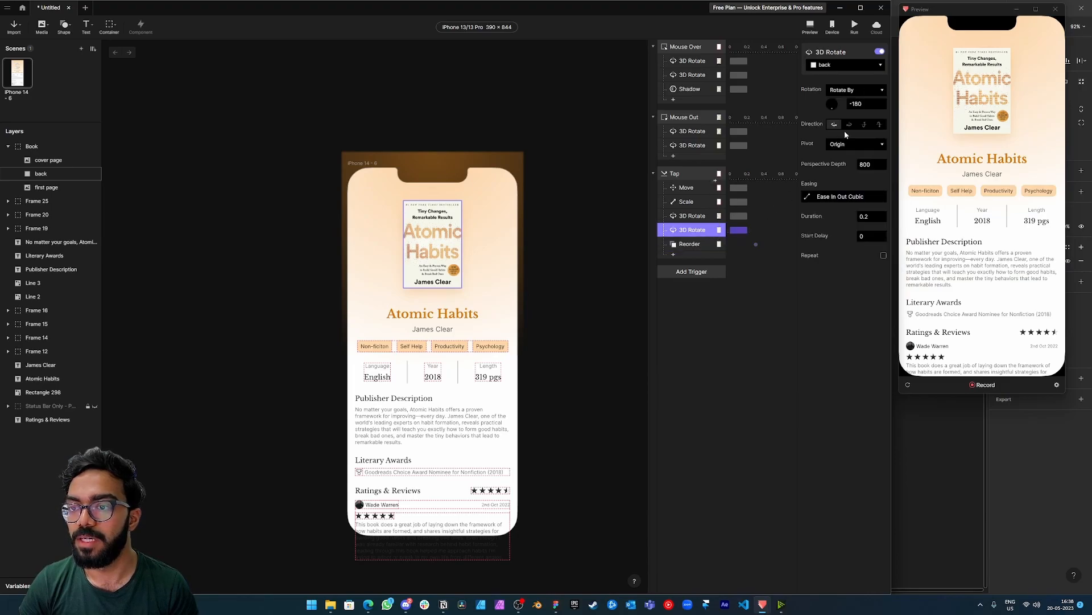
pyautogui.click(871, 219)
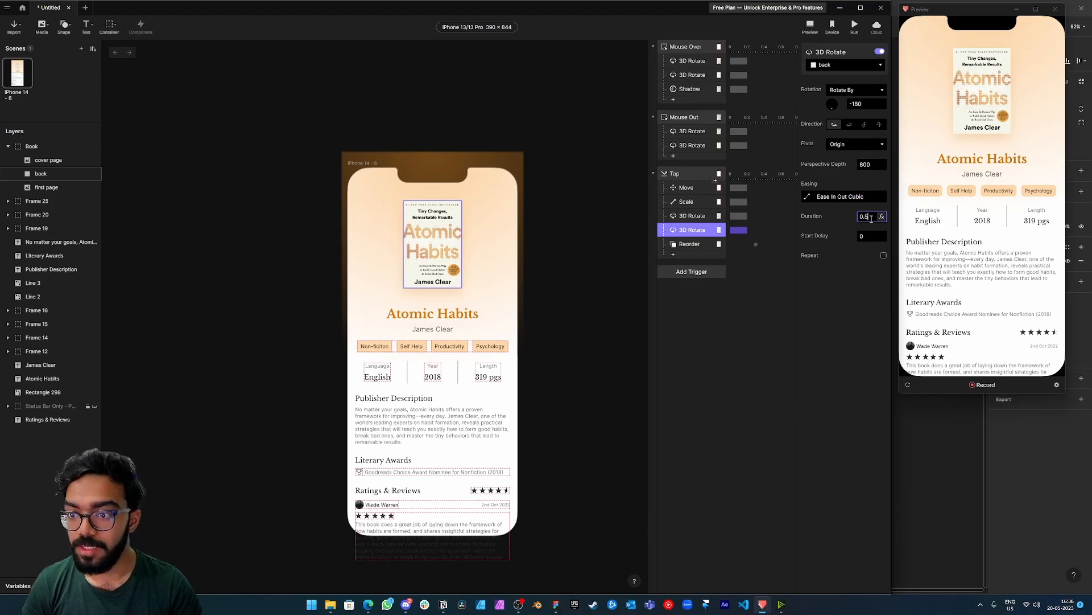
pyautogui.click(712, 189)
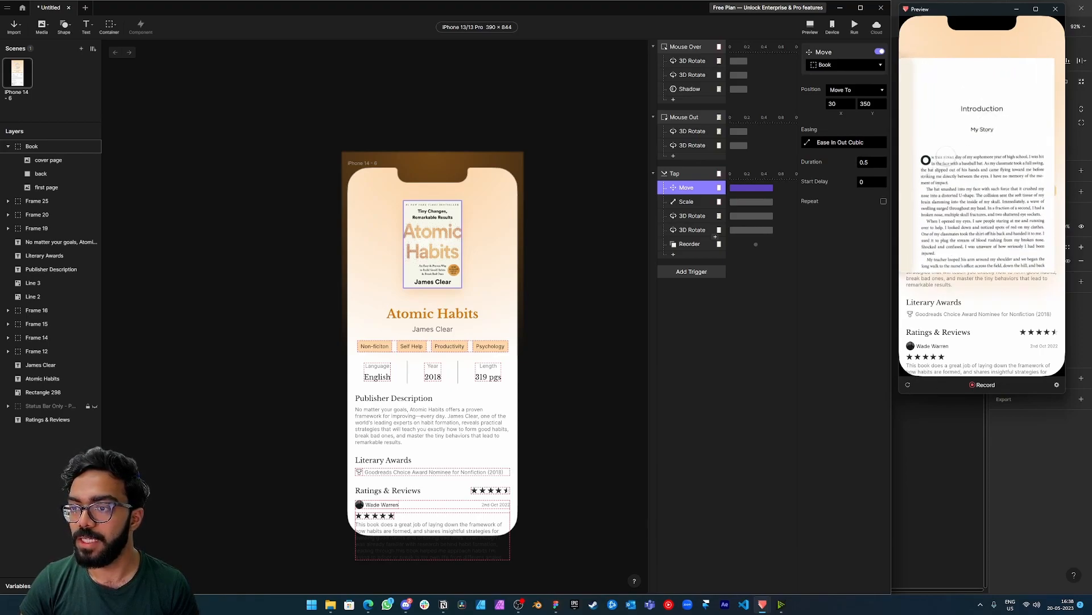
# Set the Reorder response's start delay to 0.2, then test tapping the book in the preview and restart it.
pyautogui.click(681, 246)
pyautogui.click(870, 109)
pyautogui.press('BackSpace')
pyautogui.write('2')
pyautogui.press('Return')
pyautogui.click(999, 106)
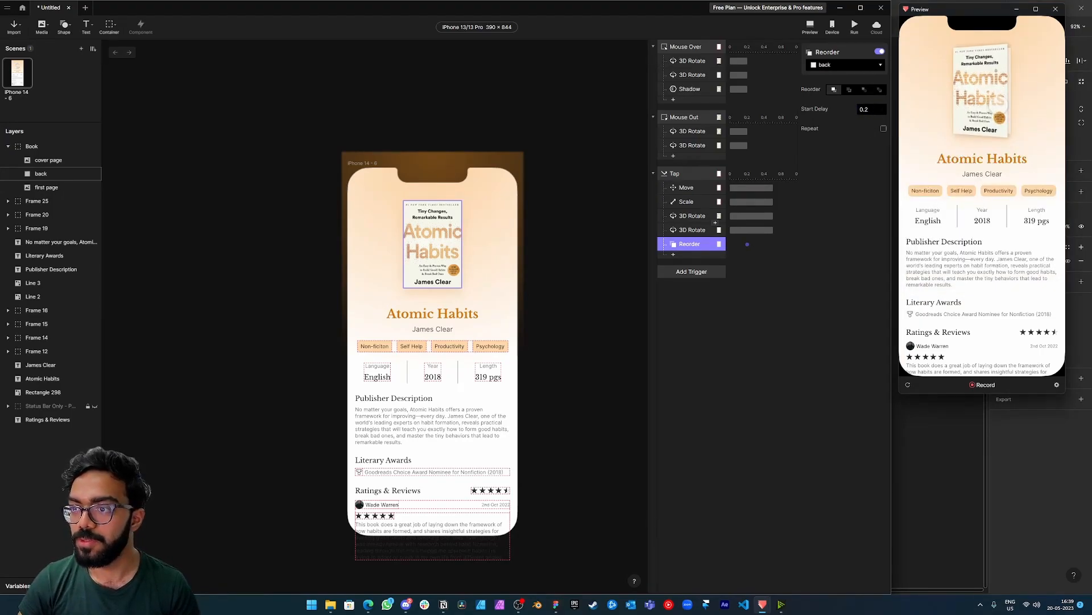
pyautogui.click(908, 386)
pyautogui.click(986, 119)
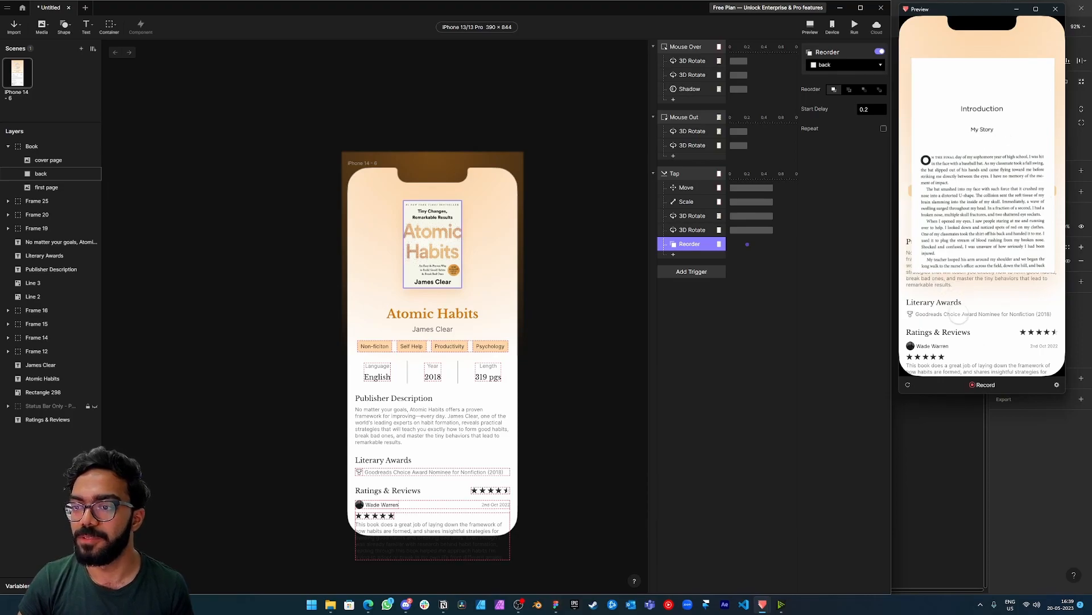
pyautogui.click(909, 385)
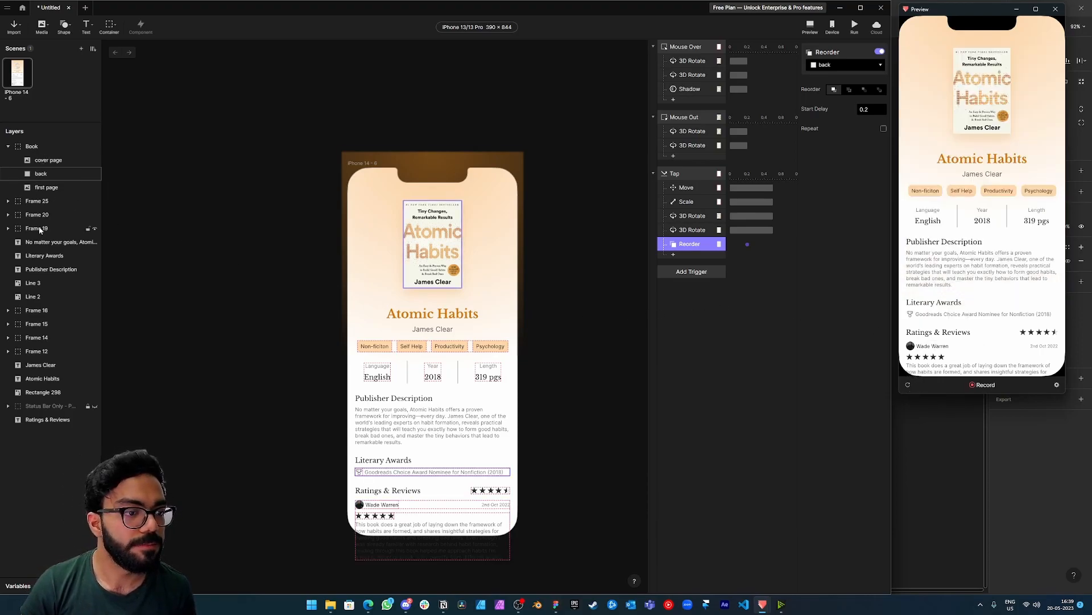
# Draw a Background Blur on the phone screen and fit it to the full 390 × 844 area.
pyautogui.click(64, 25)
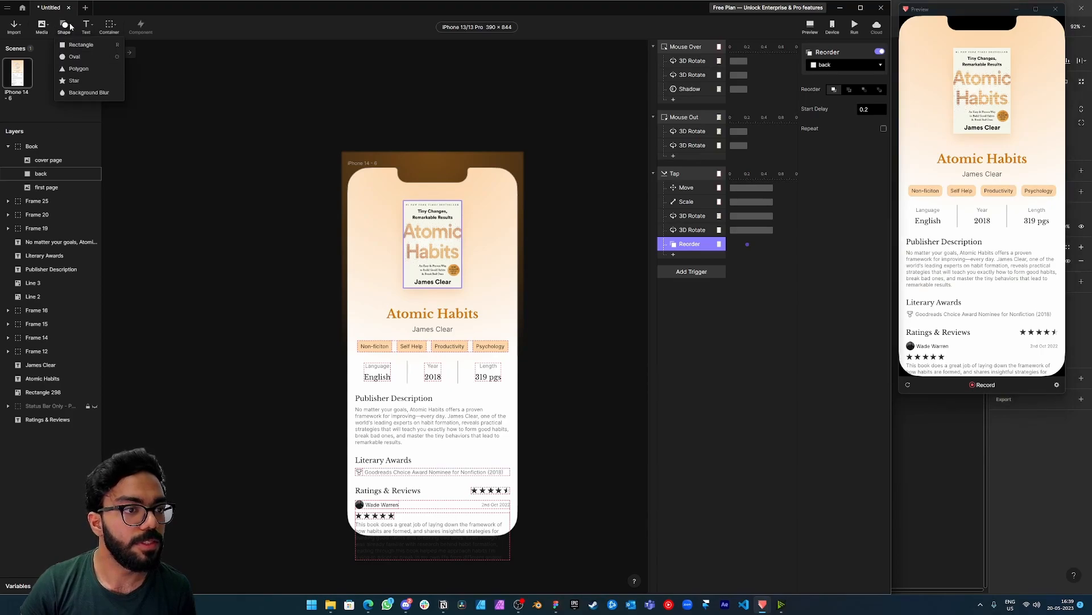
pyautogui.click(75, 94)
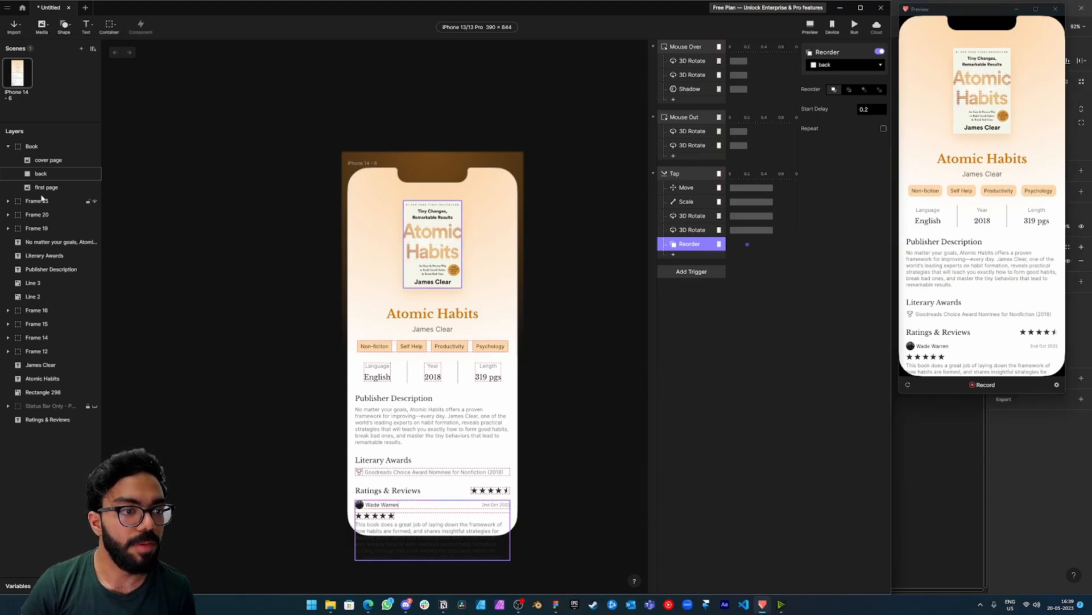
pyautogui.click(70, 33)
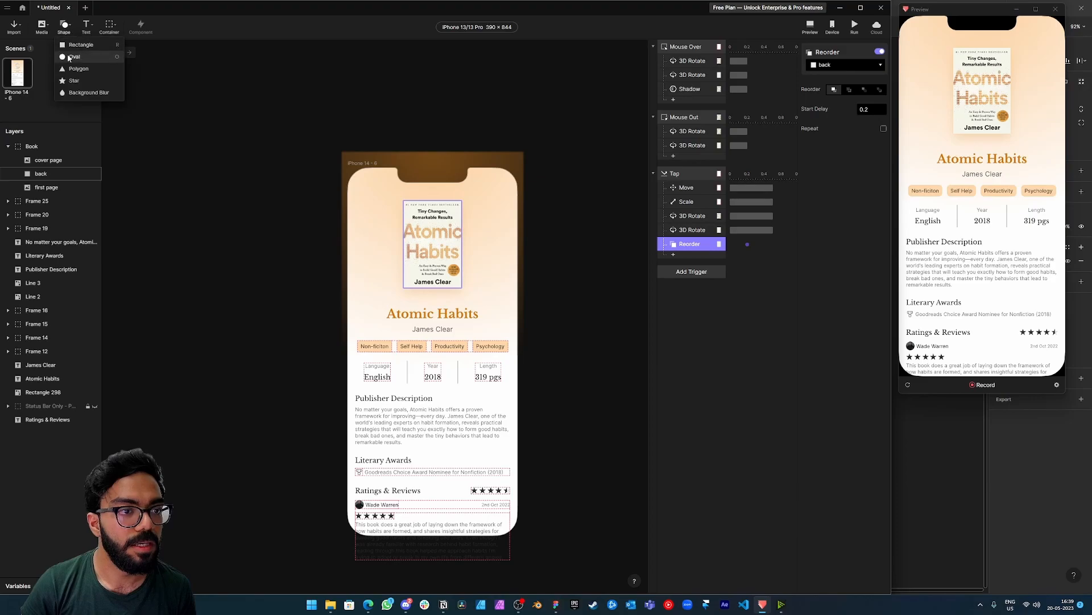
pyautogui.click(73, 91)
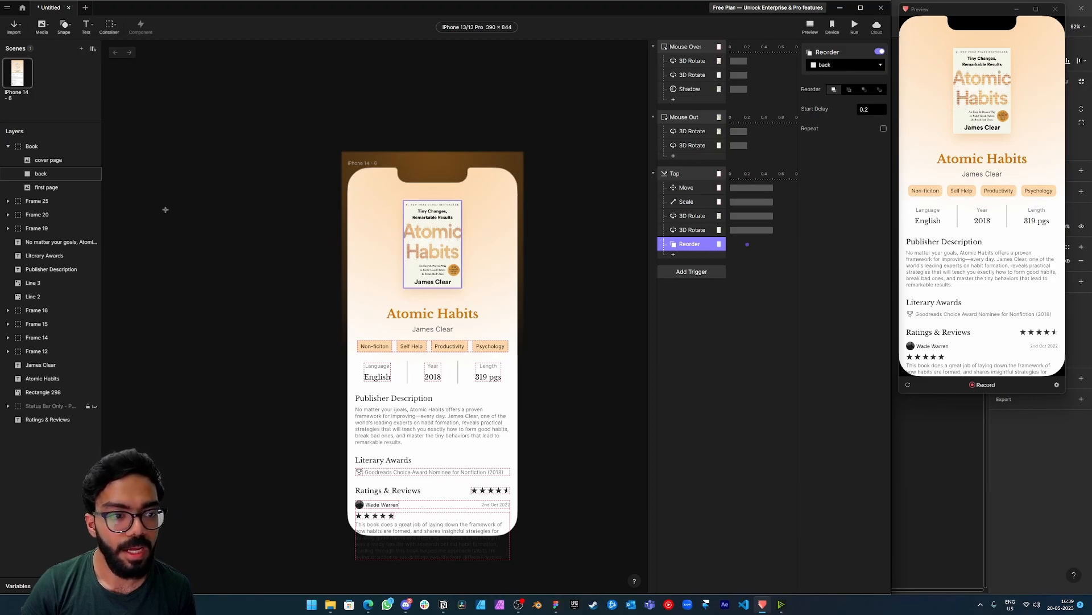
pyautogui.moveTo(377, 200); pyautogui.dragTo(509, 442)
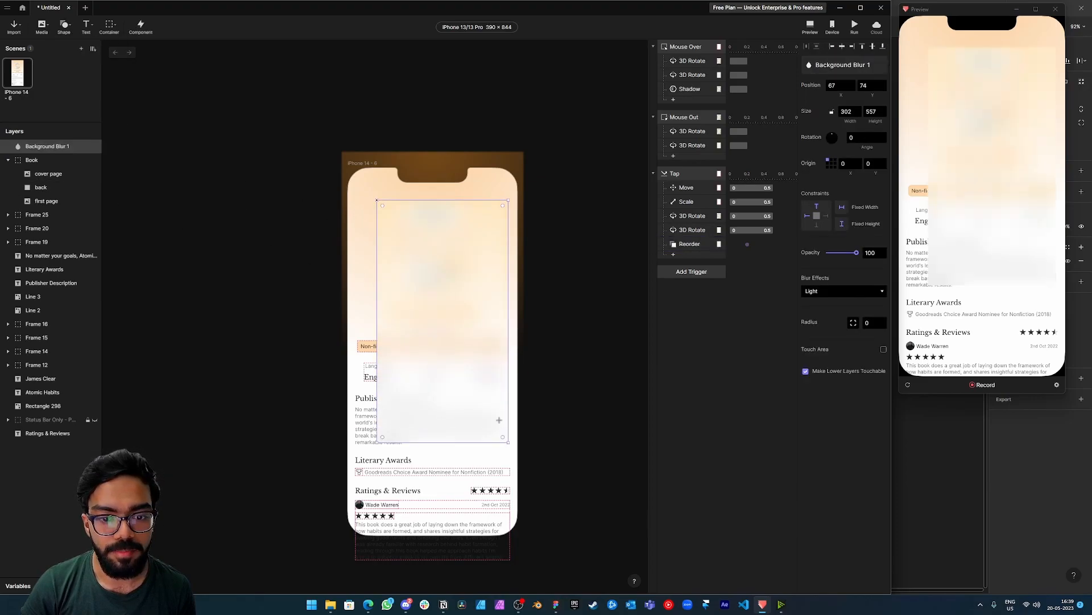
pyautogui.moveTo(436, 315); pyautogui.dragTo(408, 283)
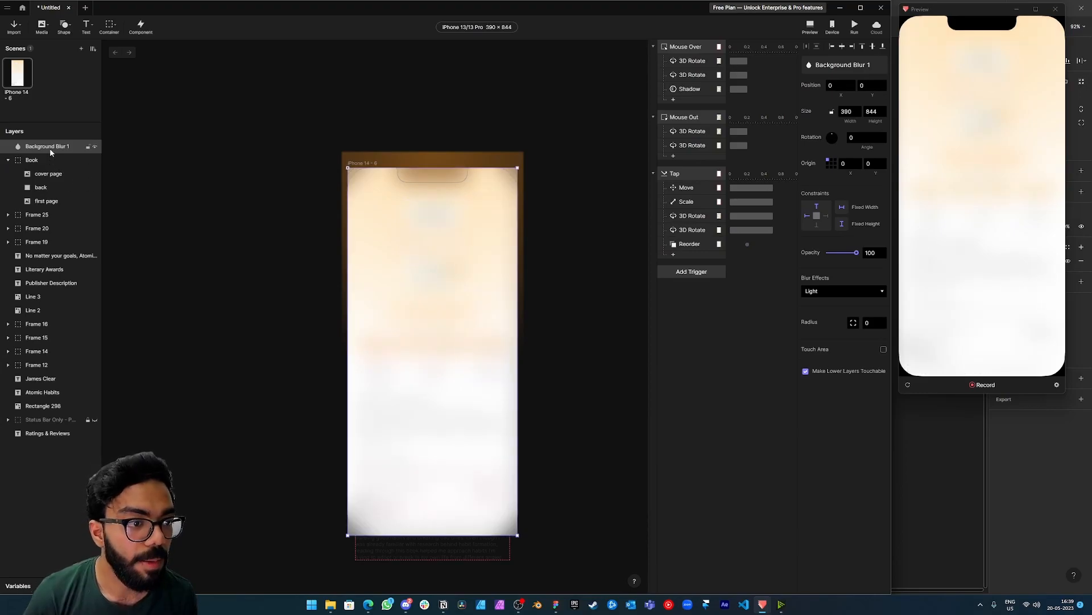
# Move the Background Blur 1 layer directly below the Book group and set its opacity to 0.
pyautogui.moveTo(50, 148); pyautogui.dragTo(11, 214)
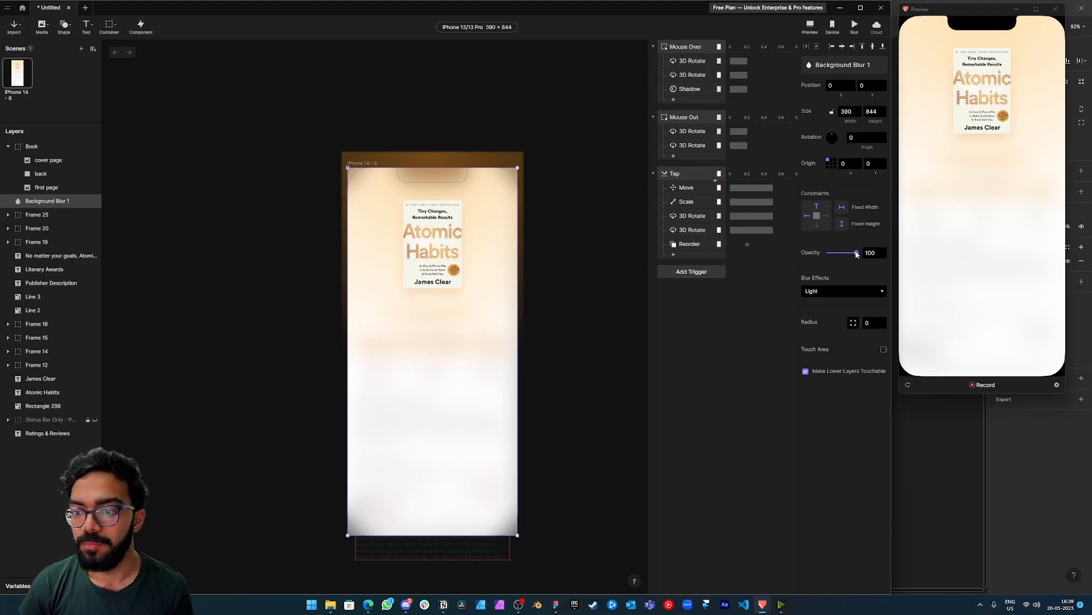
pyautogui.moveTo(857, 253); pyautogui.dragTo(812, 257)
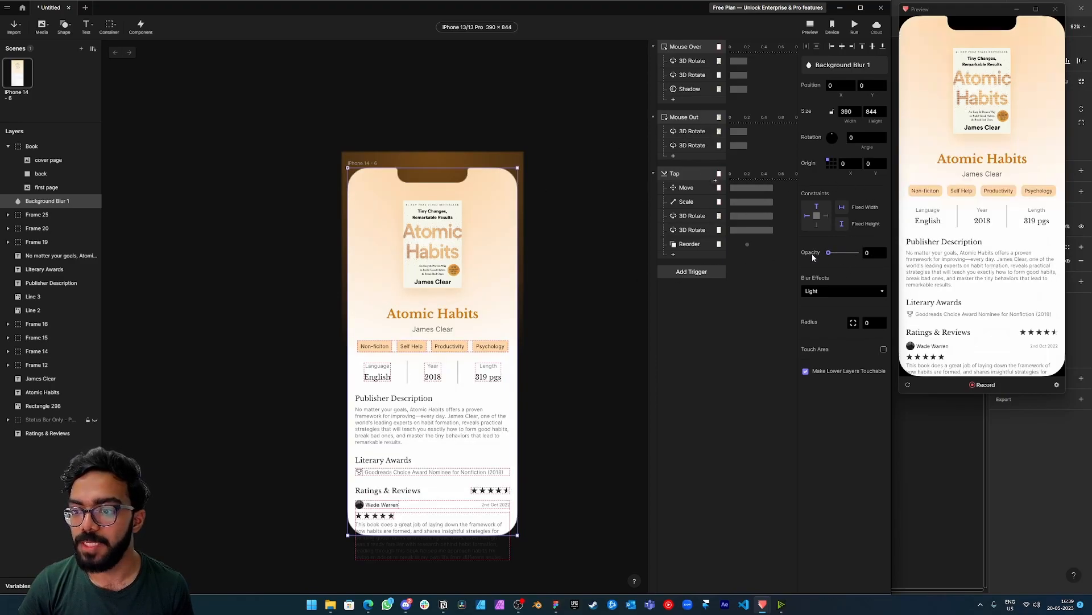
# Add an Opacity response for Background Blur 1 to the book's Tap trigger, set it to 90, and test it in the preview.
pyautogui.click(687, 175)
pyautogui.click(673, 254)
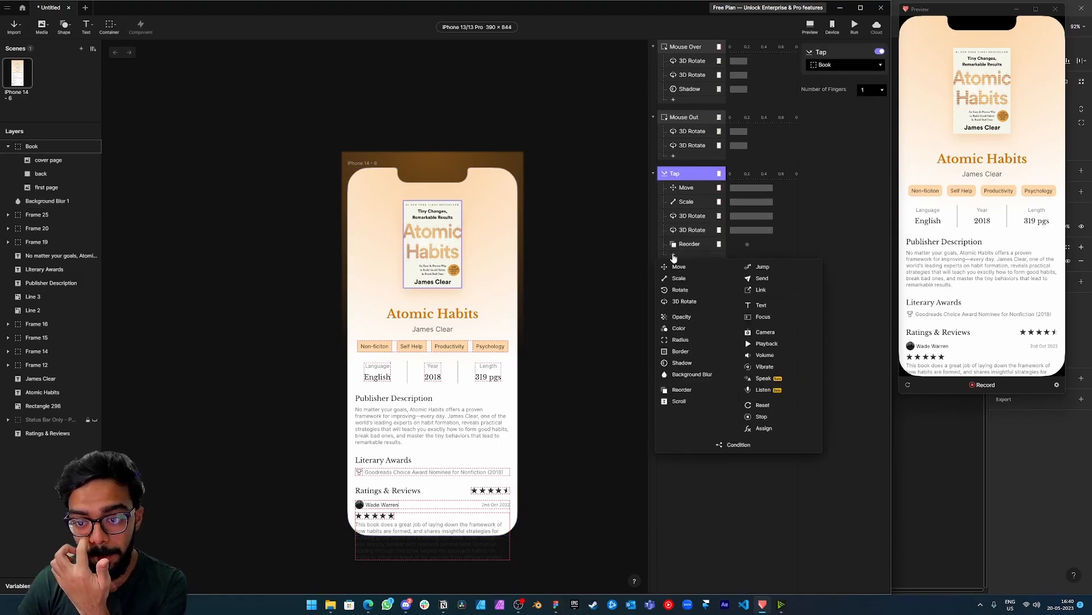
pyautogui.click(686, 317)
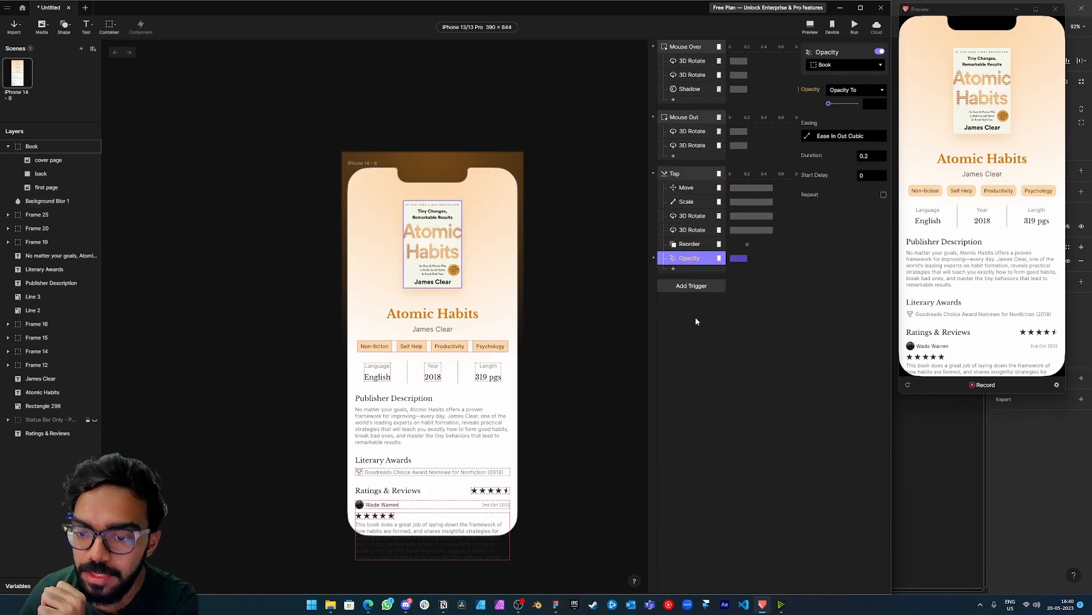
pyautogui.click(852, 66)
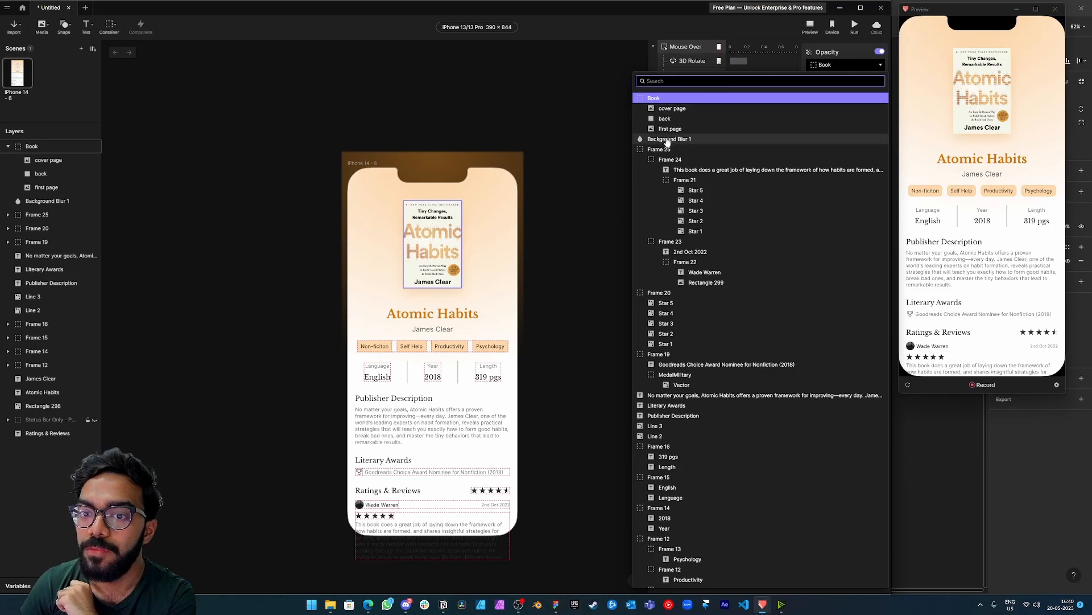
pyautogui.click(804, 137)
pyautogui.moveTo(828, 104); pyautogui.dragTo(872, 107)
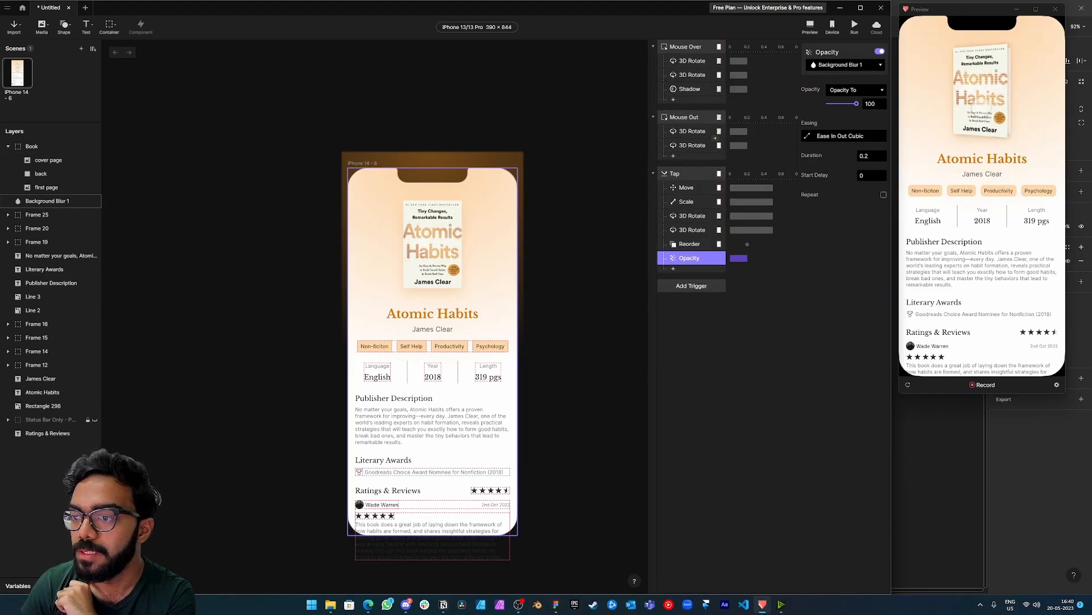
pyautogui.click(970, 96)
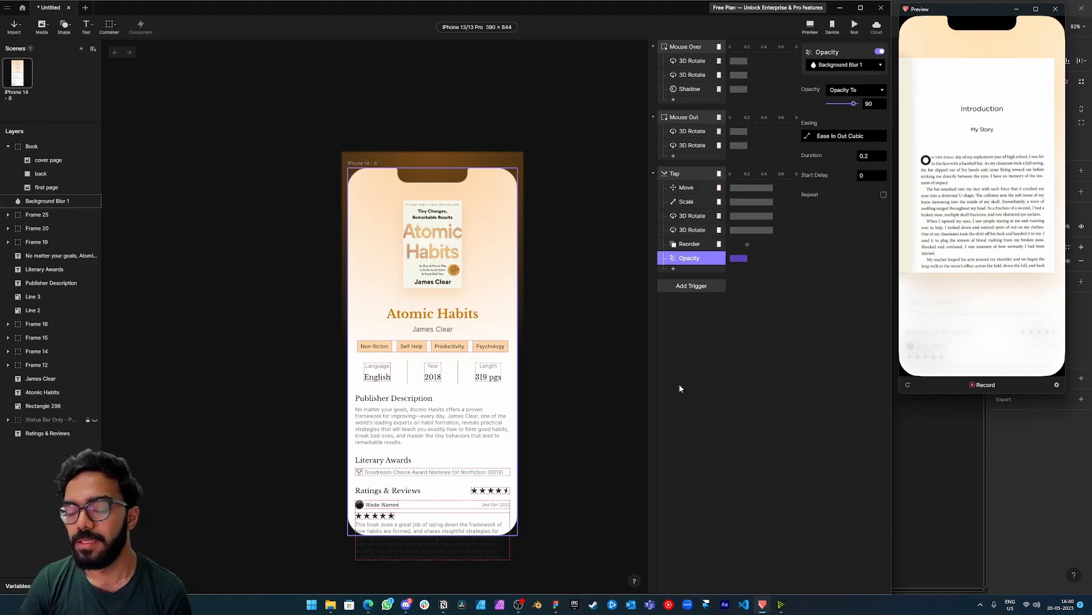
# Add a Tap trigger to Background Blur 1 and test tapping the book in the preview.
pyautogui.click(679, 287)
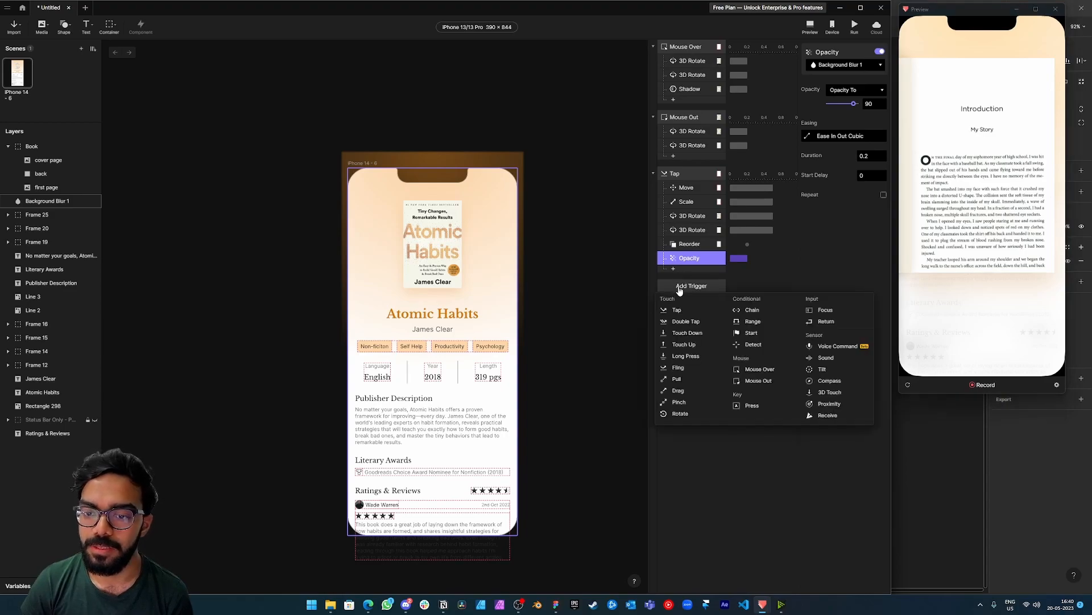
pyautogui.click(678, 311)
pyautogui.click(674, 298)
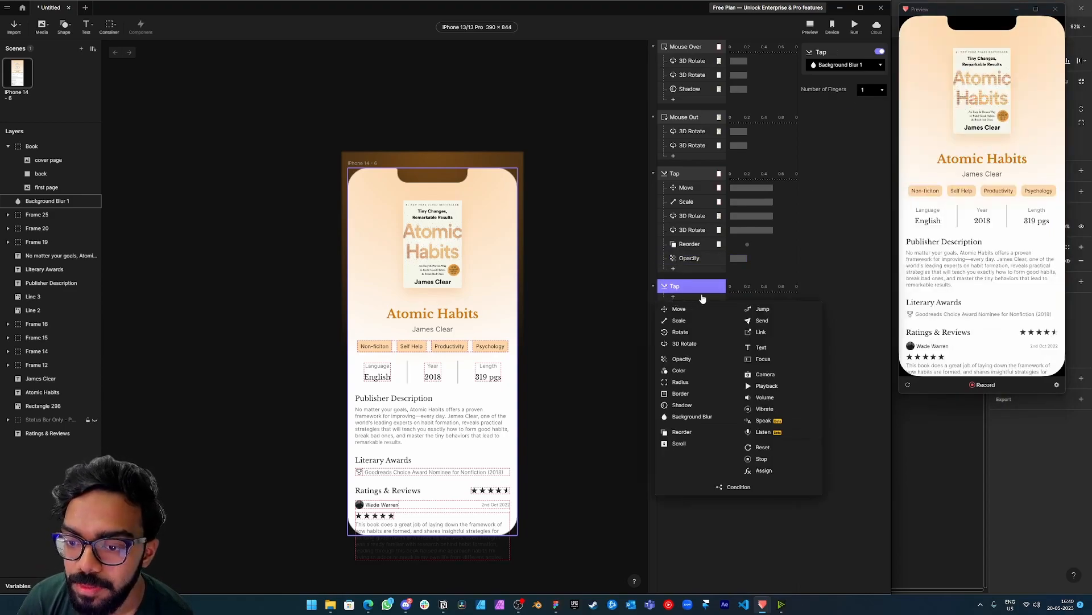
pyautogui.click(841, 243)
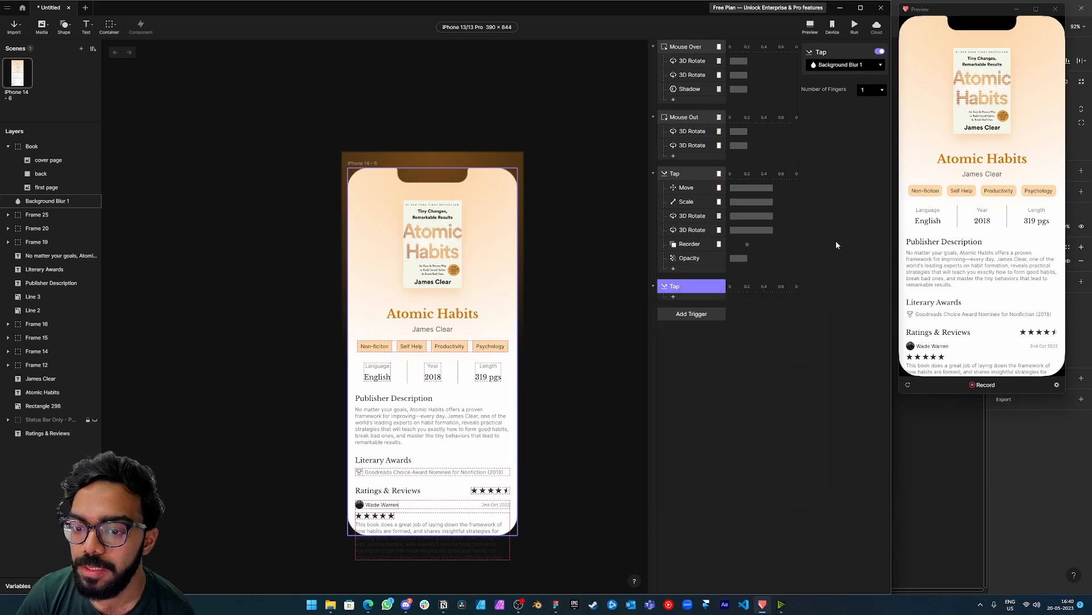
pyautogui.click(994, 128)
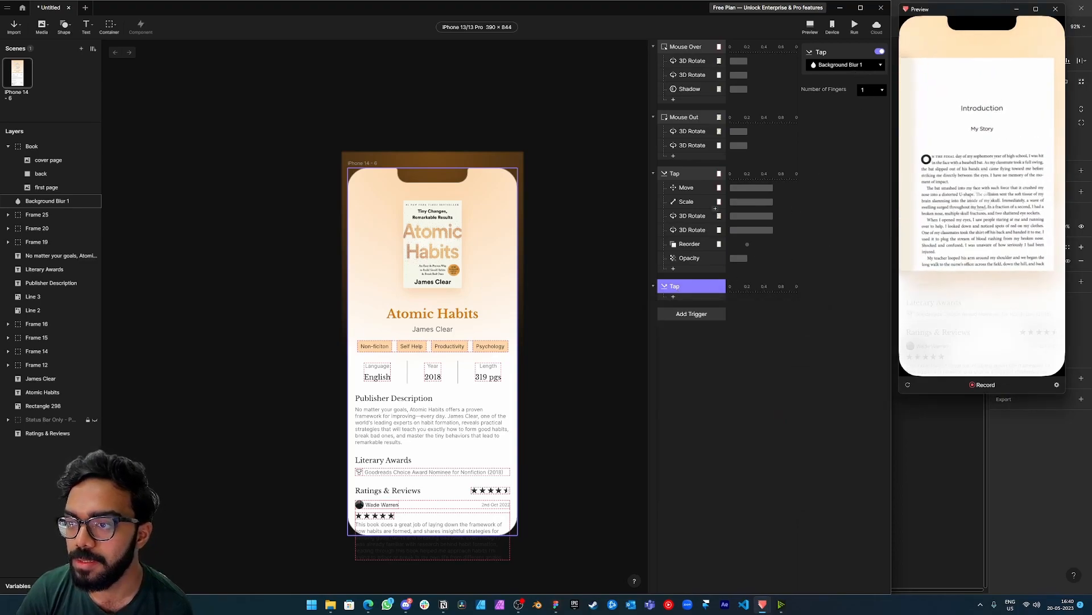
# Add a Reset response targeting the Book group to the Background Blur 1 Tap trigger.
pyautogui.click(676, 300)
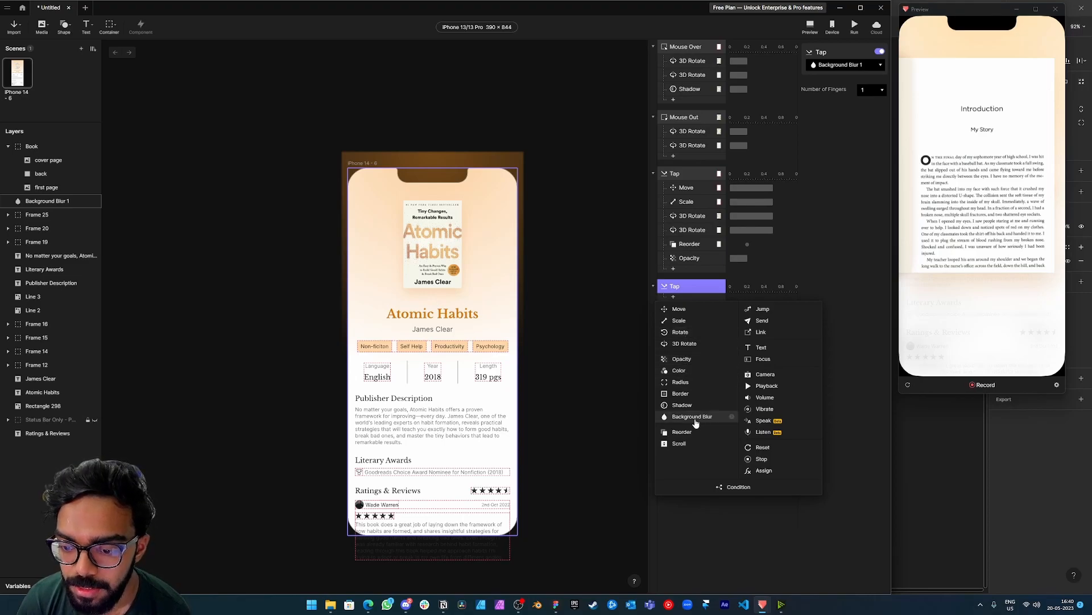
pyautogui.click(763, 448)
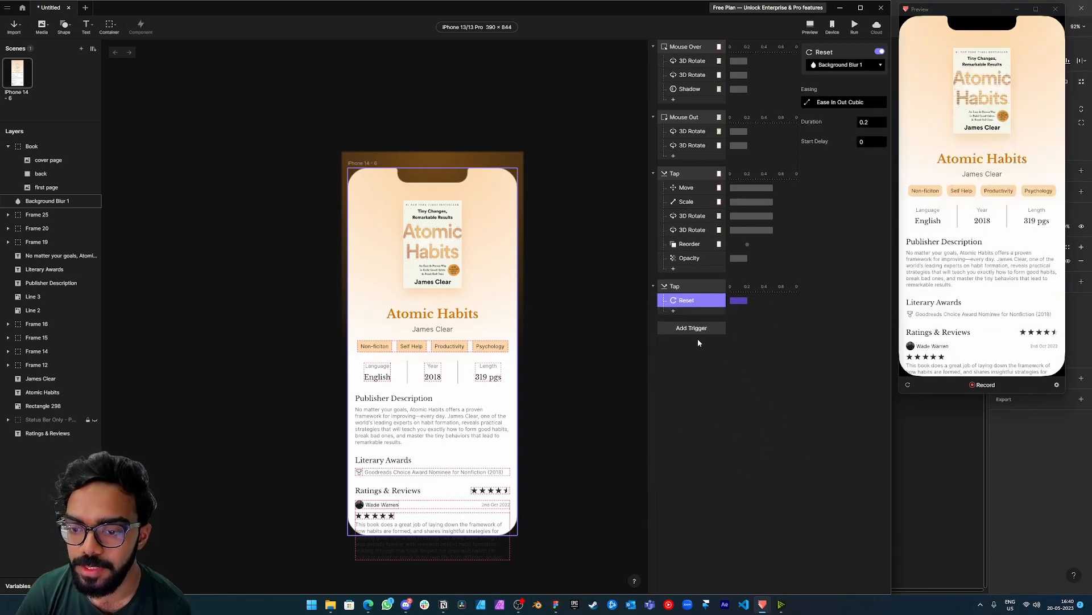
pyautogui.click(859, 64)
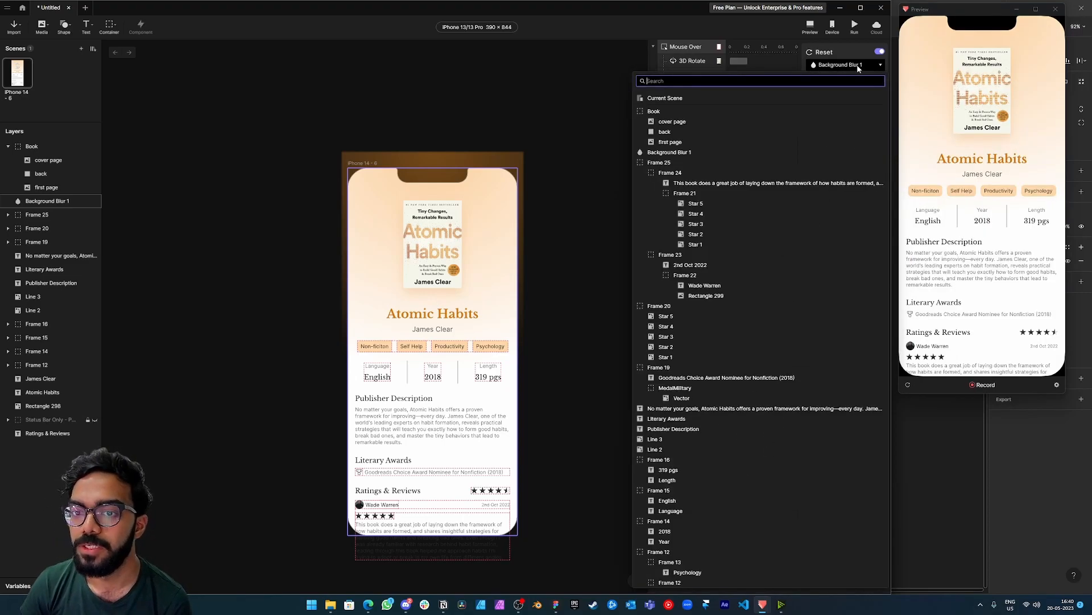
pyautogui.click(690, 112)
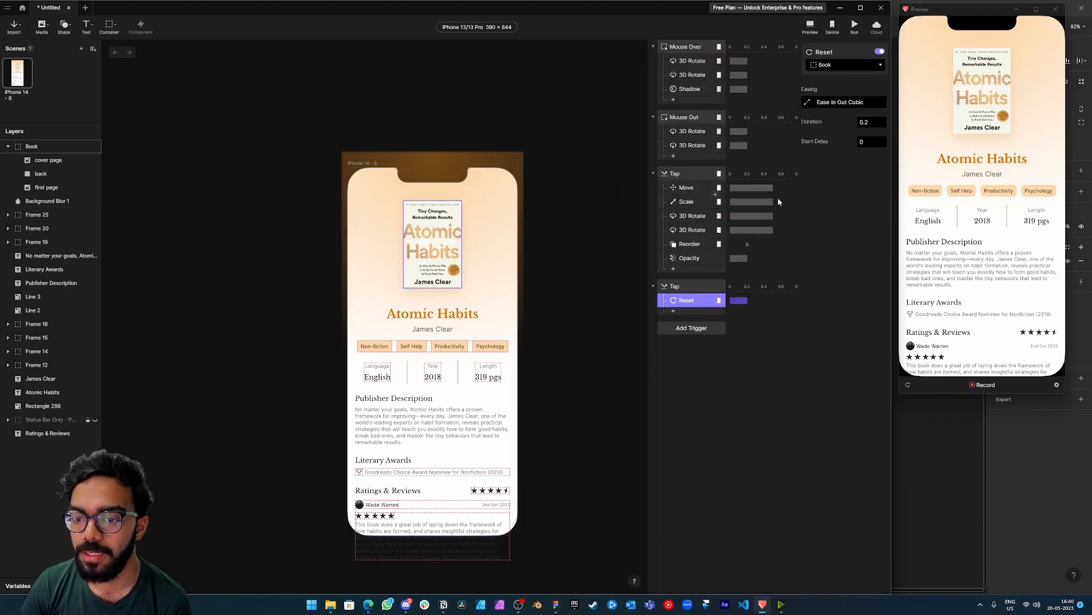
# Add a second Reset response targeting Background Blur 1 to the same Tap trigger, then test opening and closing the book in the preview.
pyautogui.click(674, 310)
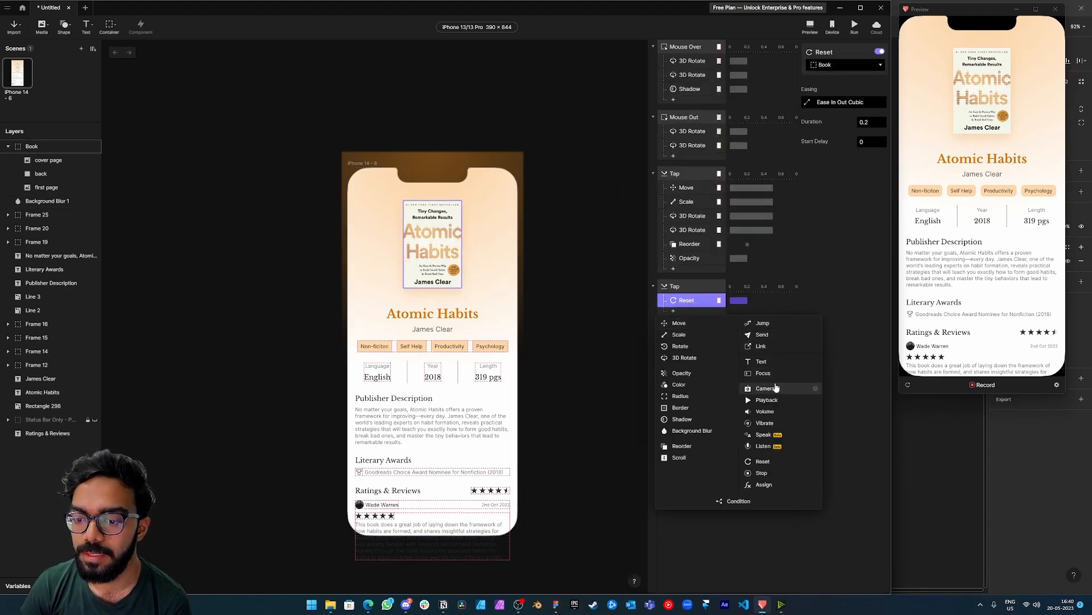
pyautogui.click(763, 461)
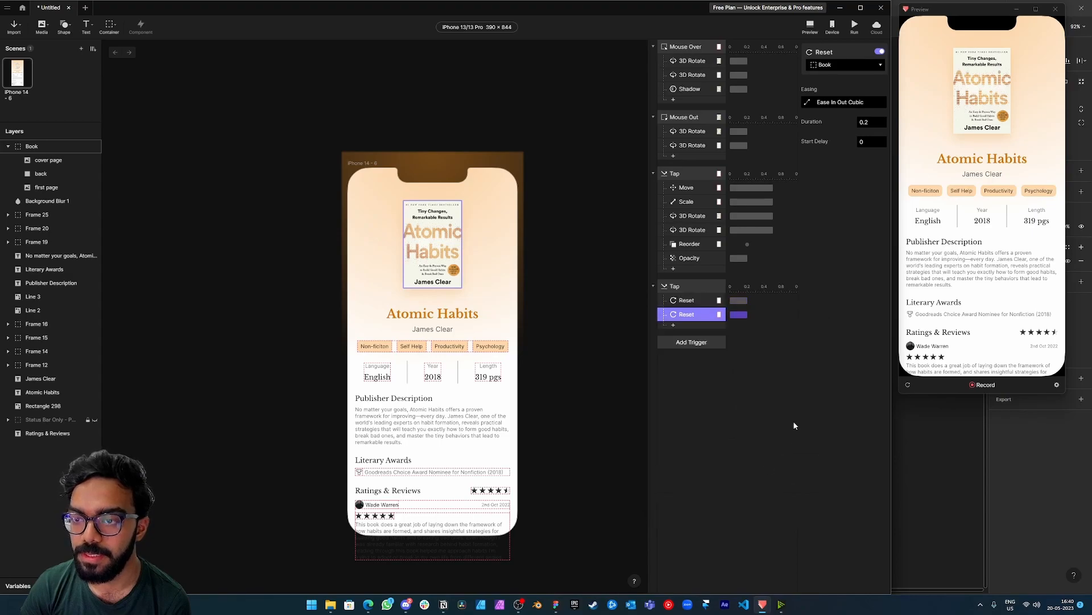
pyautogui.click(831, 66)
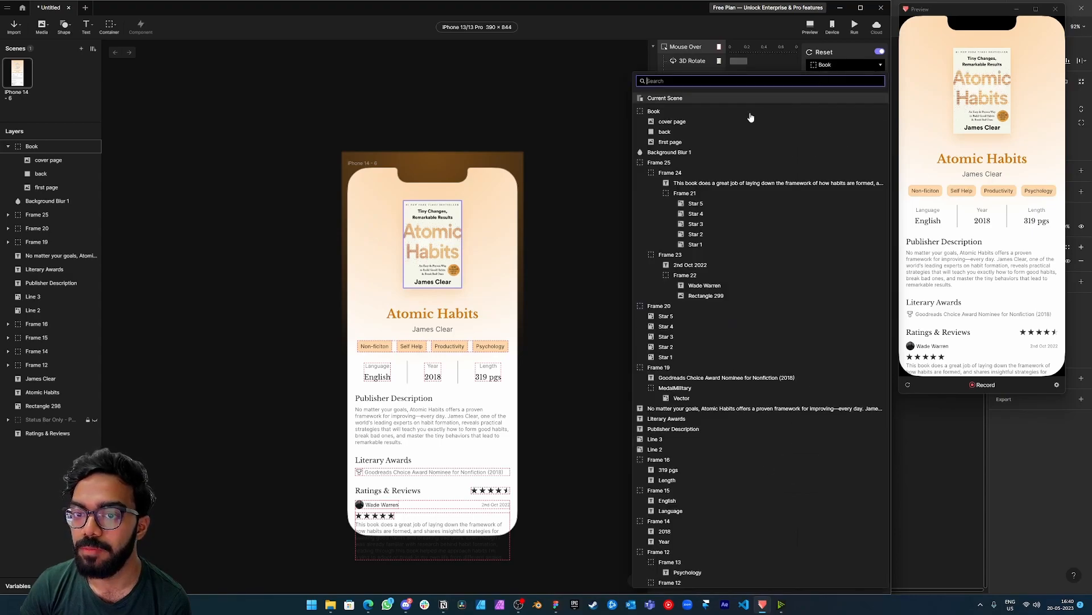
pyautogui.click(700, 155)
pyautogui.click(695, 302)
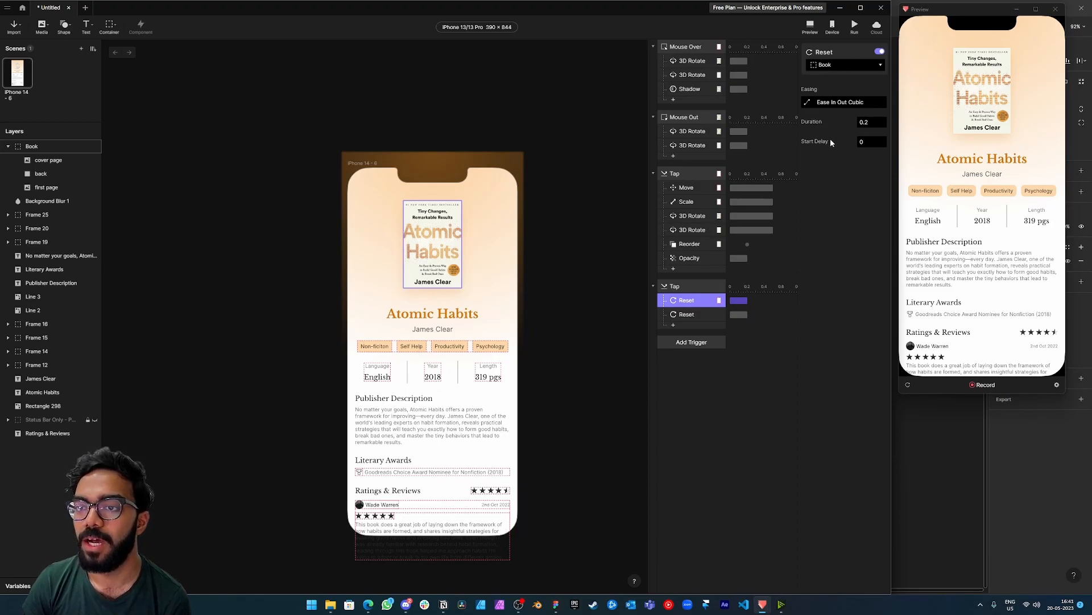
pyautogui.click(982, 91)
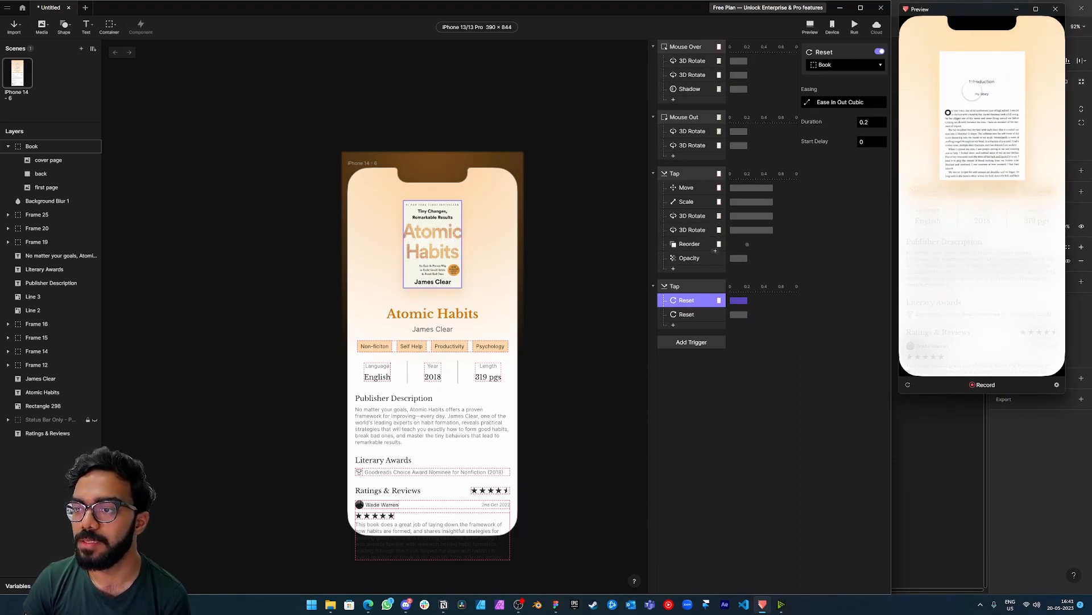
pyautogui.click(985, 359)
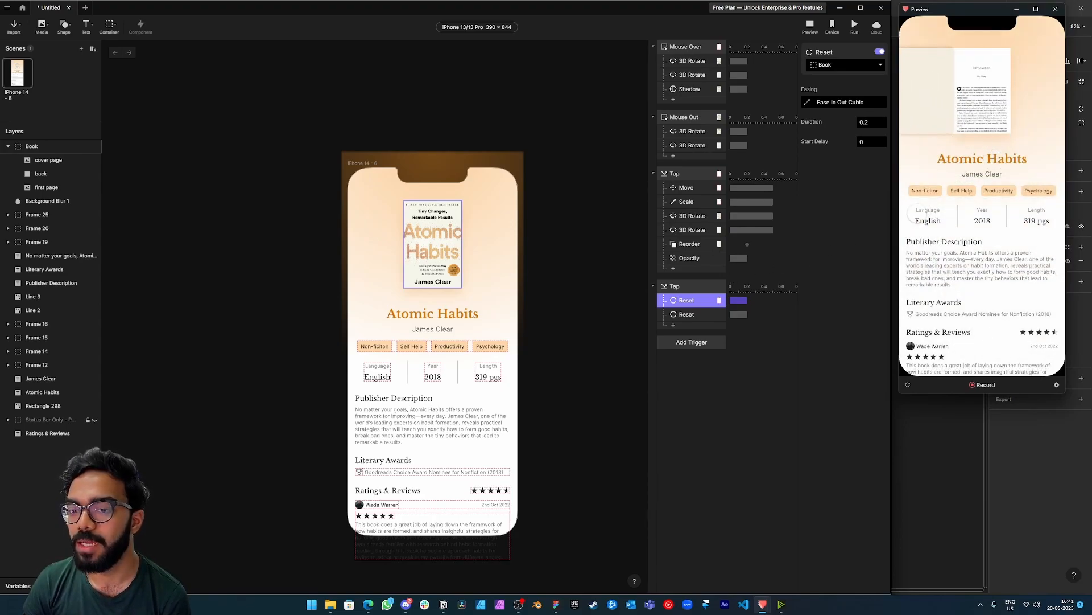
# Add a Reset response for the cover page to the background's Tap trigger and test it in the preview.
pyautogui.click(692, 216)
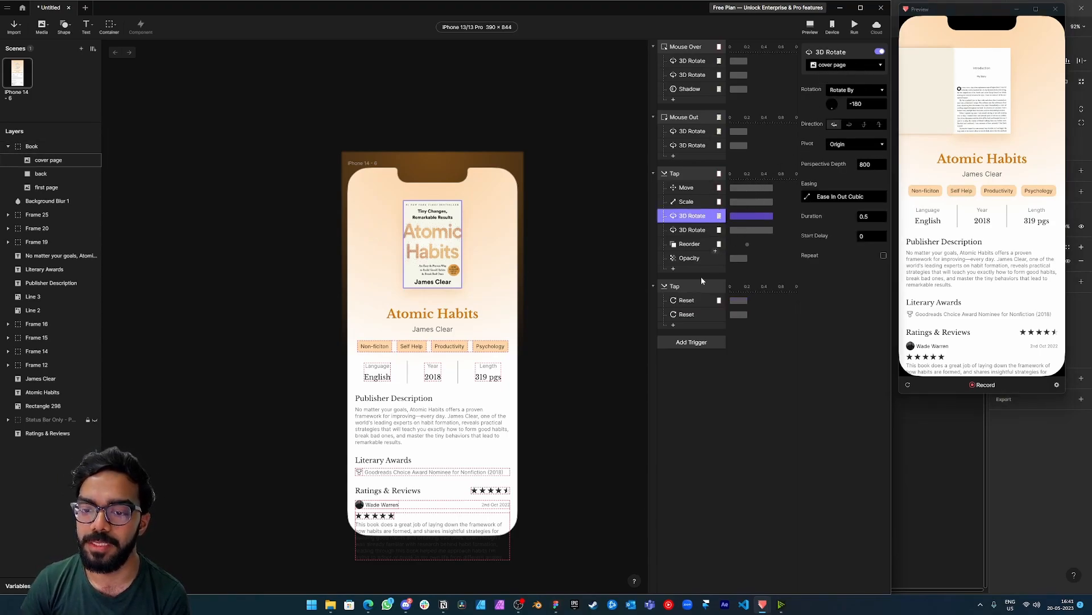
pyautogui.click(674, 326)
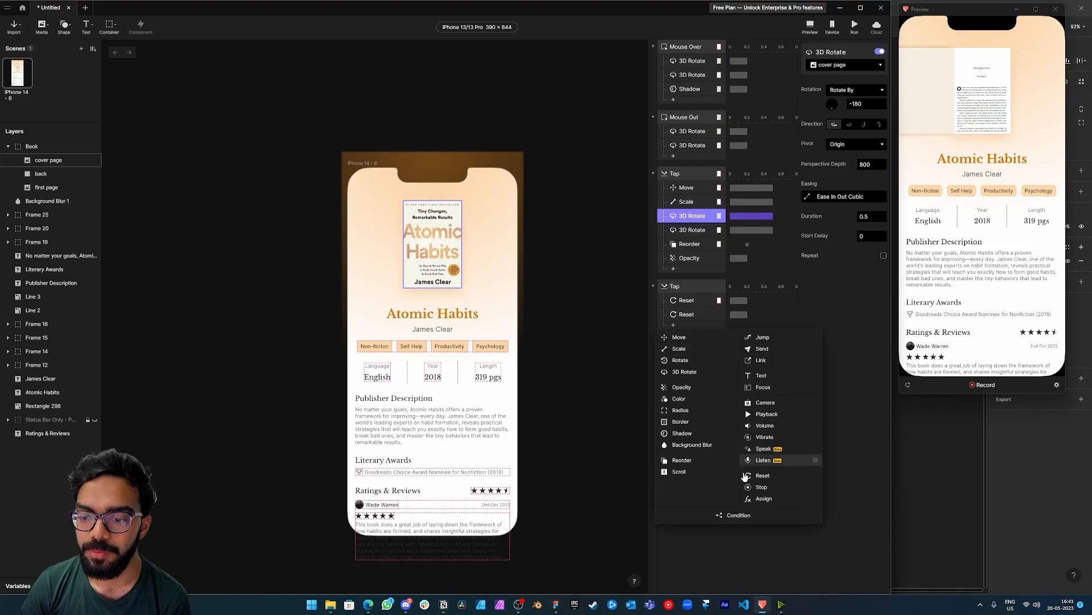
pyautogui.click(753, 482)
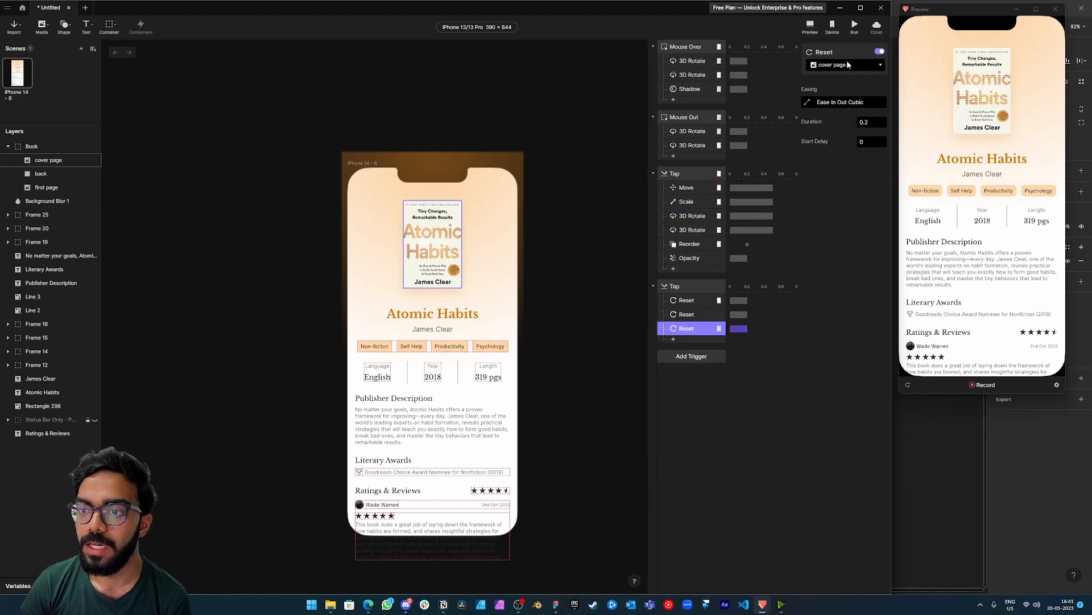
pyautogui.click(979, 114)
pyautogui.click(999, 325)
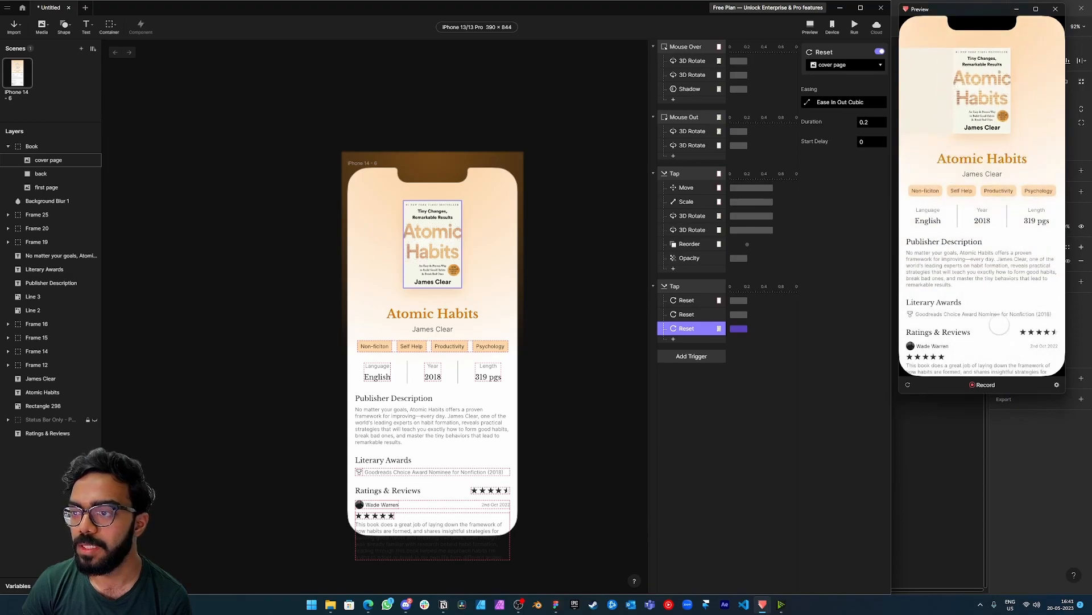
# Add a Reset response for the back layer to the background's Tap trigger.
pyautogui.click(674, 339)
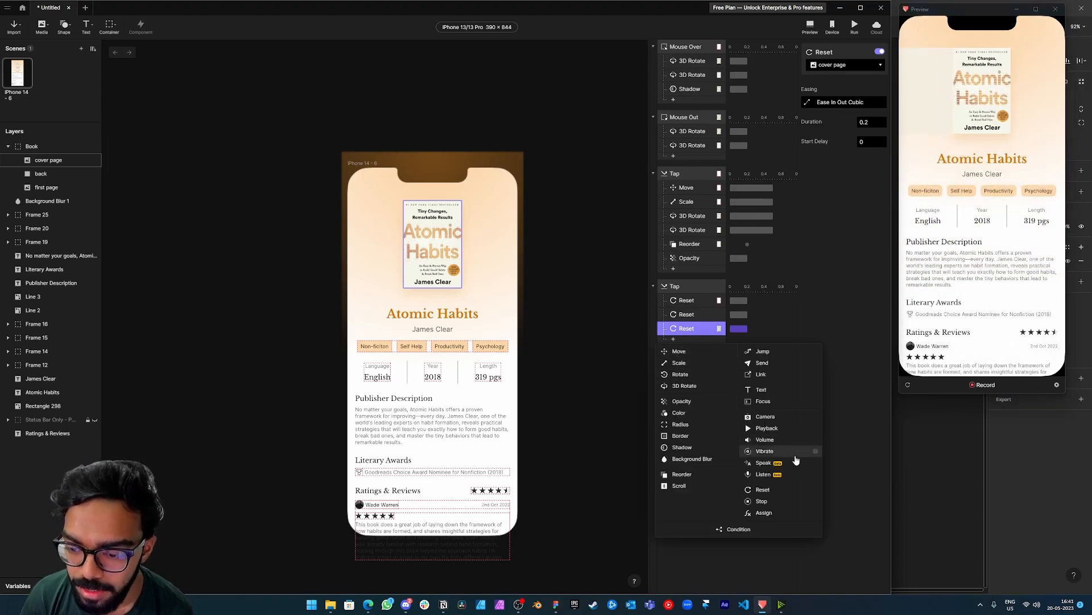
pyautogui.click(761, 489)
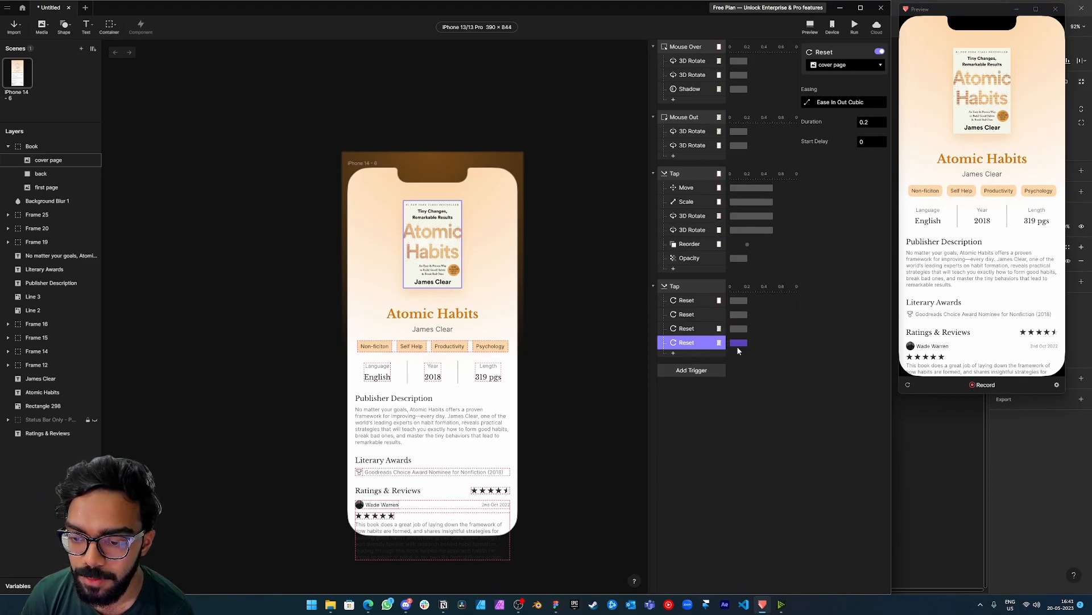
pyautogui.click(837, 66)
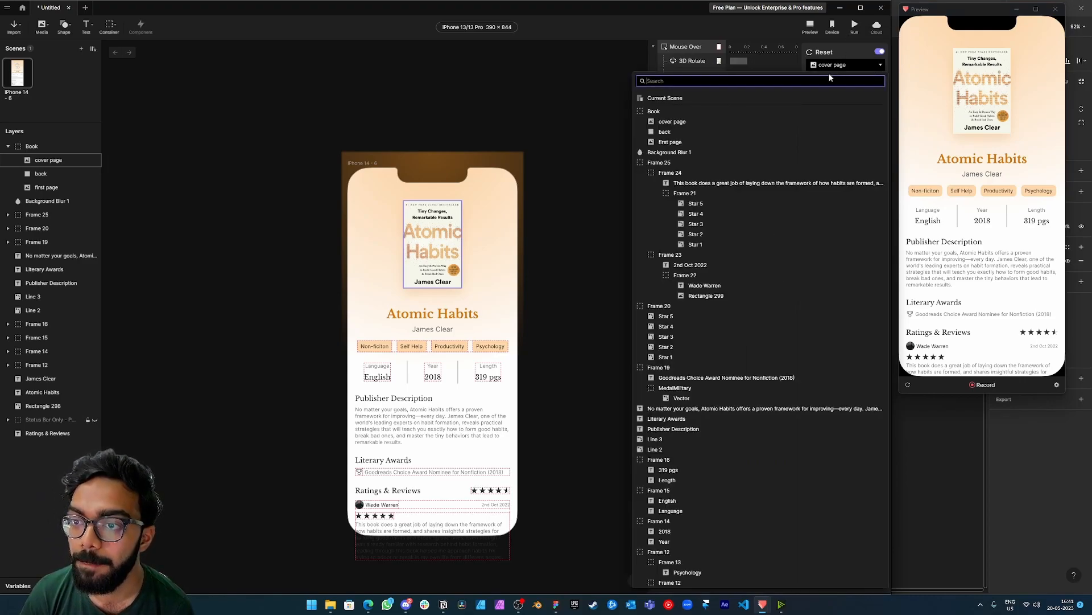
pyautogui.click(666, 134)
# Test opening and closing the book repeatedly in the preview and inspect the back layer's Reorder response.
pyautogui.click(977, 140)
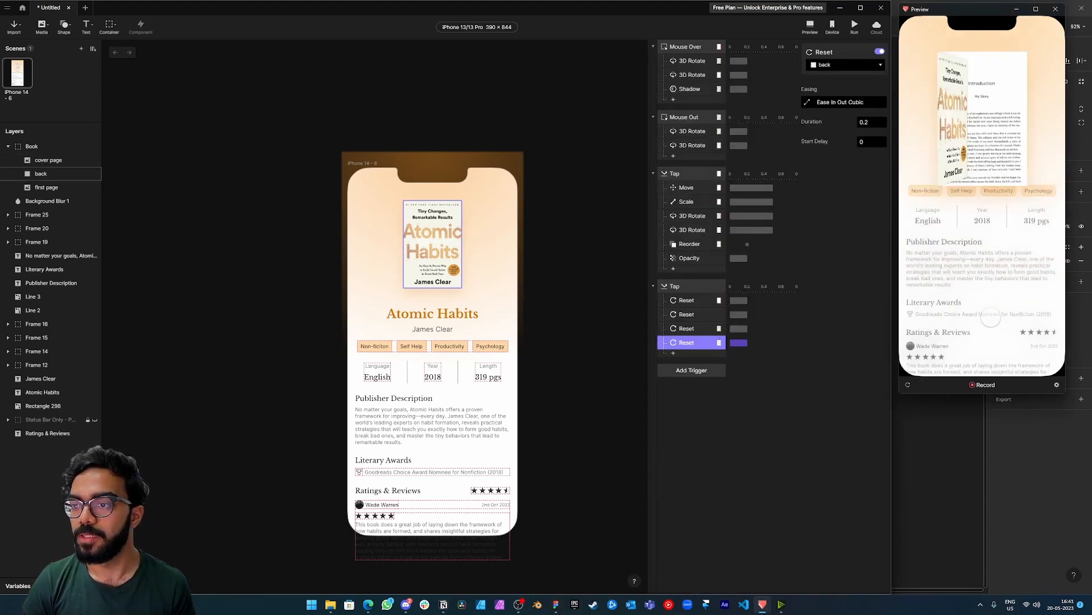
pyautogui.click(983, 111)
pyautogui.click(992, 297)
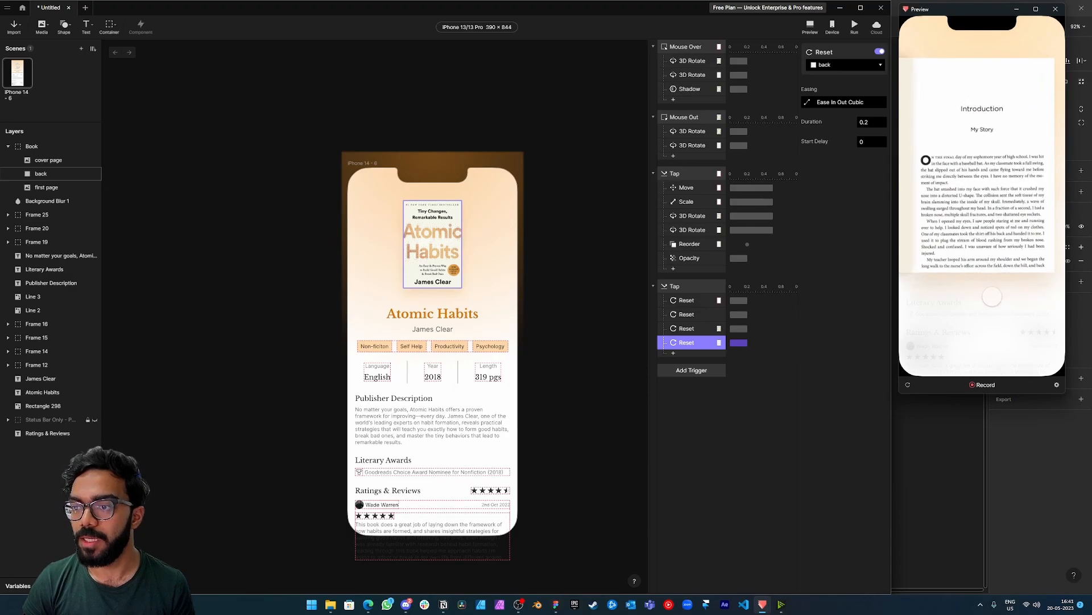
pyautogui.click(983, 131)
pyautogui.click(985, 322)
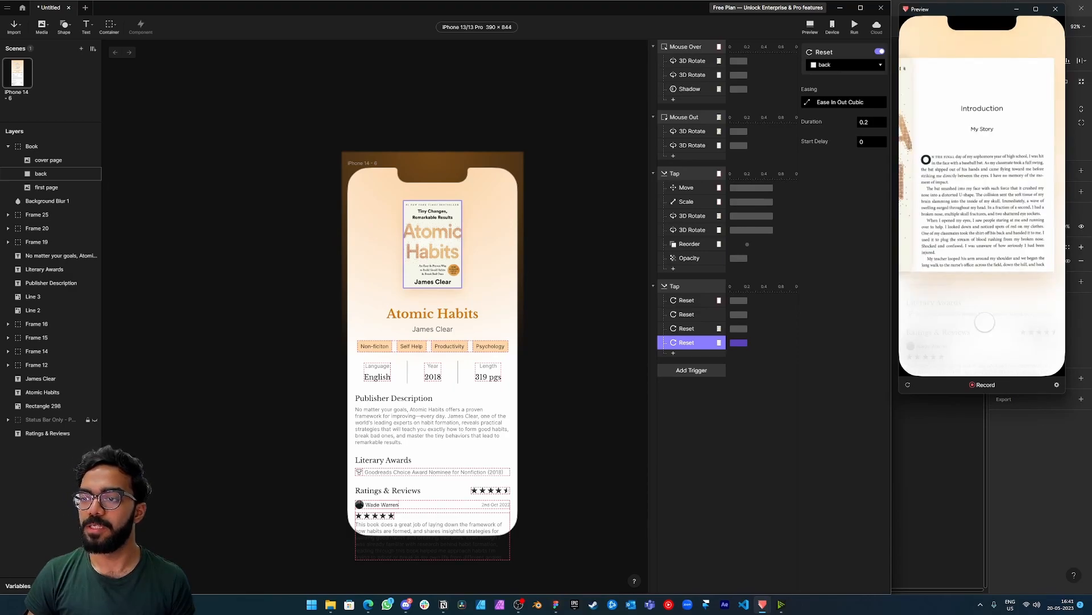
pyautogui.click(982, 132)
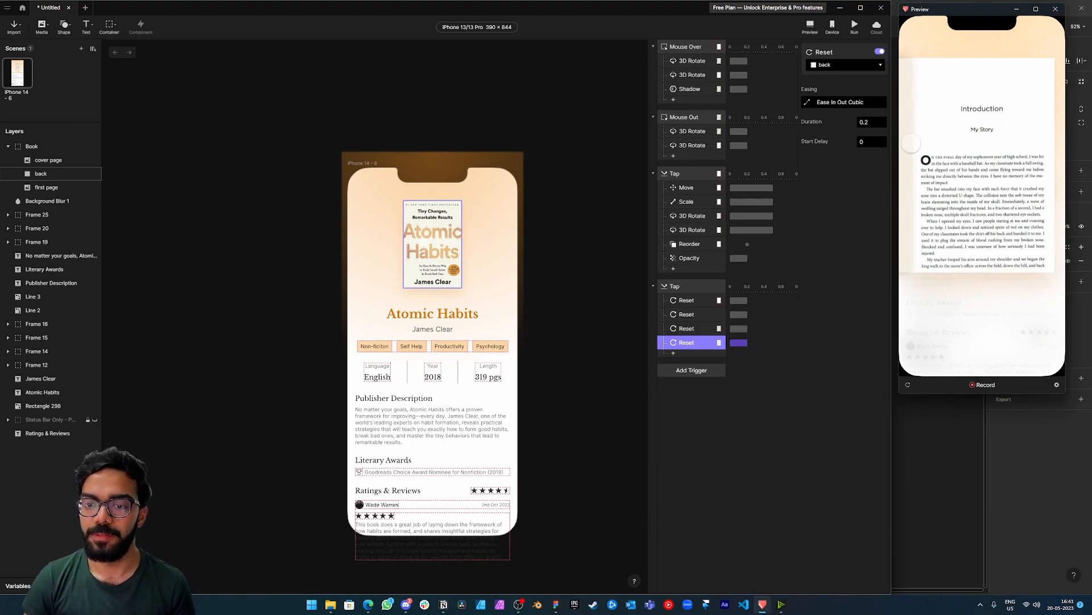
pyautogui.click(690, 248)
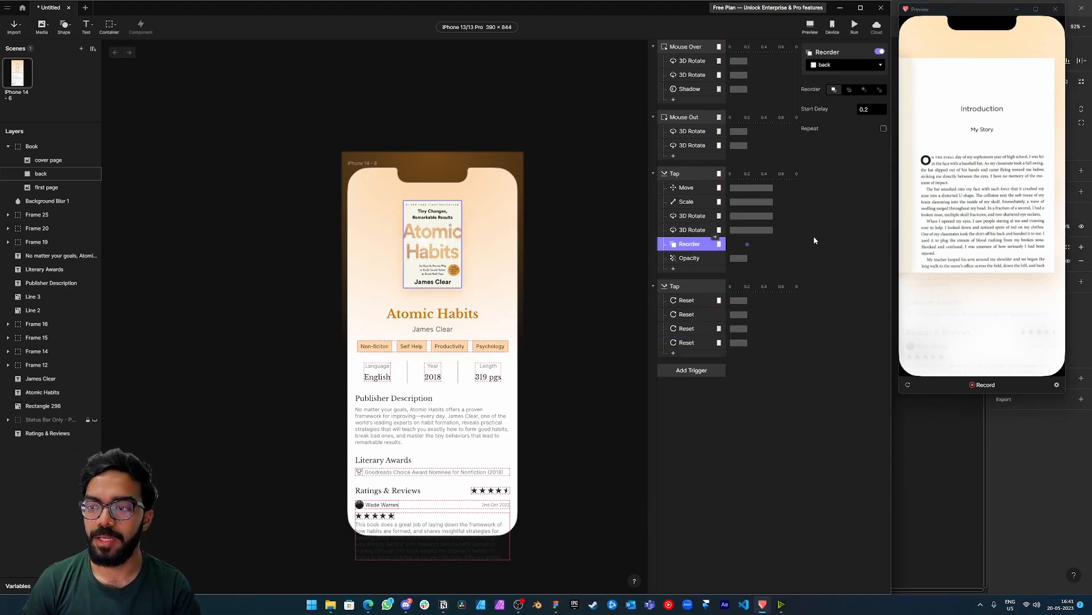
pyautogui.click(965, 316)
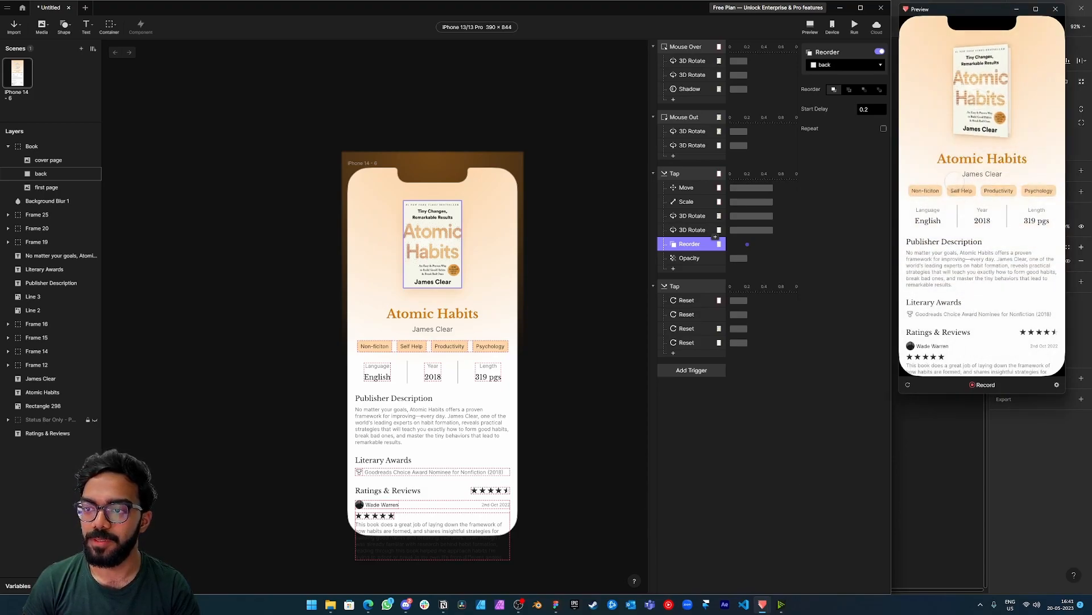
# Delete the Reset responses for the back layer and the cover page from the background's Tap trigger.
pyautogui.click(699, 342)
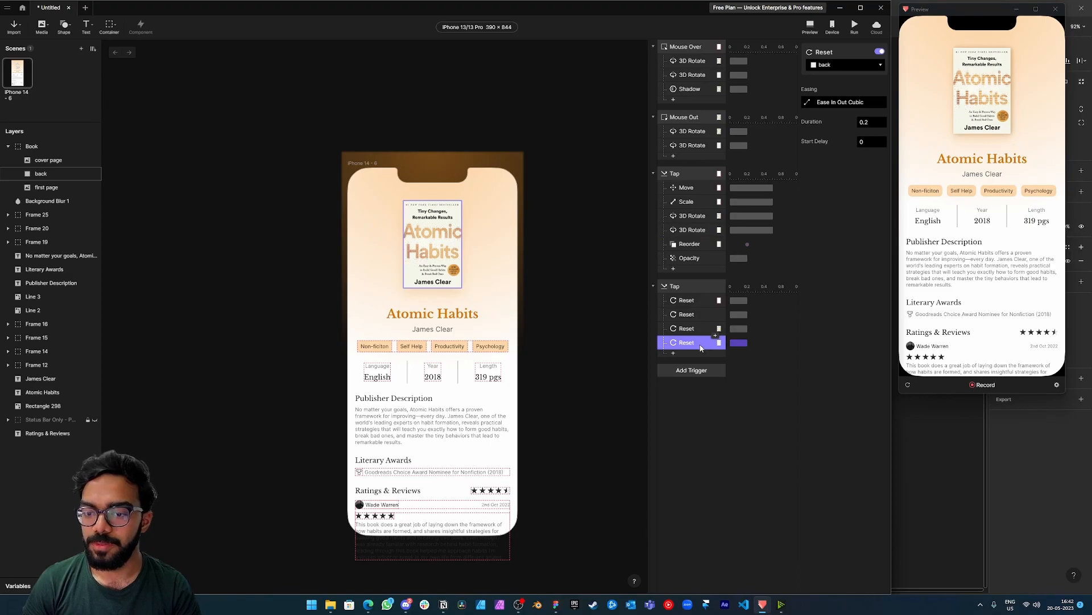
pyautogui.press('Delete')
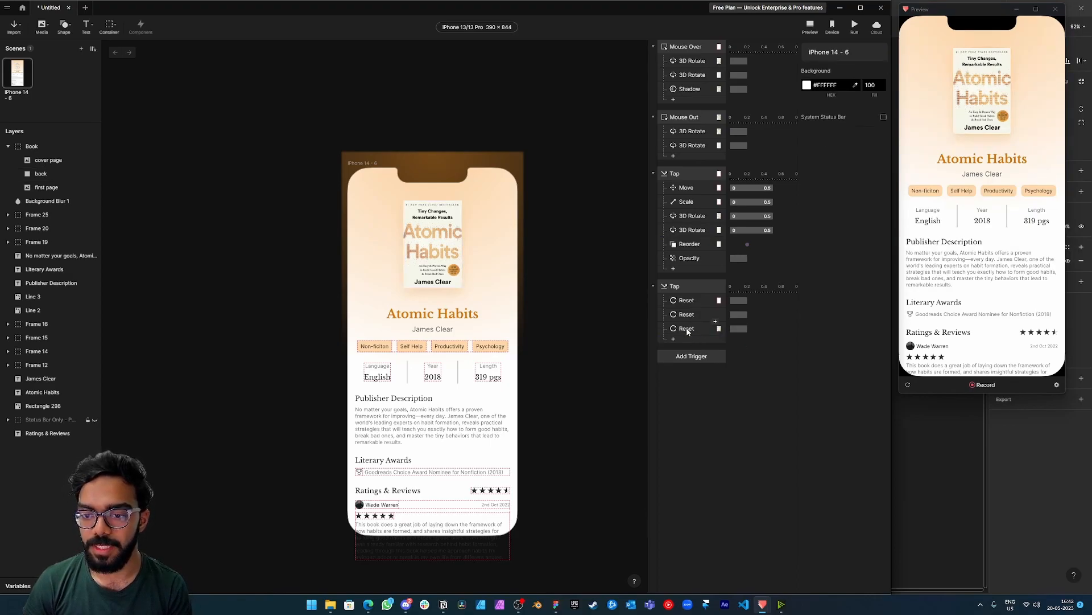
pyautogui.click(688, 330)
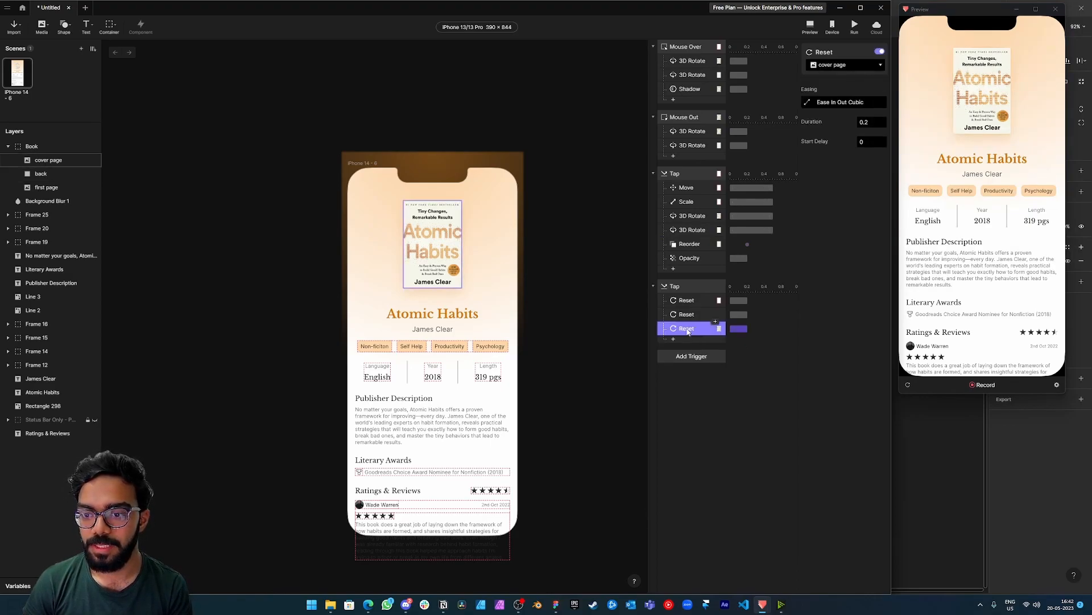
pyautogui.press('Delete')
# Add a 3D Rotate response for the cover page to the background's Tap trigger, rotating it by 180.
pyautogui.click(674, 326)
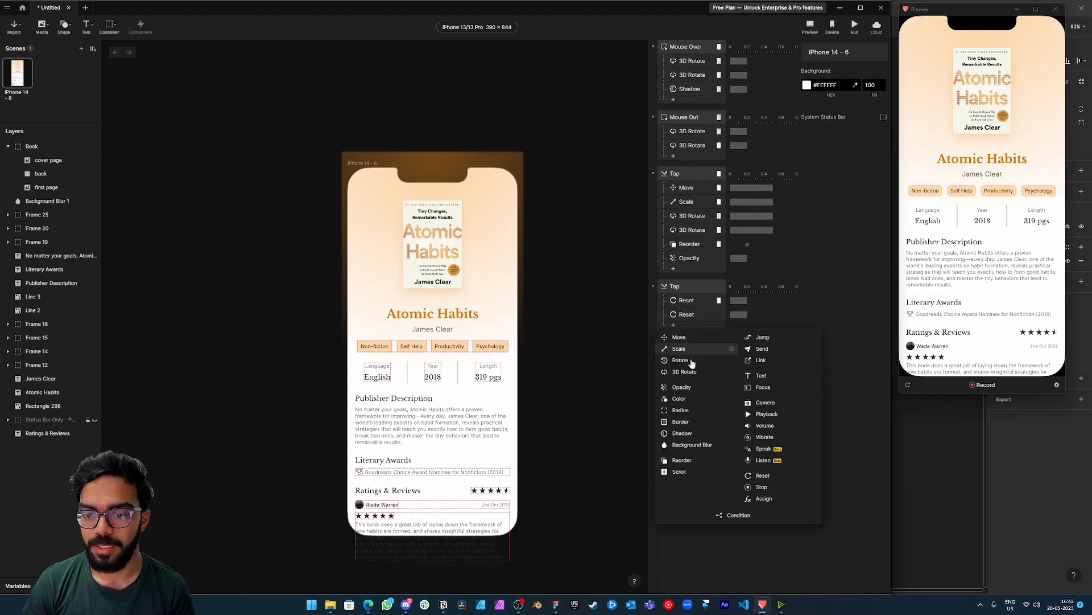
pyautogui.click(685, 371)
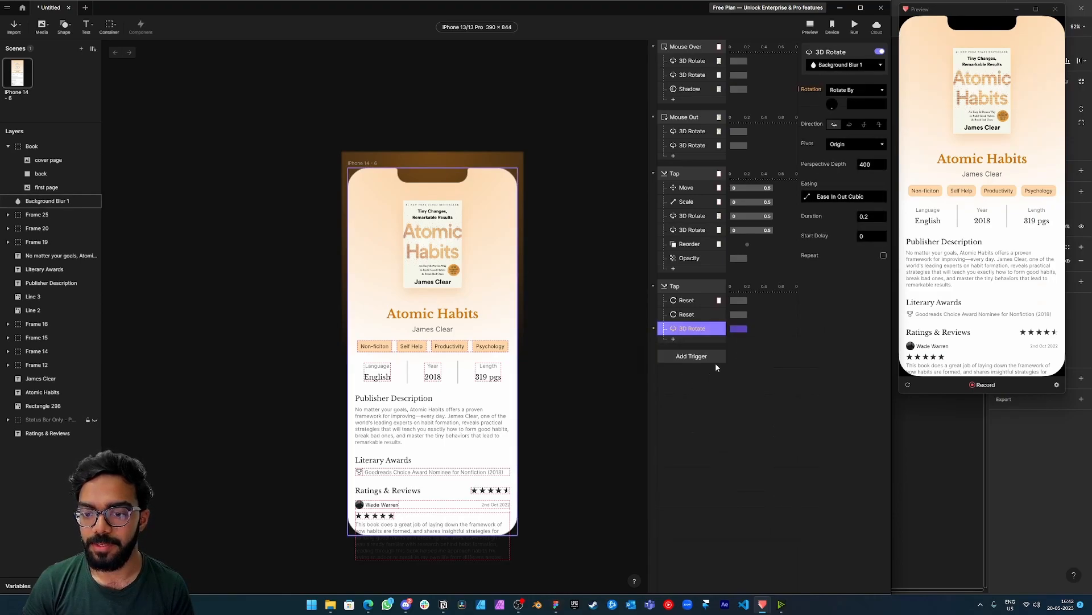
pyautogui.click(693, 216)
pyautogui.click(690, 330)
pyautogui.click(843, 68)
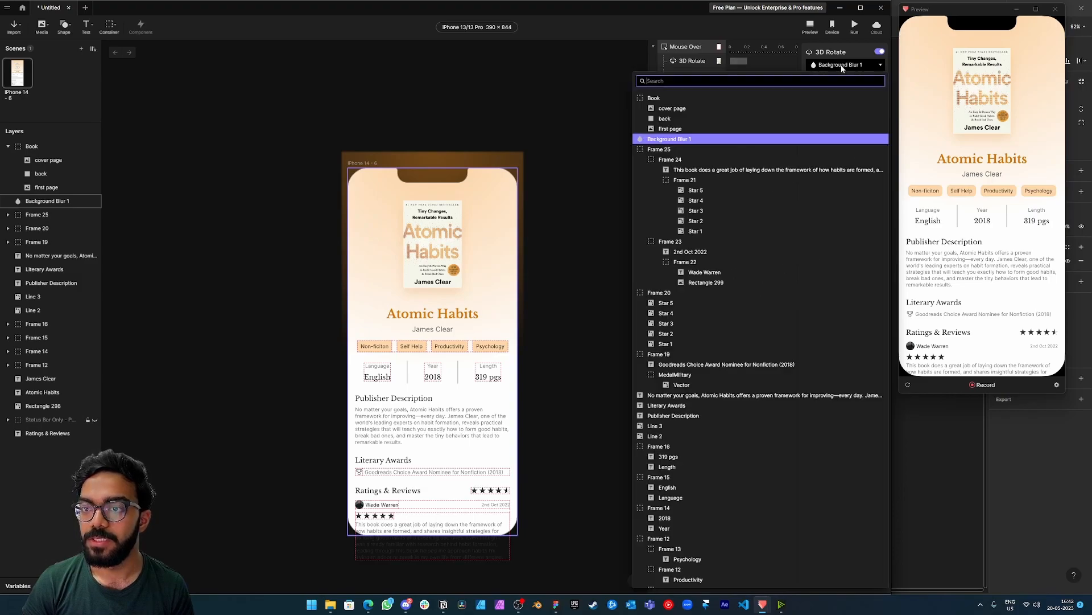
pyautogui.click(685, 110)
pyautogui.click(858, 102)
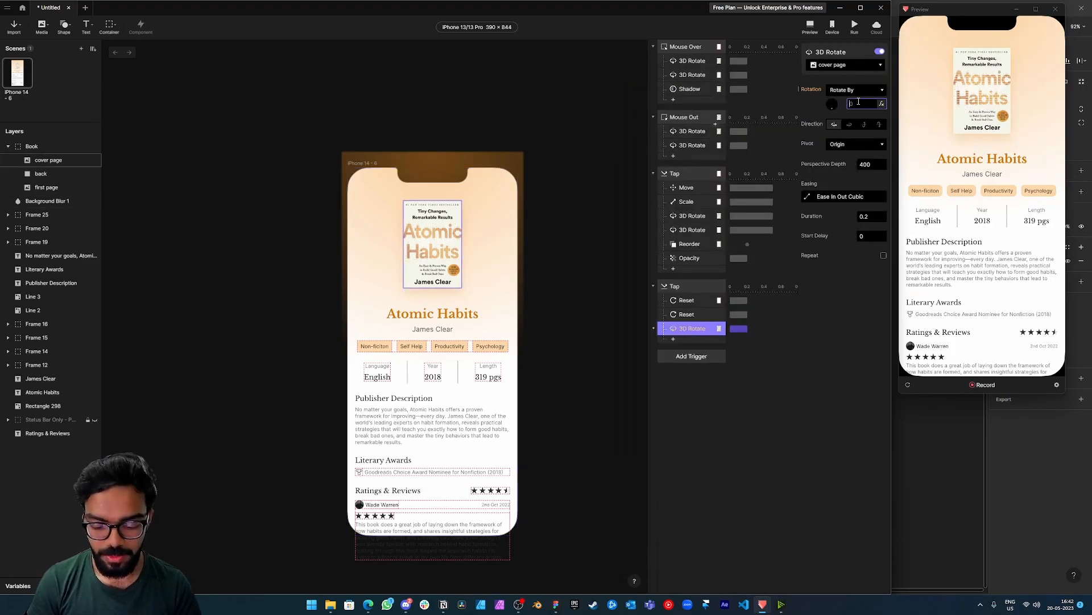
pyautogui.press('Return')
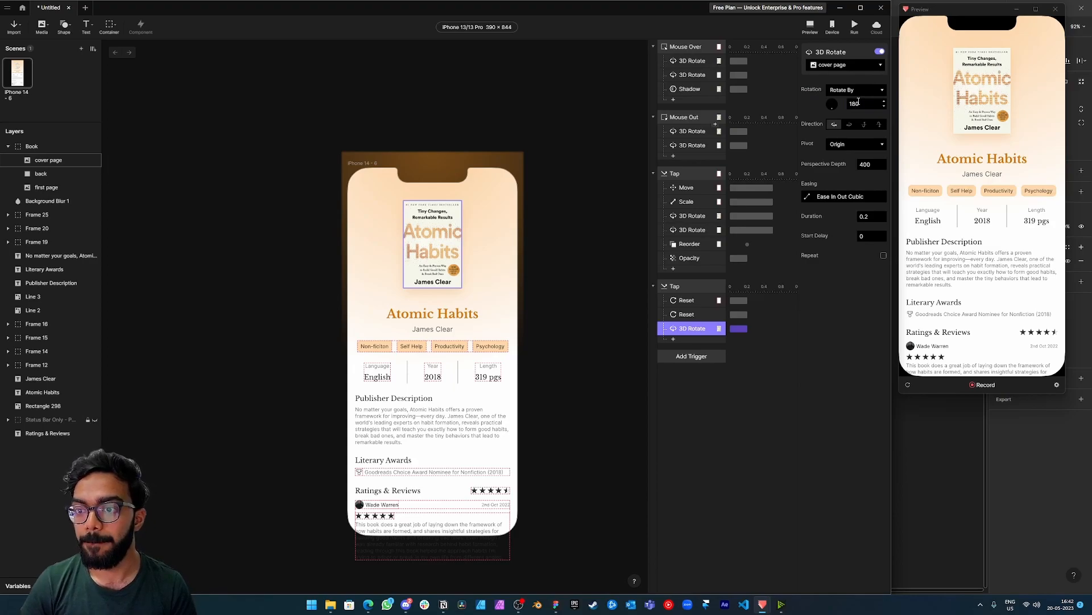
# Set the perspective depth of the cover page's 3D Rotate response in the background's Tap trigger to 800.
pyautogui.doubleClick(865, 164)
pyautogui.write('800')
pyautogui.press('Return')
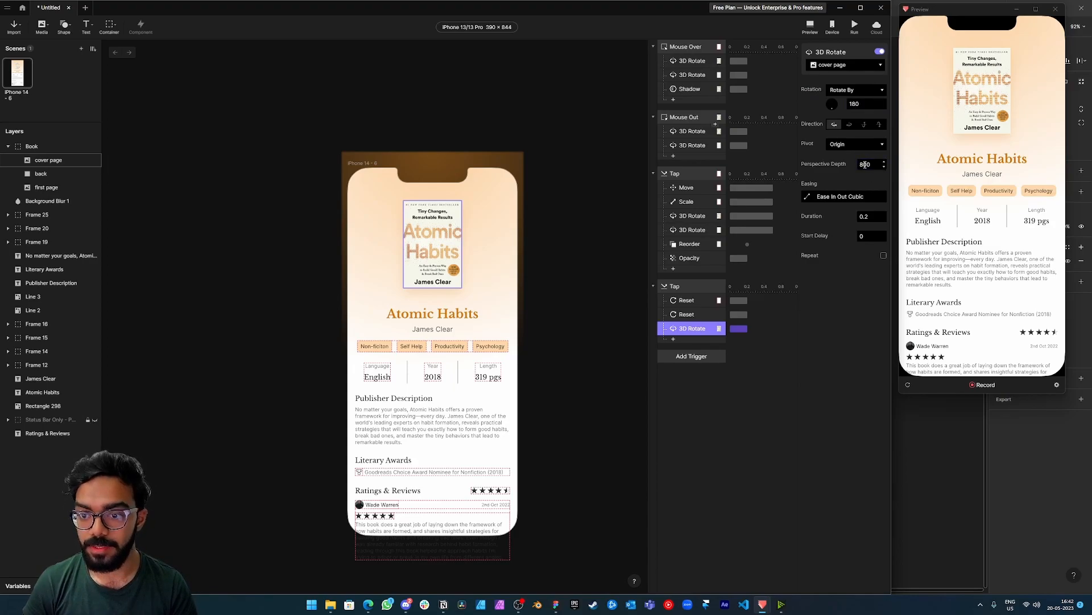
# Duplicate the cover page's 3D Rotate response for the back layer and test opening and closing the book in the preview.
pyautogui.rightClick(695, 333)
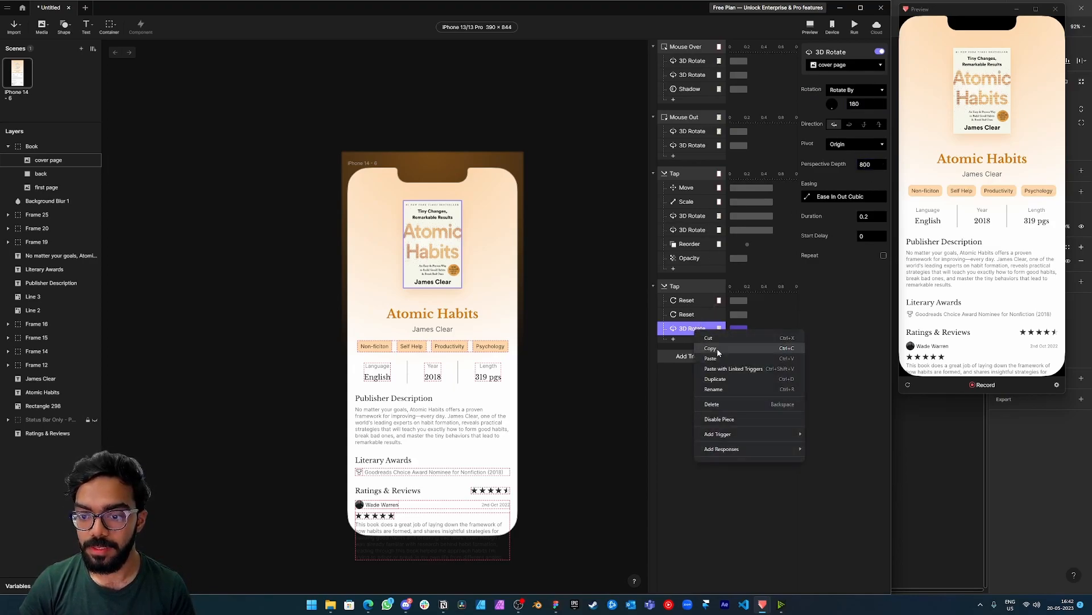
pyautogui.click(730, 380)
pyautogui.click(841, 66)
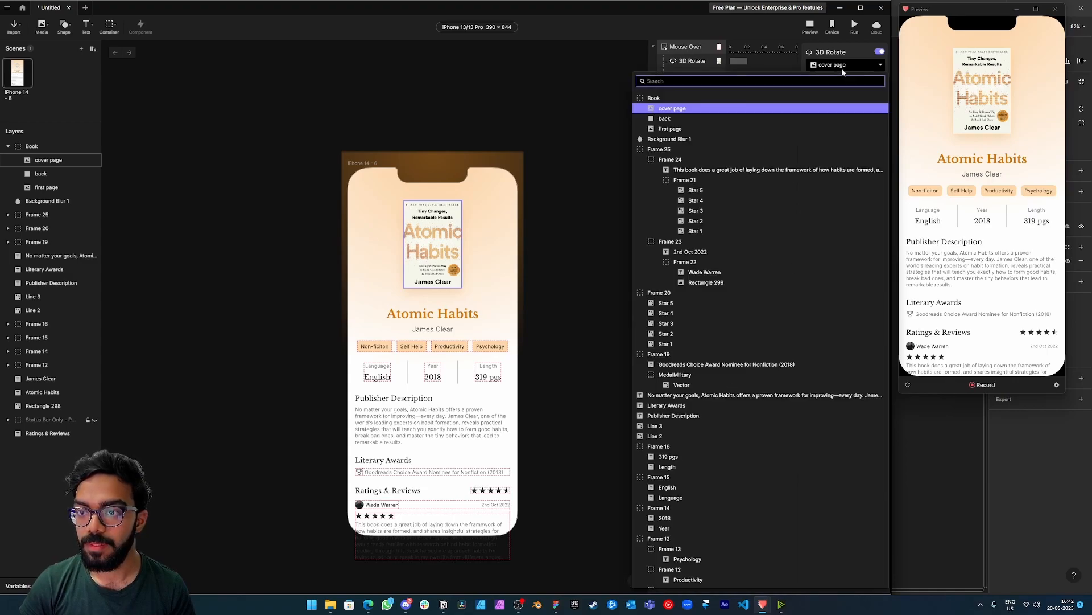
pyautogui.click(740, 123)
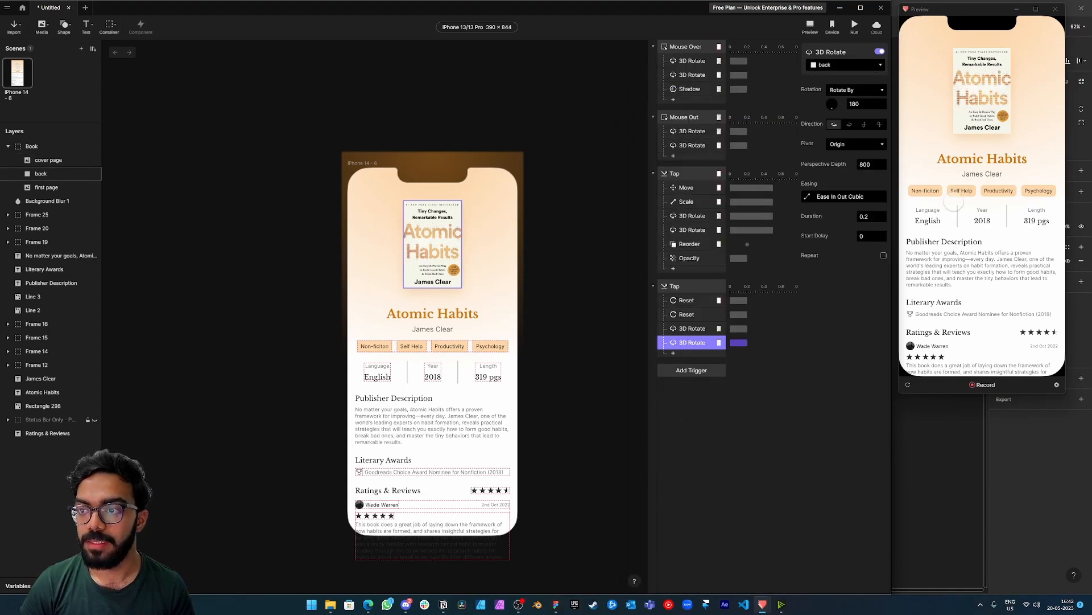
pyautogui.click(982, 91)
pyautogui.click(994, 307)
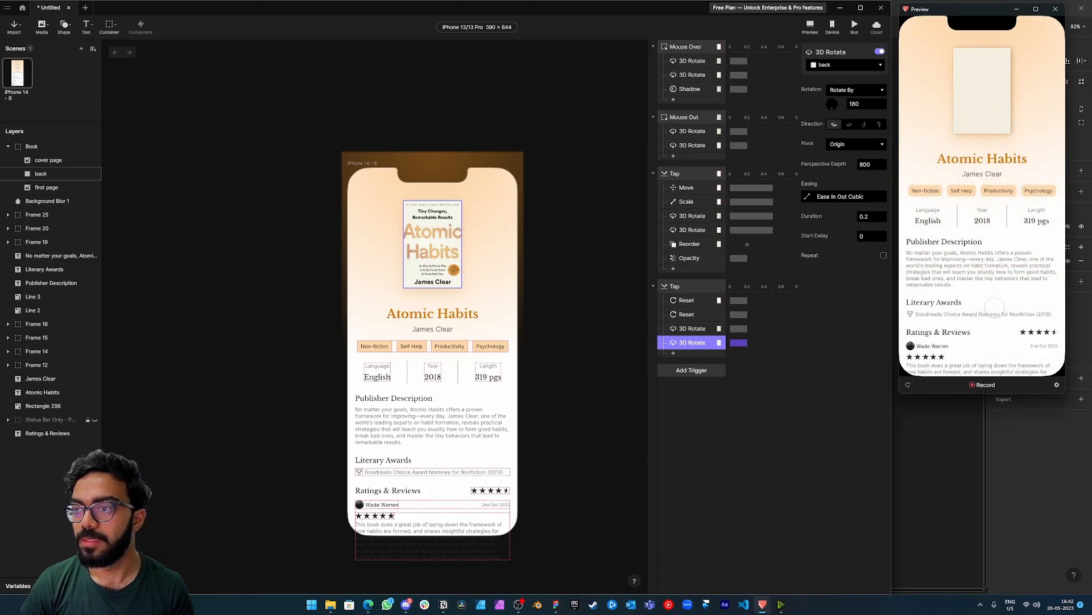
# Add a Reorder response for the back layer to the background's Tap trigger that sends it behind, comparing it with the book's Tap Reorder response.
pyautogui.click(673, 354)
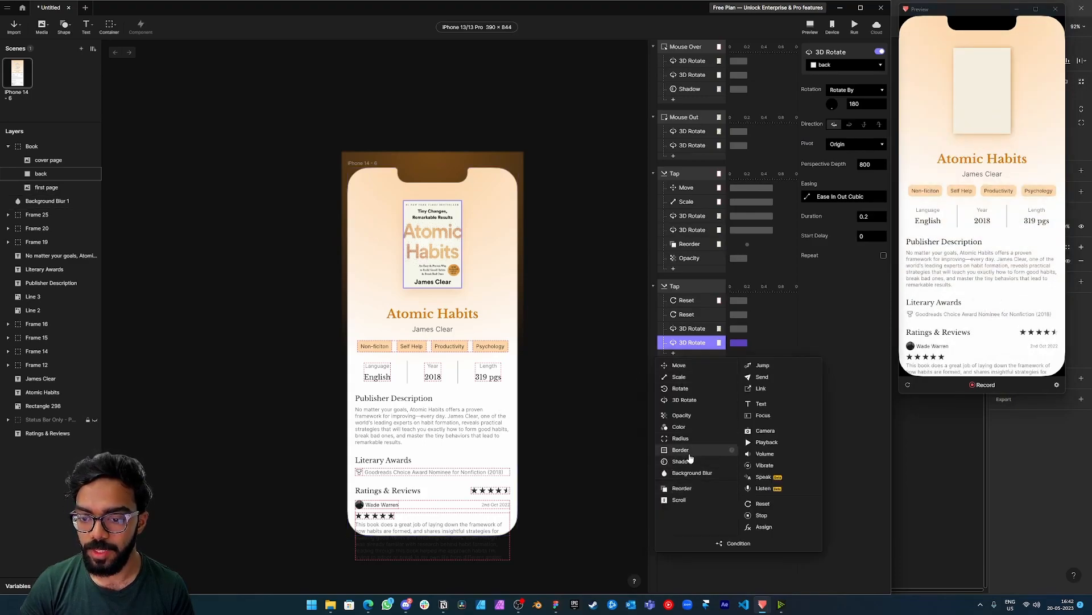
pyautogui.click(689, 489)
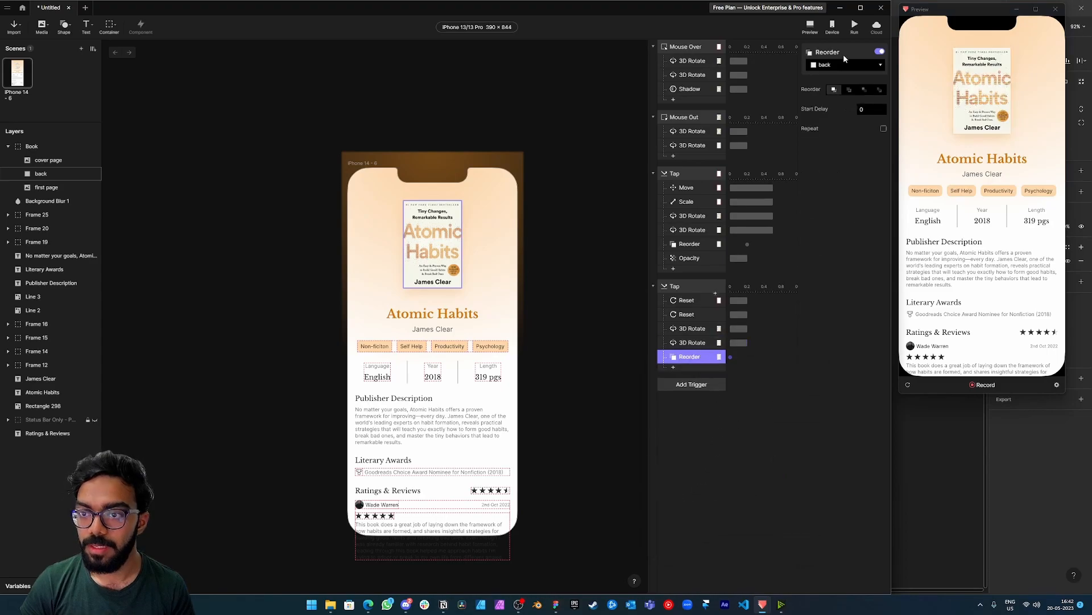
pyautogui.click(849, 91)
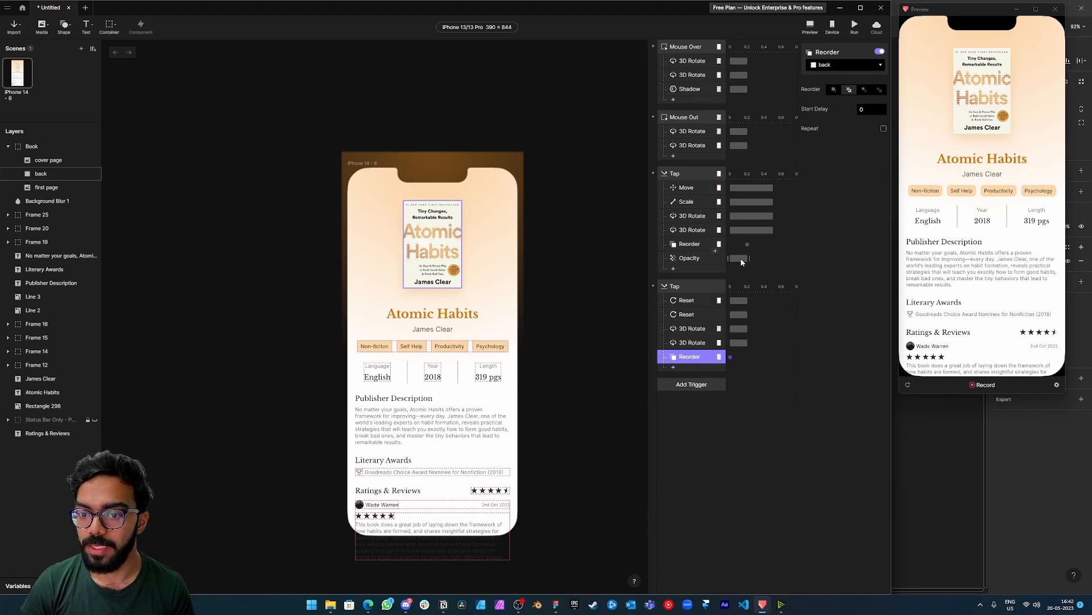
pyautogui.click(746, 243)
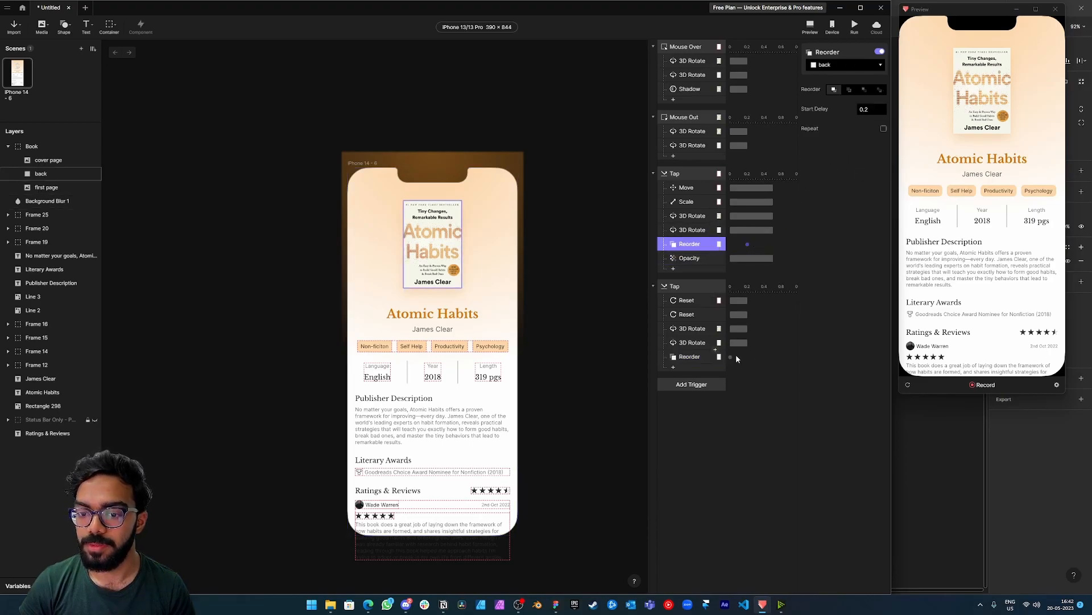
pyautogui.click(706, 358)
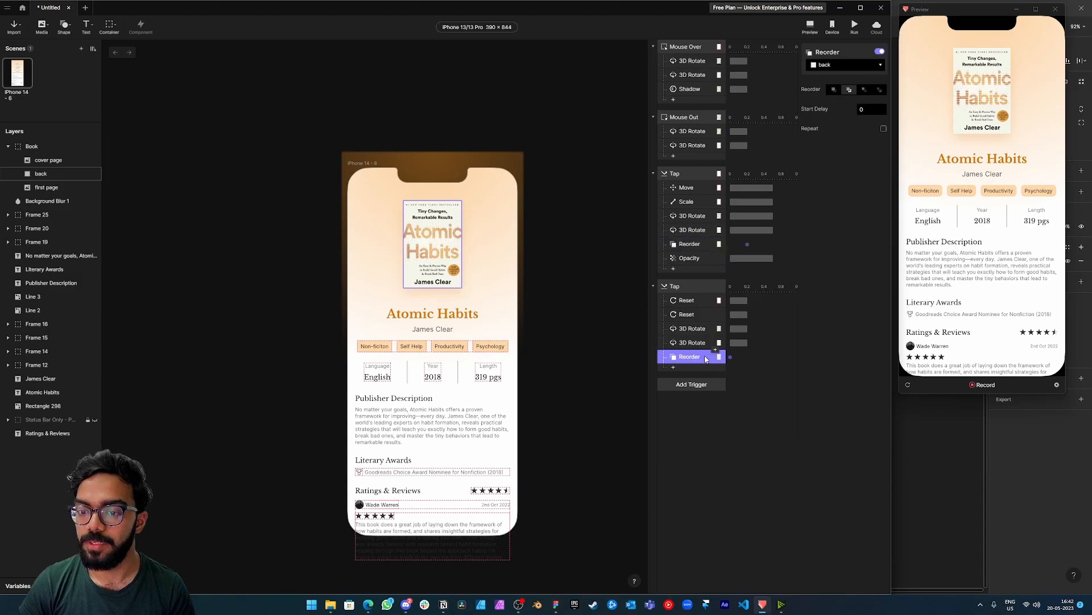
# Set the background Tap trigger's Reset and 3D Rotate durations to 0.5 and its Reorder start delay to 0.2.
pyautogui.click(706, 302)
pyautogui.click(869, 120)
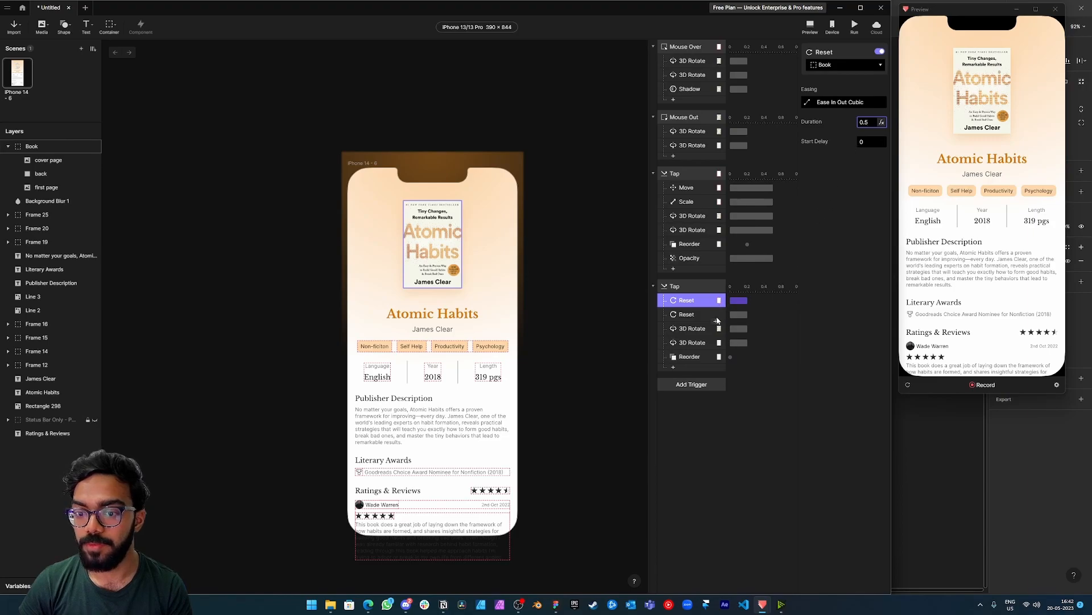
pyautogui.click(706, 356)
pyautogui.click(869, 109)
pyautogui.write('.2')
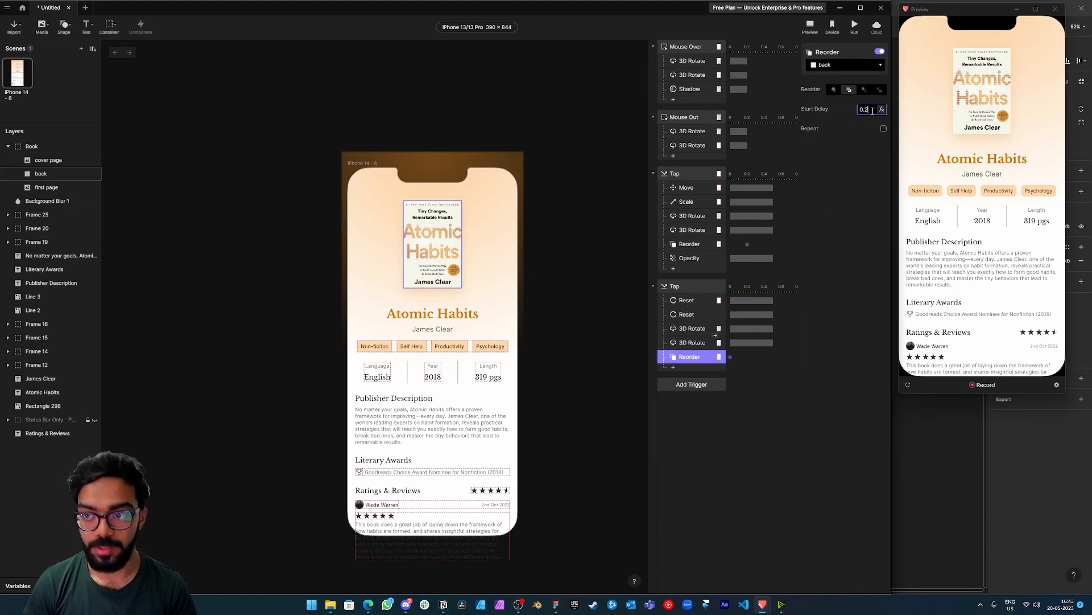
# Test opening and closing the book in the preview to check the timing of the back layer's Reorder response.
pyautogui.click(987, 95)
pyautogui.click(986, 314)
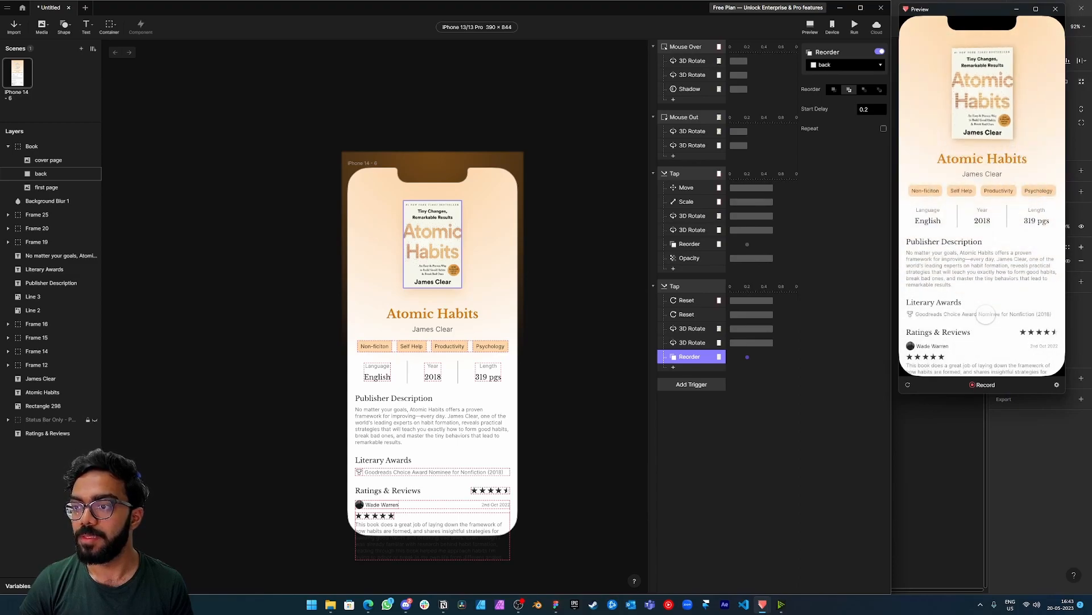
pyautogui.click(1003, 278)
pyautogui.click(1005, 293)
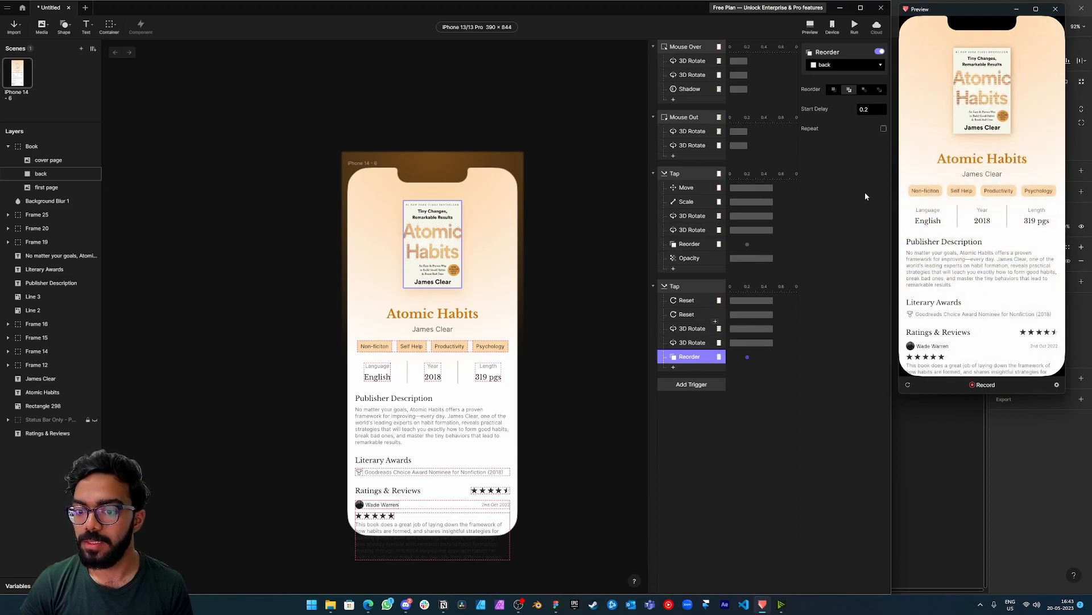
# Set the start delay of the background Tap's Reorder response to 0.1 and try the book in the preview.
pyautogui.click(867, 110)
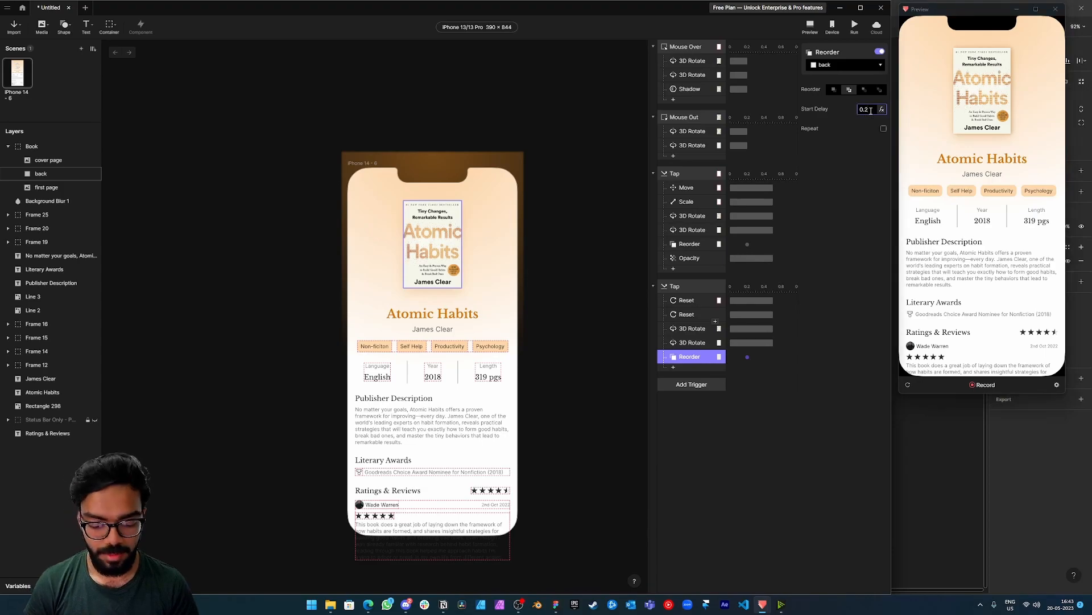
pyautogui.press('Return')
pyautogui.click(974, 117)
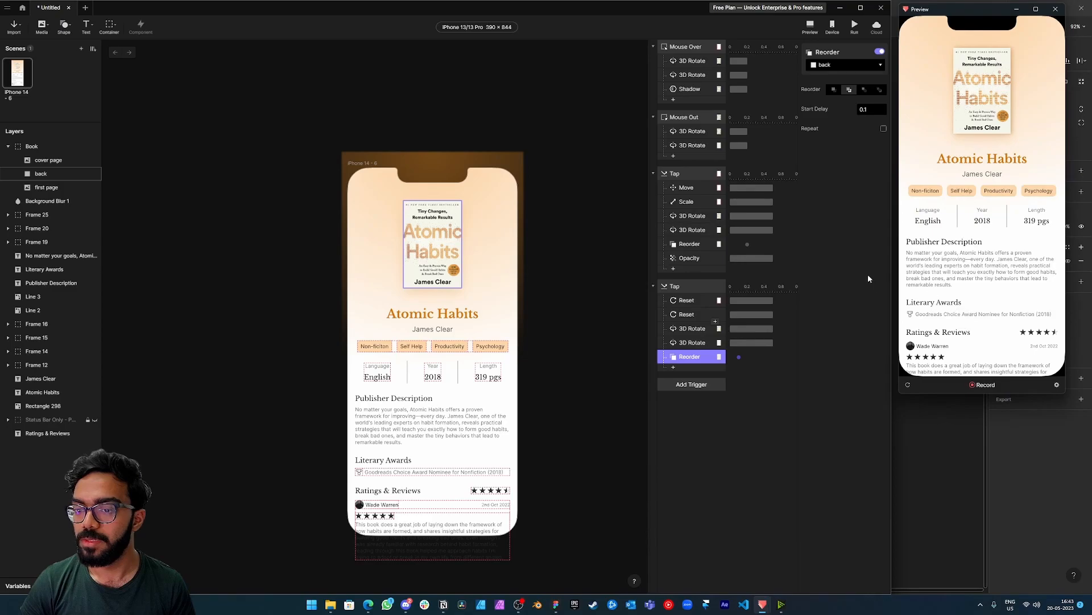
# Set the start delay of the background Tap's Reorder response to 0.3.
pyautogui.click(869, 108)
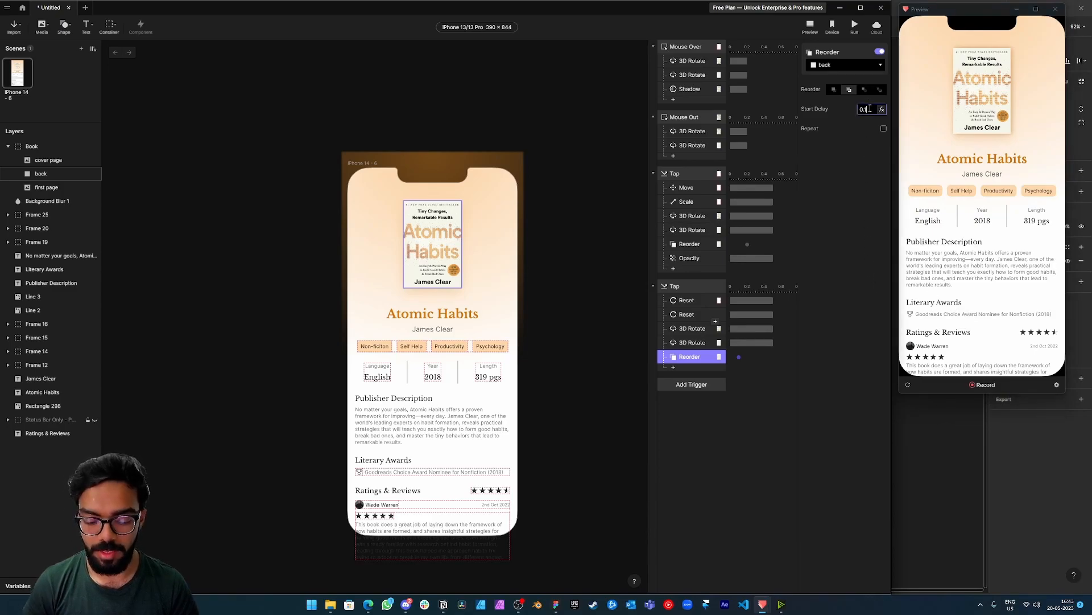
pyautogui.press('BackSpace')
pyautogui.write('3')
pyautogui.press('Return')
# Test the book's opening and closing animation repeatedly in the preview, and restart the preview.
pyautogui.click(989, 348)
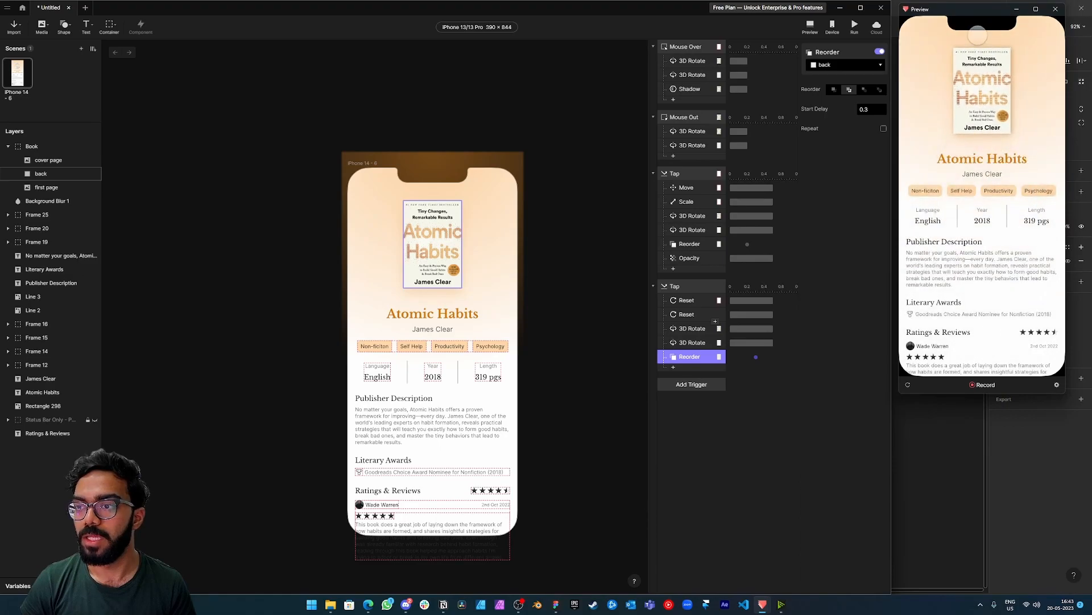
pyautogui.click(984, 343)
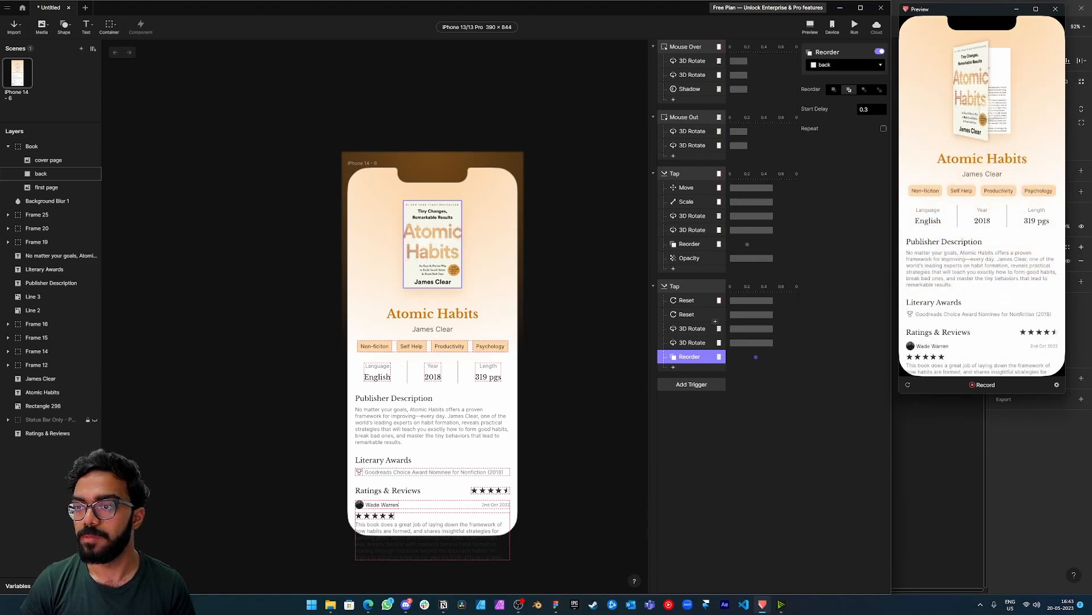
pyautogui.click(985, 116)
pyautogui.click(980, 343)
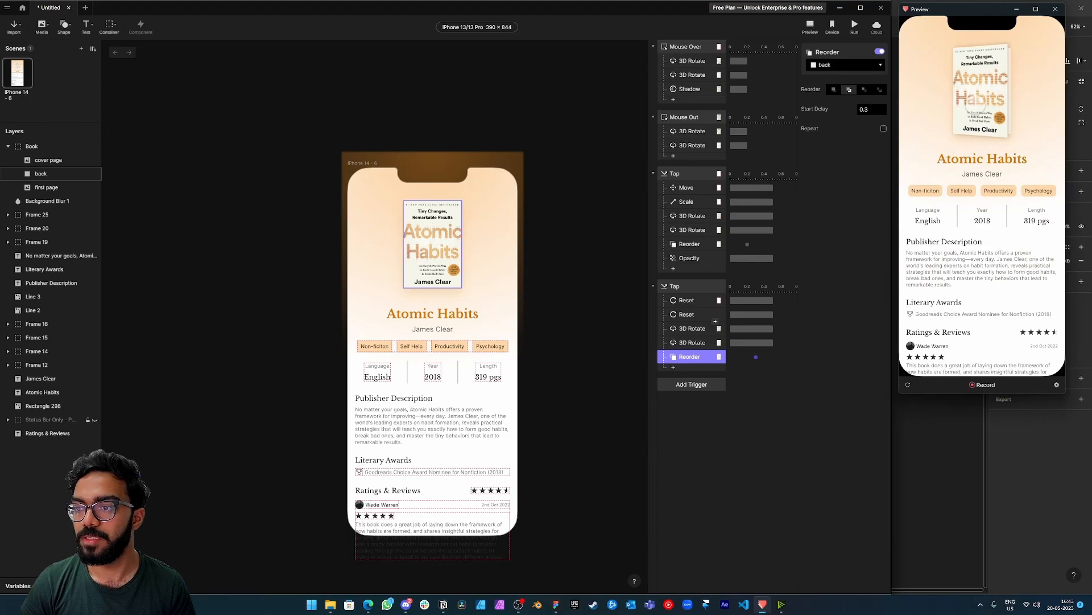
pyautogui.click(984, 117)
pyautogui.click(992, 341)
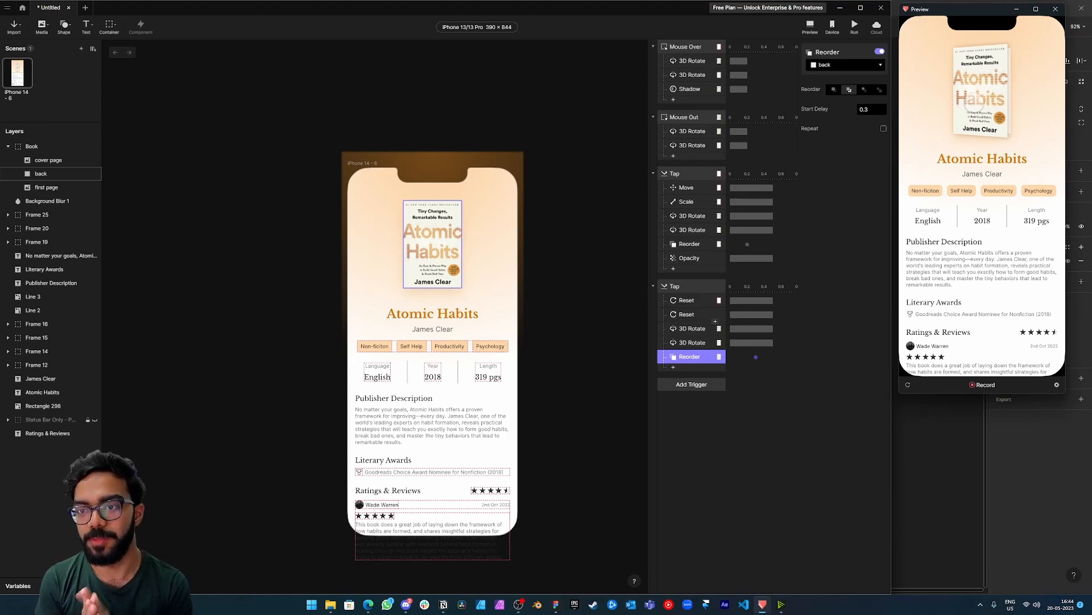
pyautogui.click(974, 102)
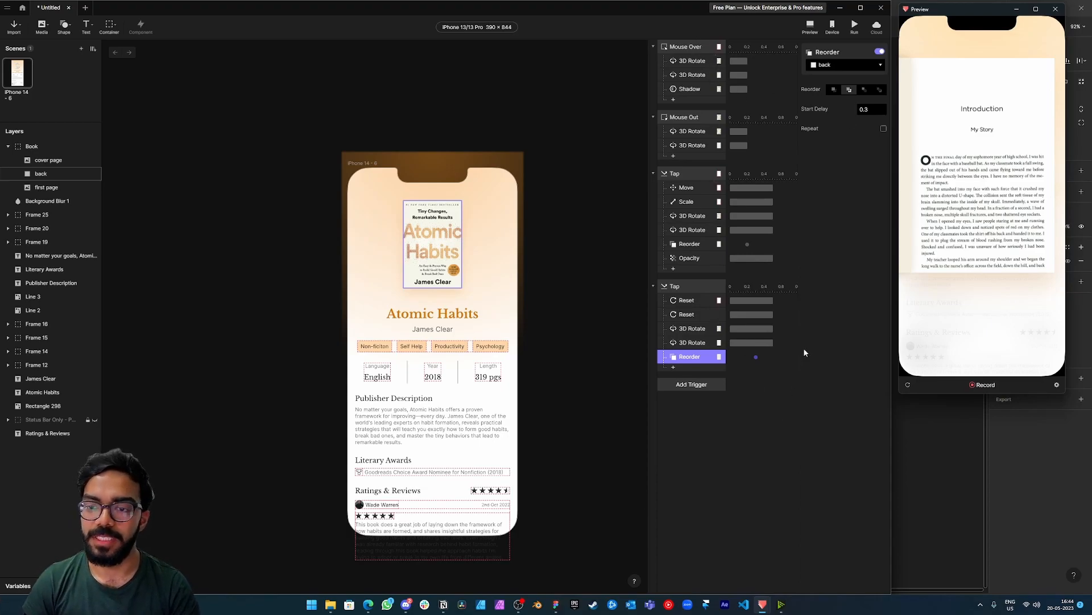
pyautogui.click(908, 385)
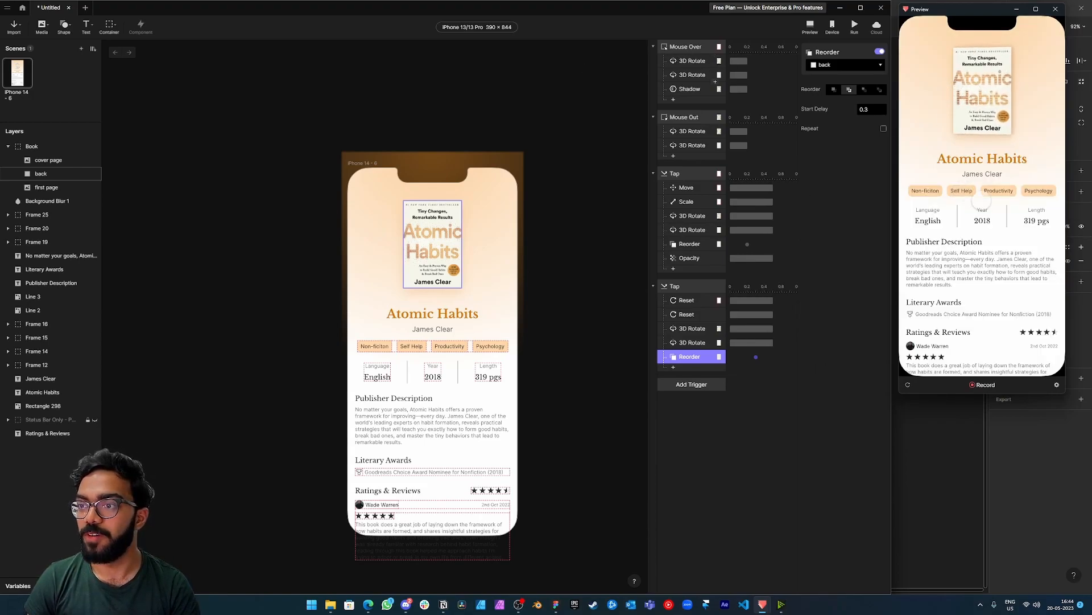
# Set the easing of the Mouse Over 3D Rotate responses for the back layer and the cover page to Spring.
pyautogui.click(700, 62)
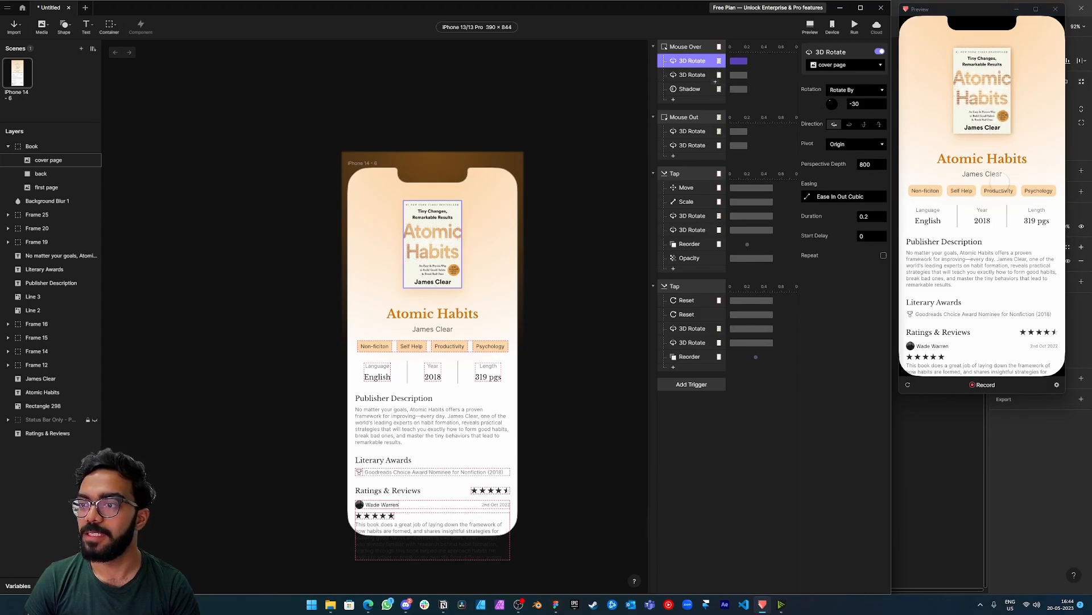
pyautogui.click(690, 77)
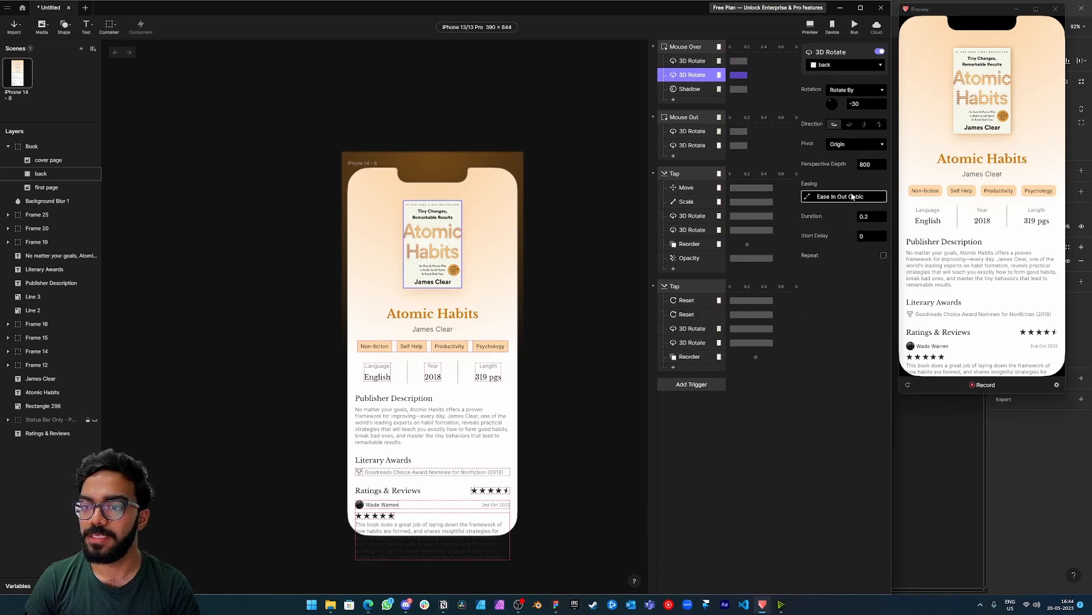
pyautogui.click(808, 196)
pyautogui.click(716, 100)
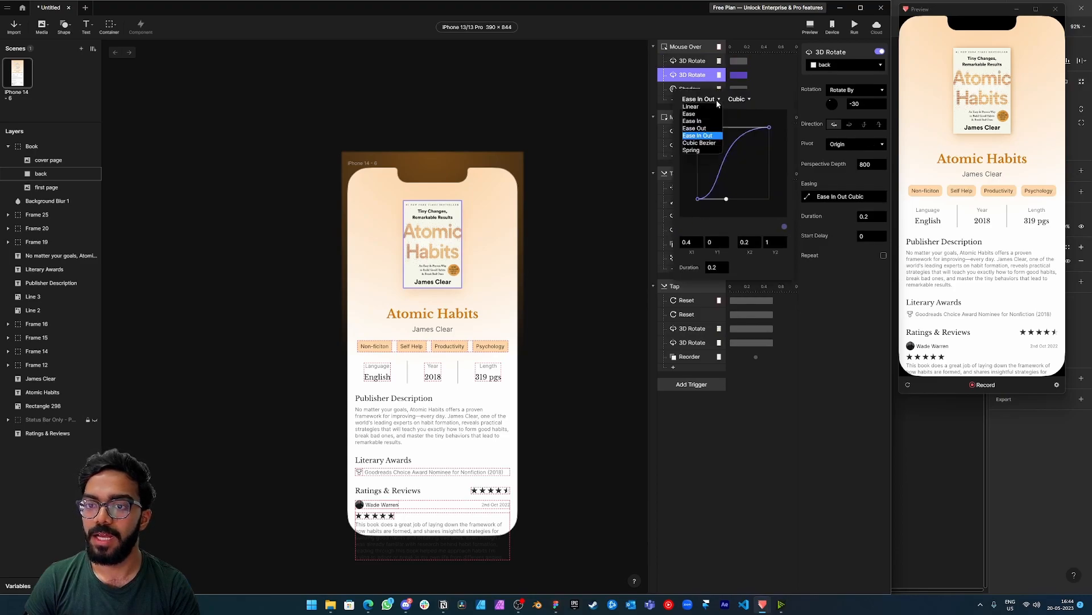
pyautogui.click(701, 150)
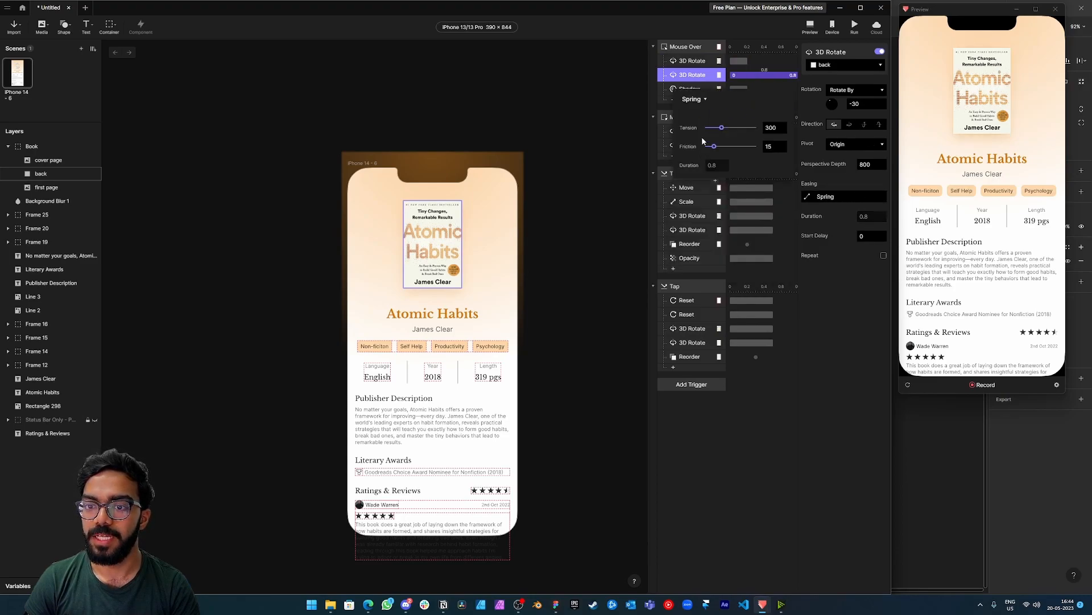
pyautogui.click(693, 62)
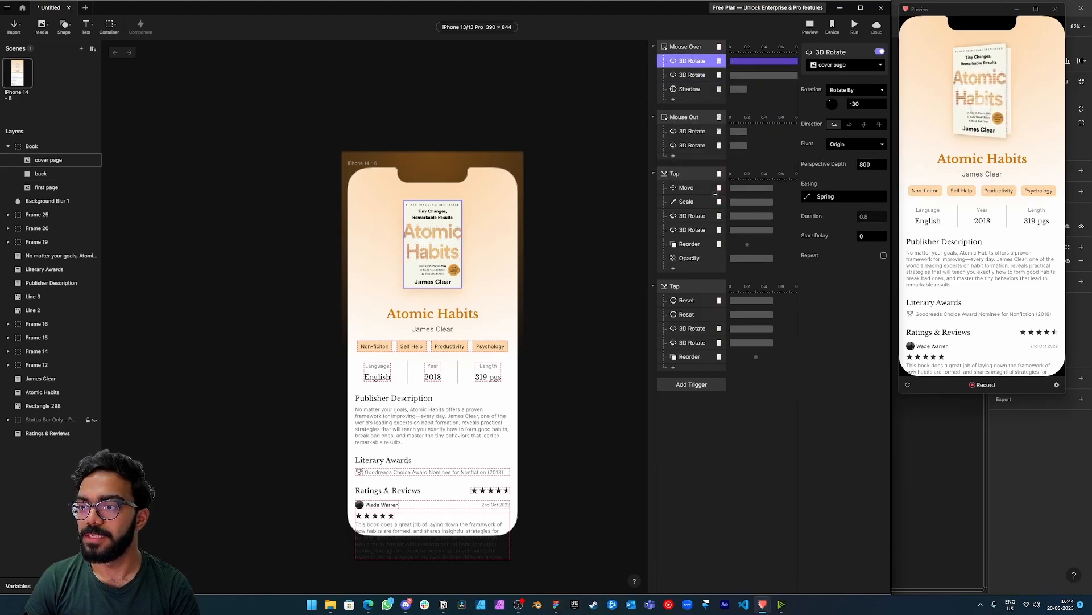
# Set the easing of the cover page's Mouse Over Shadow response to Spring.
pyautogui.click(690, 88)
pyautogui.click(831, 161)
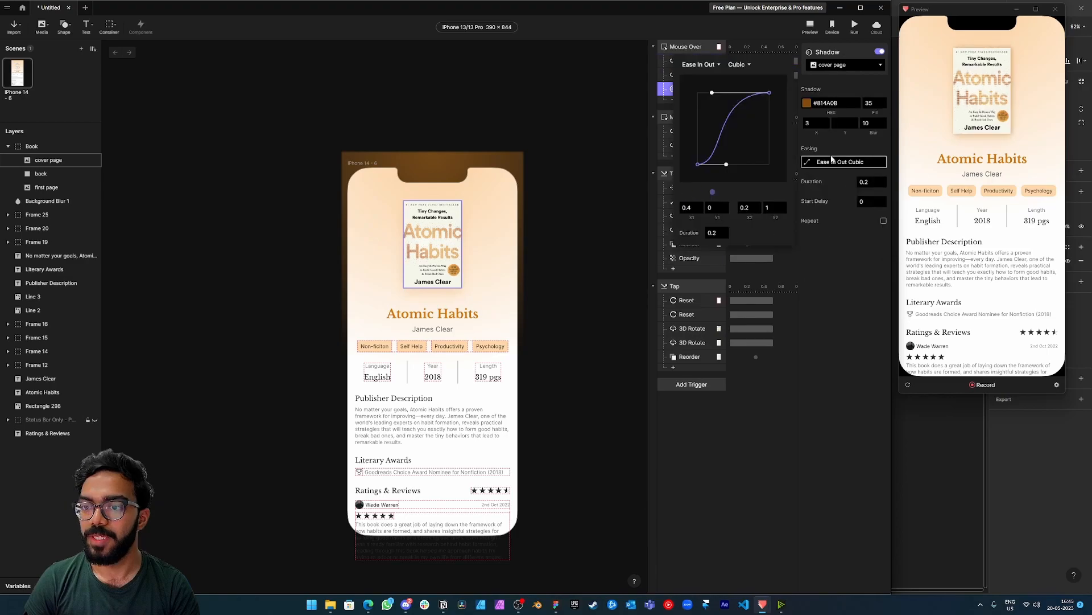
pyautogui.click(700, 64)
pyautogui.click(699, 116)
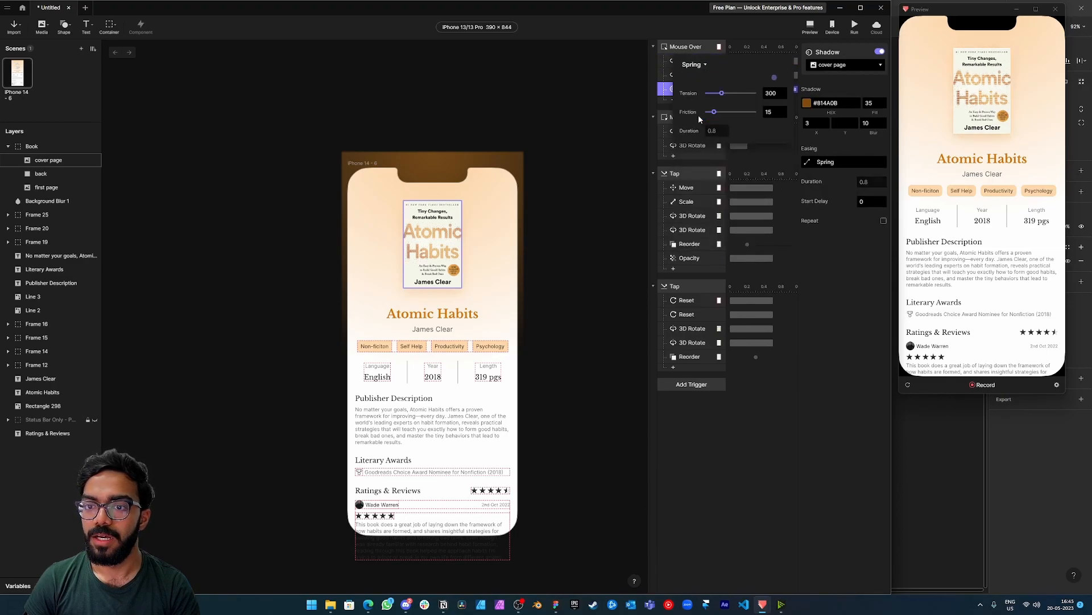
pyautogui.click(879, 246)
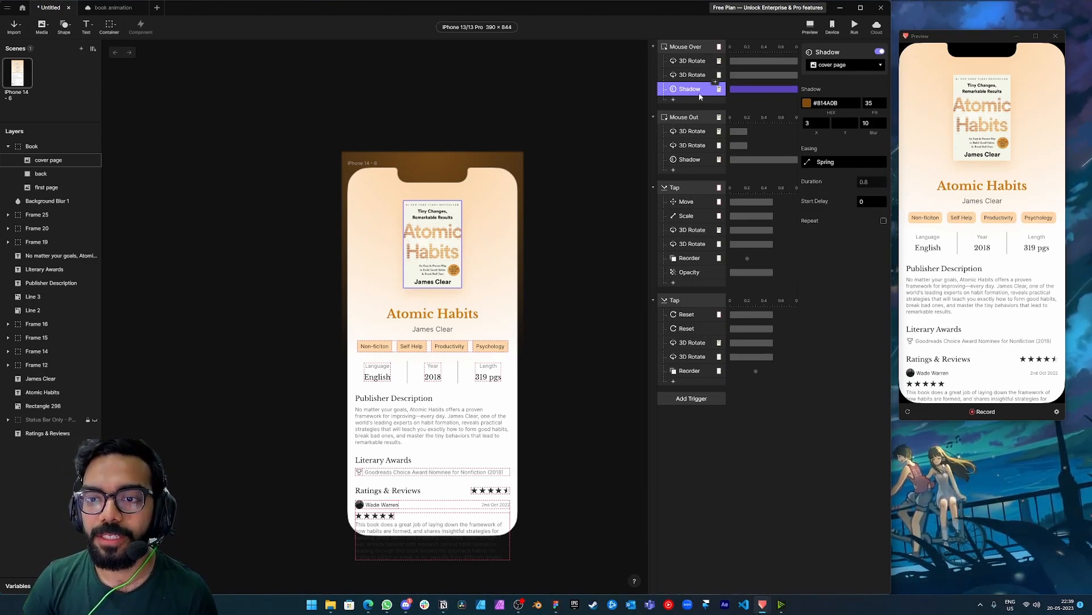
# Duplicate the cover page's Mouse Over Shadow response and move the copy into the Mouse Out trigger.
pyautogui.click(690, 159)
pyautogui.click(690, 89)
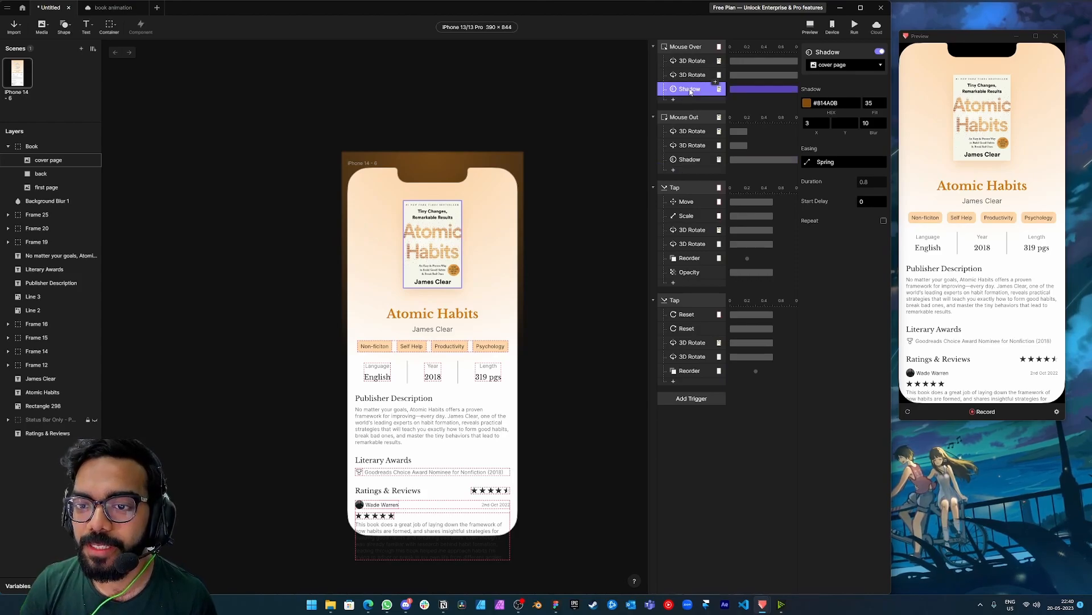
pyautogui.rightClick(690, 91)
pyautogui.click(706, 138)
pyautogui.moveTo(689, 104); pyautogui.dragTo(693, 166)
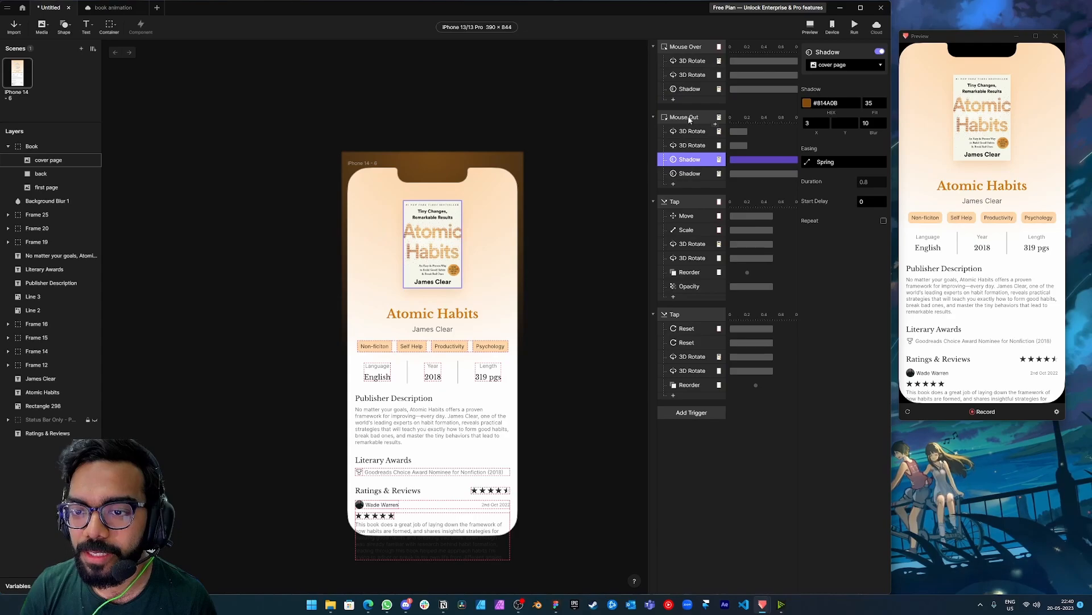
# Set the fill of the copied Mouse Out Shadow response to 0 and select the other Shadow response in that trigger.
pyautogui.click(869, 104)
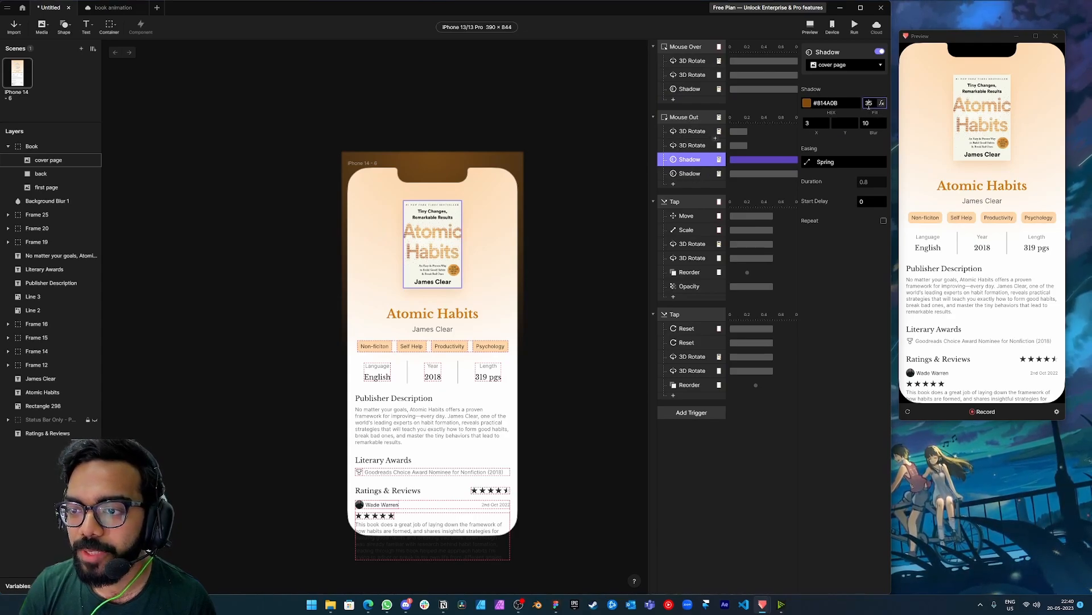
pyautogui.write('0')
pyautogui.press('Return')
pyautogui.click(690, 176)
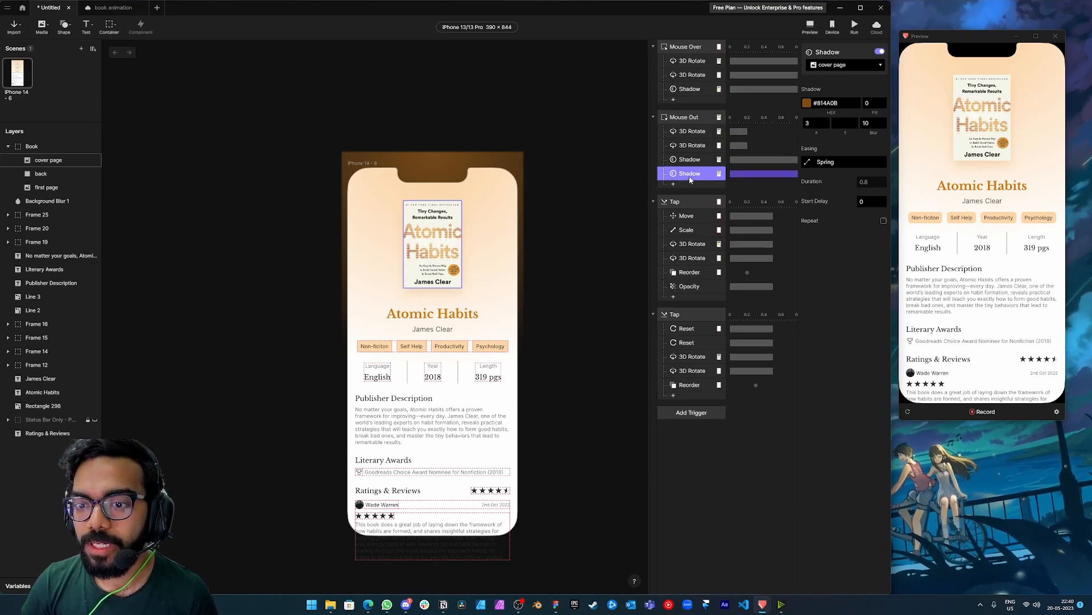
# Delete the selected Shadow response from the Mouse Out trigger and test opening and closing the book in the preview.
pyautogui.press('Delete')
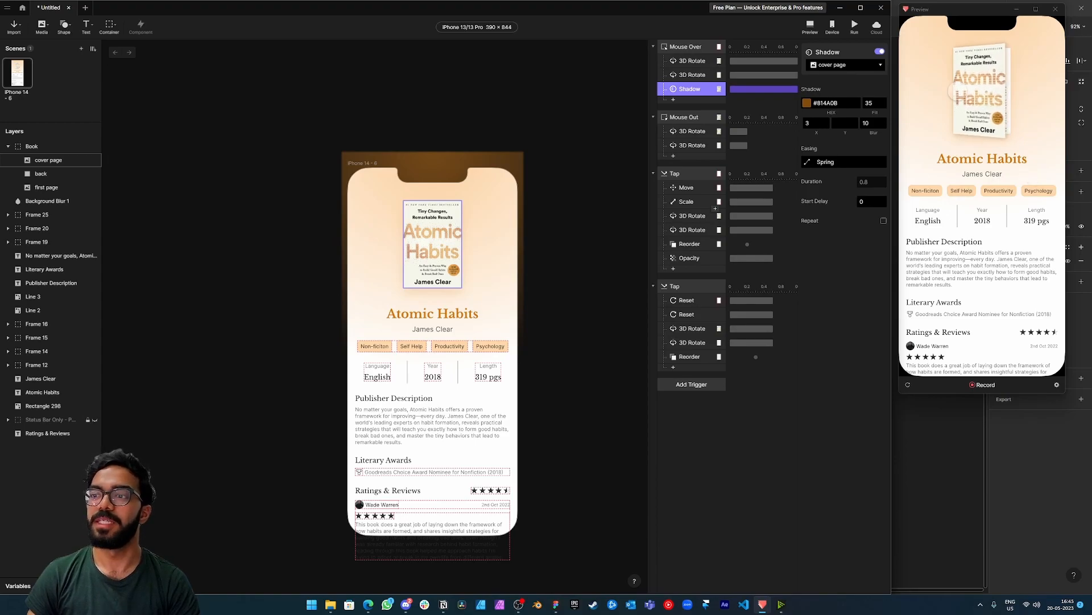
pyautogui.click(987, 101)
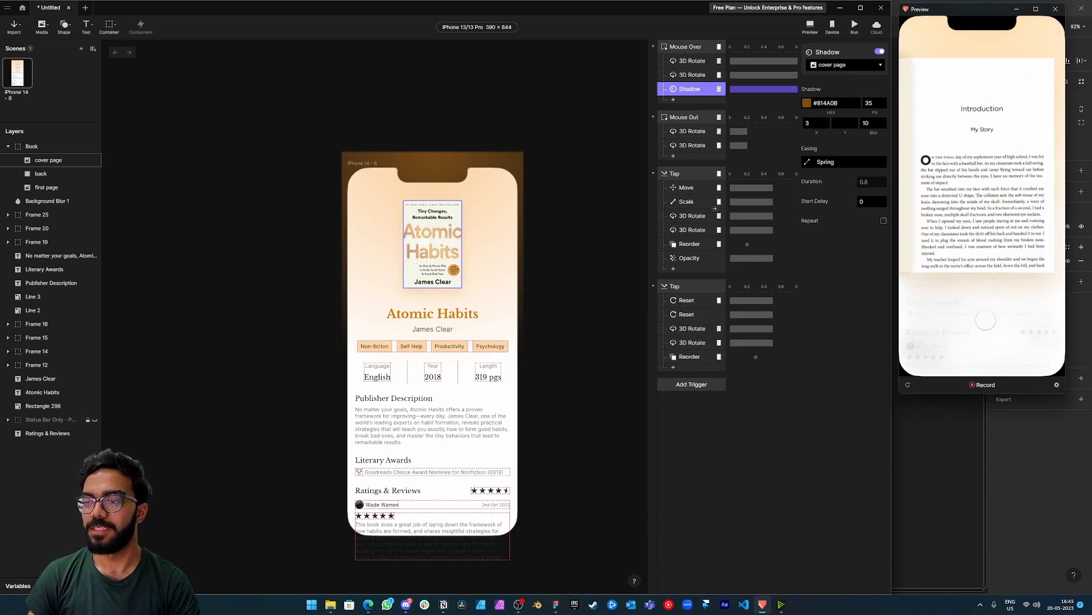
pyautogui.click(986, 320)
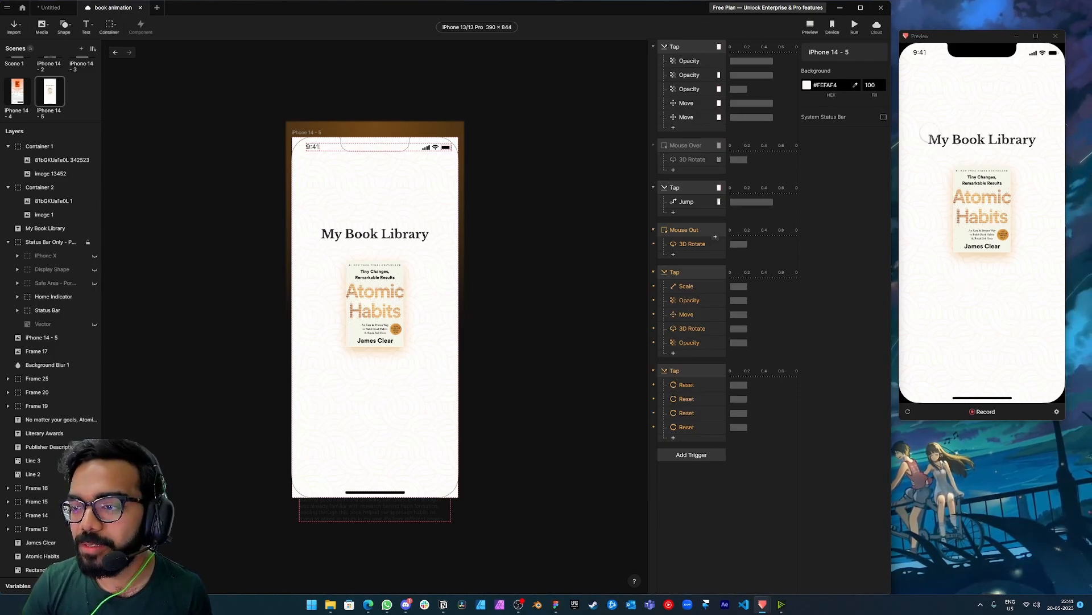
# Test the book animation prototype in the preview, going from My Book Library into Atomic Habits and opening and closing the book.
pyautogui.click(944, 315)
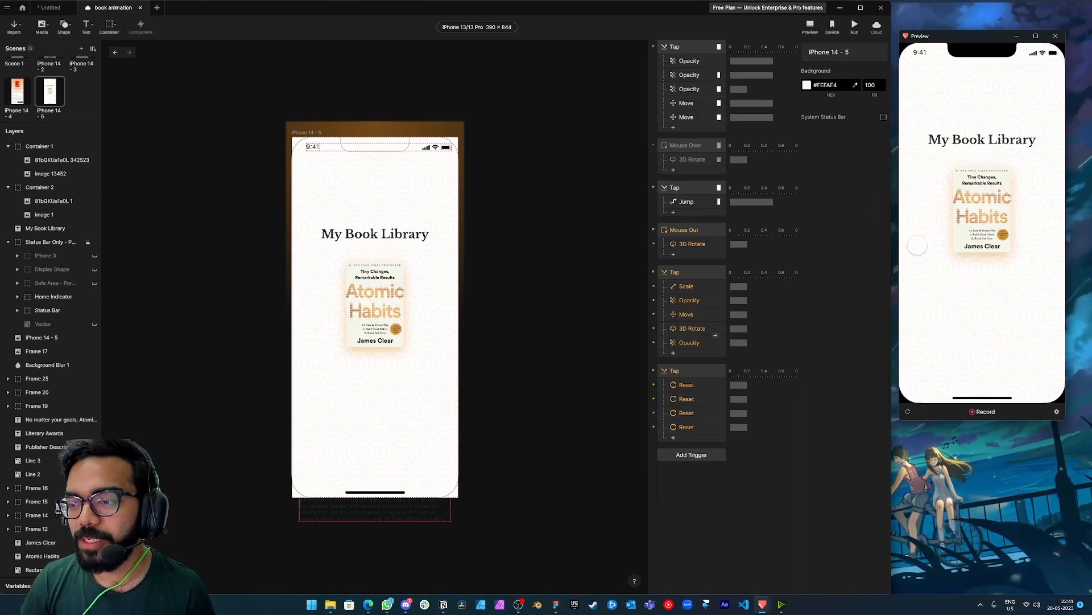
pyautogui.click(979, 219)
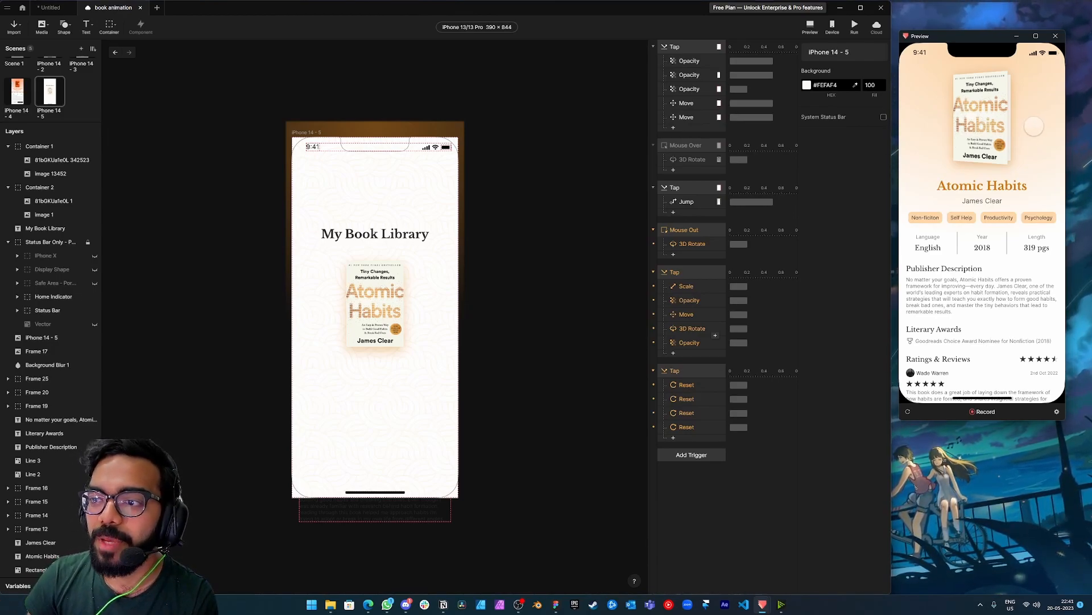
pyautogui.click(993, 126)
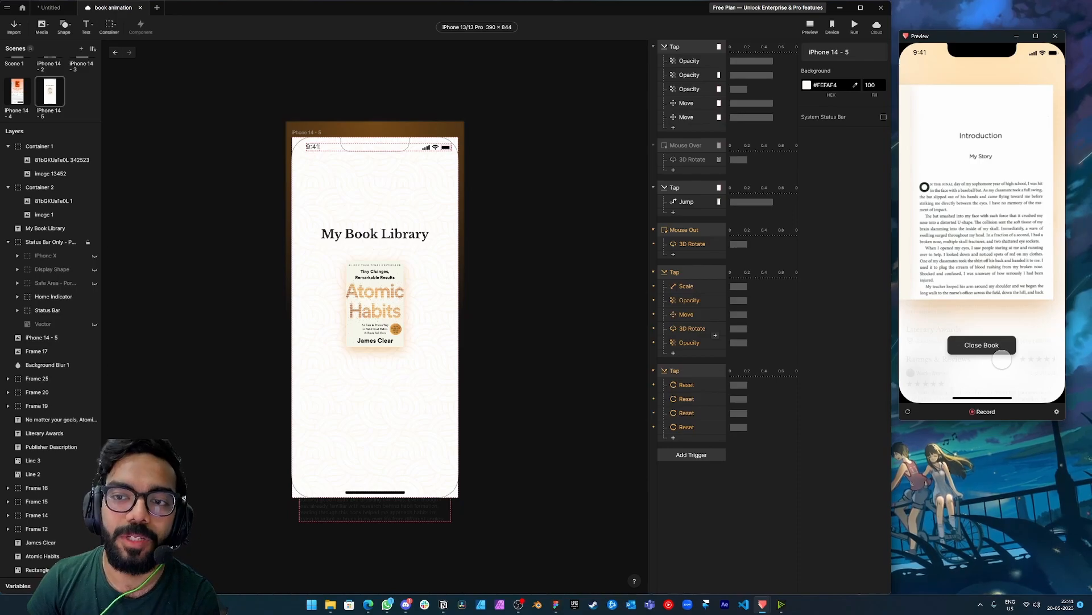
pyautogui.click(988, 345)
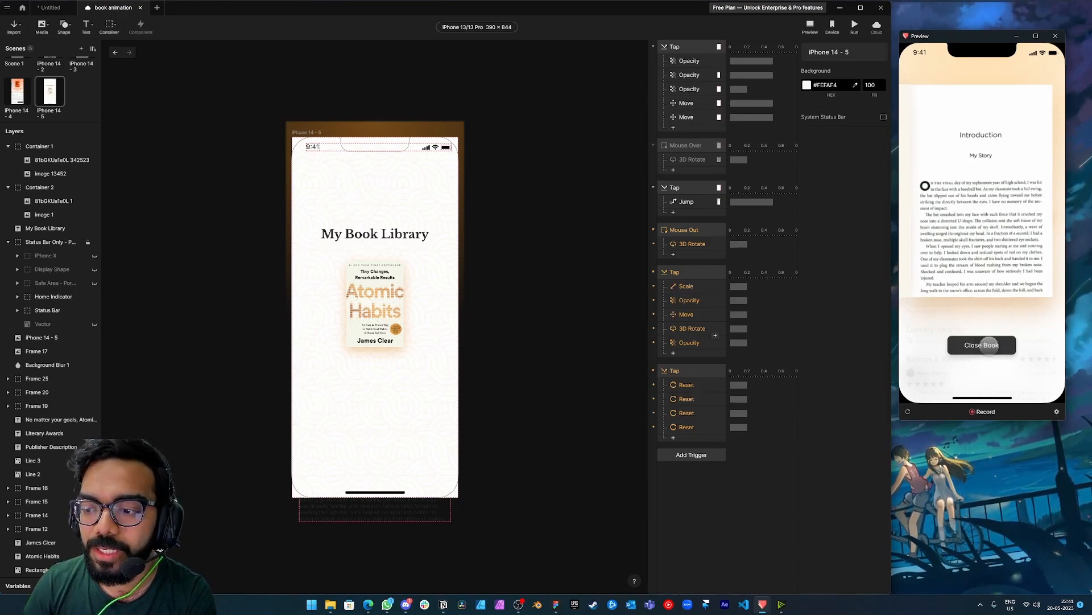